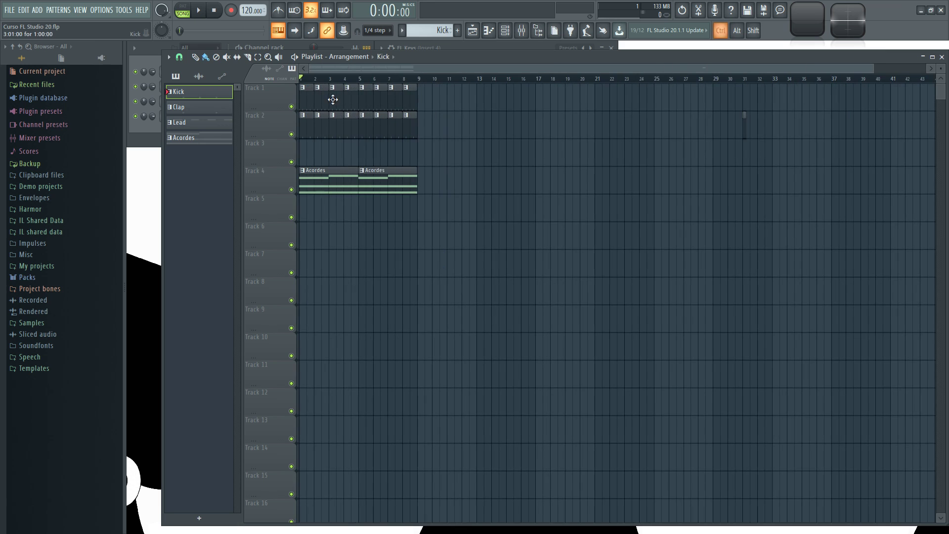
Play the Kick, Clap and Acordes arrangement from the beginning, and stop playback.
{"action": "left_click_drag", "start_coordinate": [374, 69], "coordinate": [331, 69]}
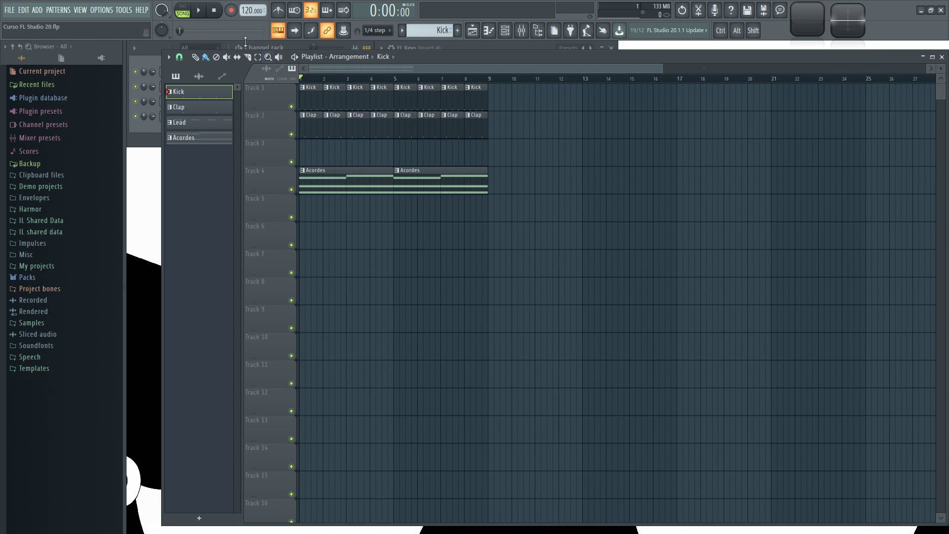
{"action": "scroll", "coordinate": [347, 71], "scroll_direction": "up", "scroll_amount": 2}
{"action": "left_click_drag", "start_coordinate": [348, 69], "coordinate": [329, 68]}
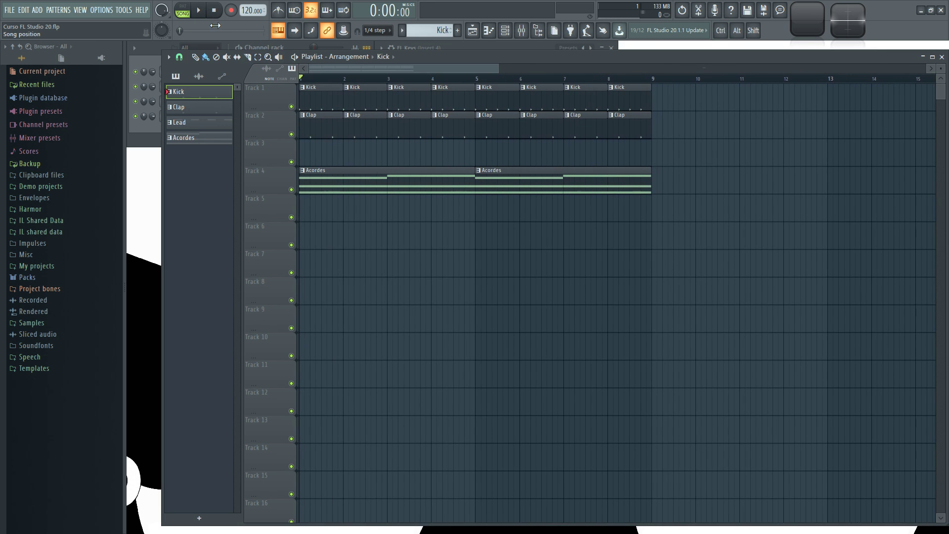
{"action": "left_click", "coordinate": [199, 12]}
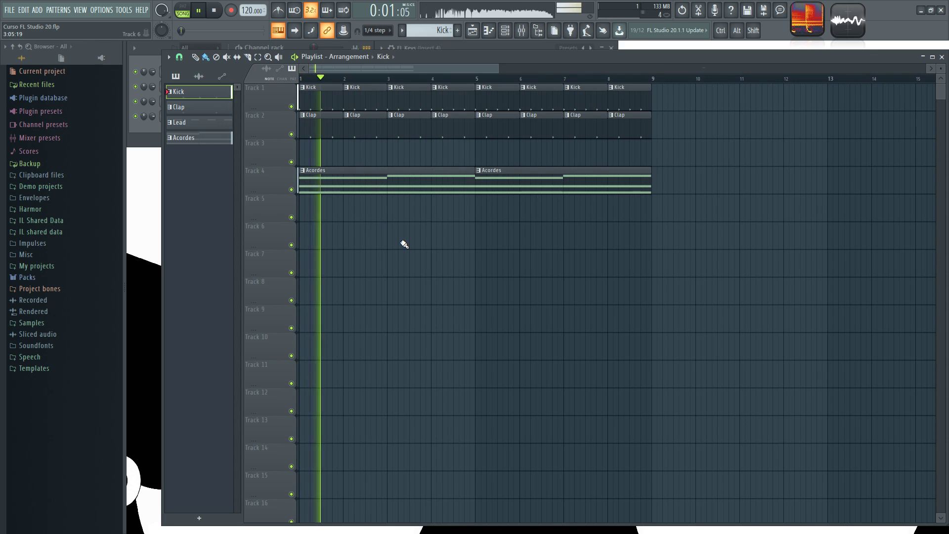
{"action": "left_click_drag", "start_coordinate": [941, 69], "coordinate": [940, 59]}
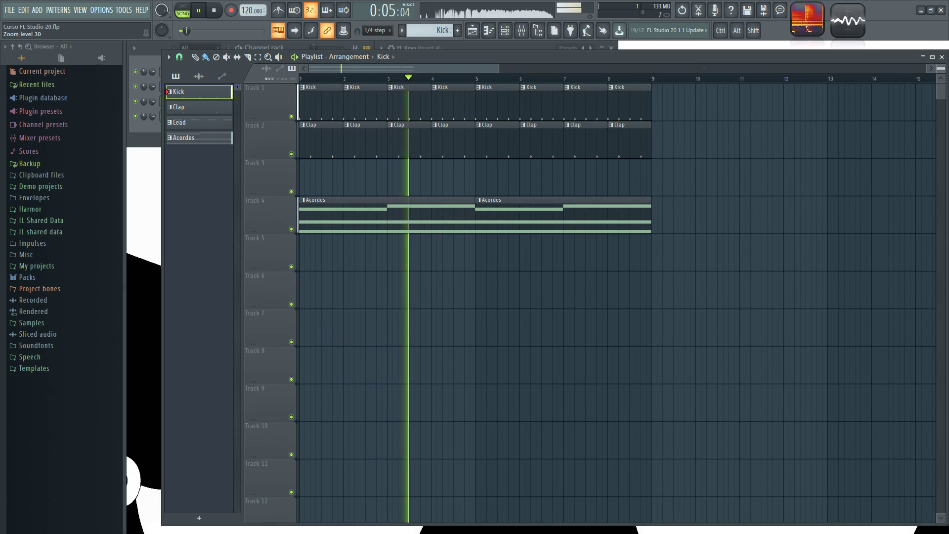
{"action": "scroll", "coordinate": [787, 142], "scroll_direction": "up", "scroll_amount": 1}
{"action": "left_click_drag", "start_coordinate": [477, 71], "coordinate": [447, 72]}
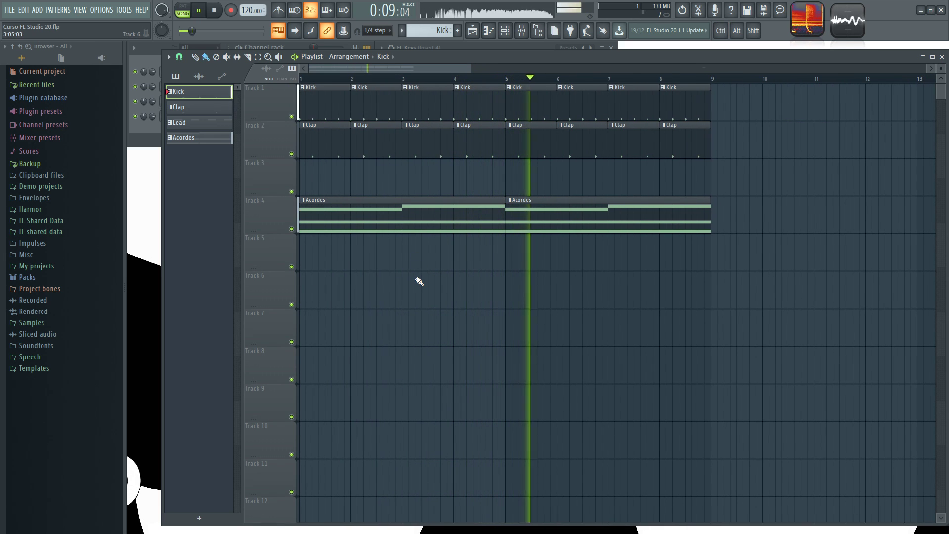
{"action": "left_click", "coordinate": [218, 12]}
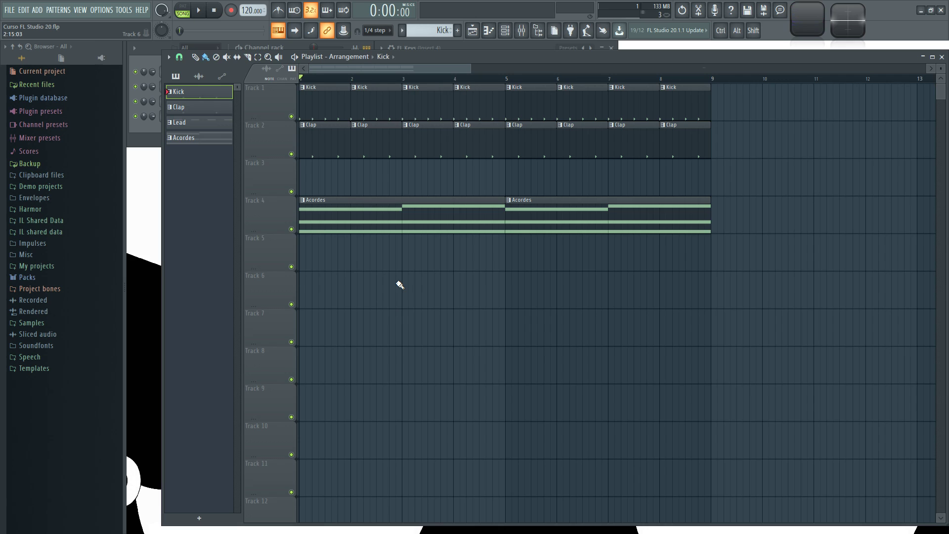
Select the Acordes clip on Track 4 to make its pattern the active one.
{"action": "left_click", "coordinate": [320, 142]}
{"action": "left_click", "coordinate": [326, 211]}
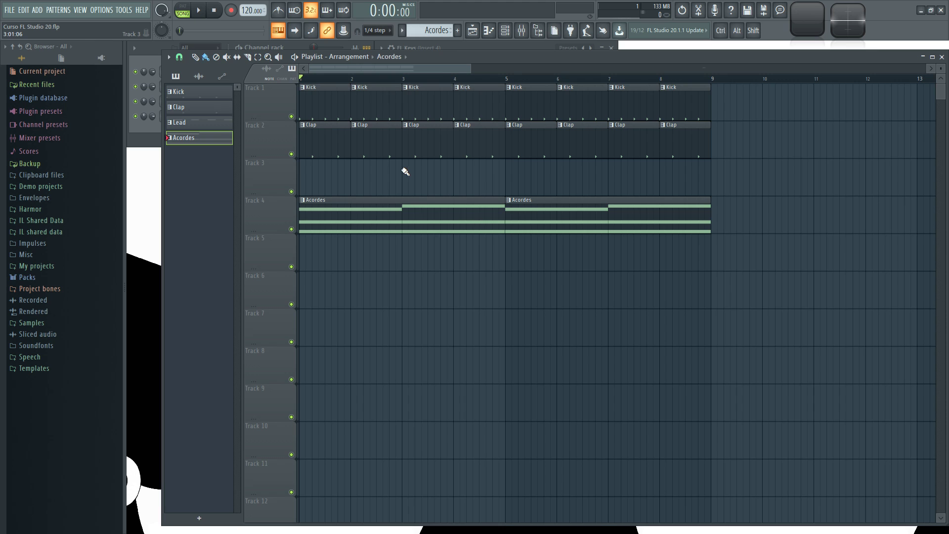
{"action": "scroll", "coordinate": [384, 179], "scroll_direction": "down", "scroll_amount": 4}
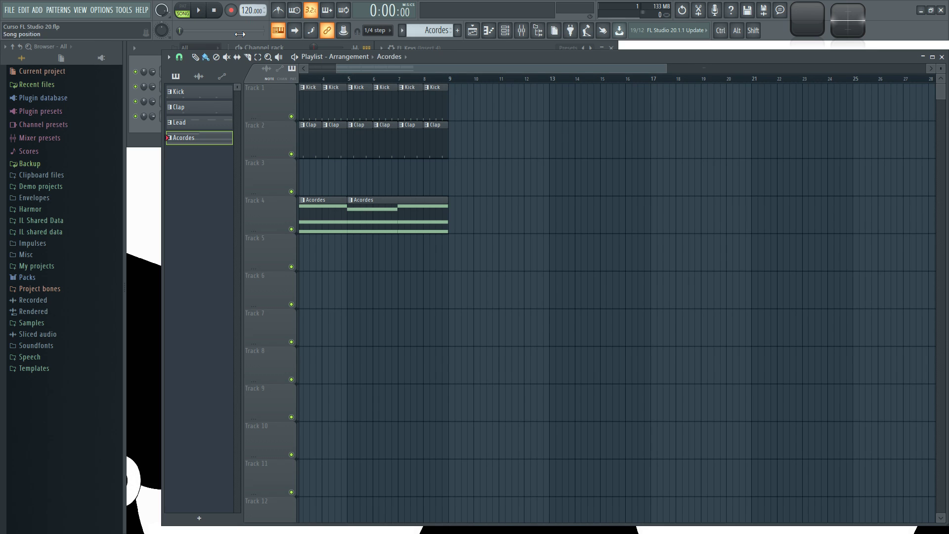
{"action": "scroll", "coordinate": [509, 173], "scroll_direction": "up", "scroll_amount": 4}
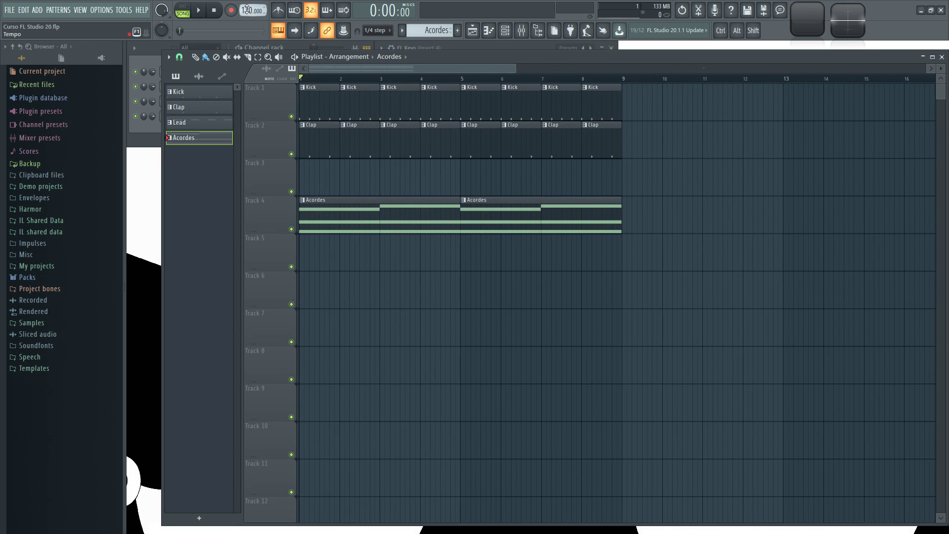
Lower the project tempo to 85 BPM, listen to the arrangement at the slower speed, and stop playback.
{"action": "left_click_drag", "start_coordinate": [248, 10], "coordinate": [248, 31]}
{"action": "key", "text": "space"}
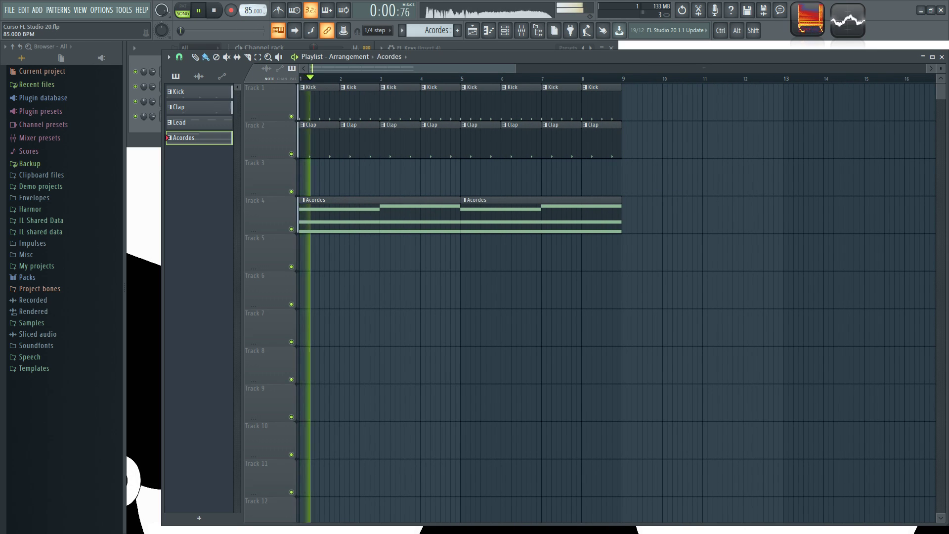
{"action": "mouse_move", "coordinate": [248, 31]}
{"action": "left_mouse_down"}
{"action": "mouse_move", "coordinate": [242, 0]}
{"action": "mouse_move", "coordinate": [242, 39]}
{"action": "left_mouse_up"}
{"action": "key", "text": "space"}
{"action": "key", "text": "space"}
{"action": "left_click", "coordinate": [213, 17]}
Examine the full length of the arrangement, including the short clip at bar 31 on Track 2.
{"action": "scroll", "coordinate": [660, 174], "scroll_direction": "down", "scroll_amount": 1}
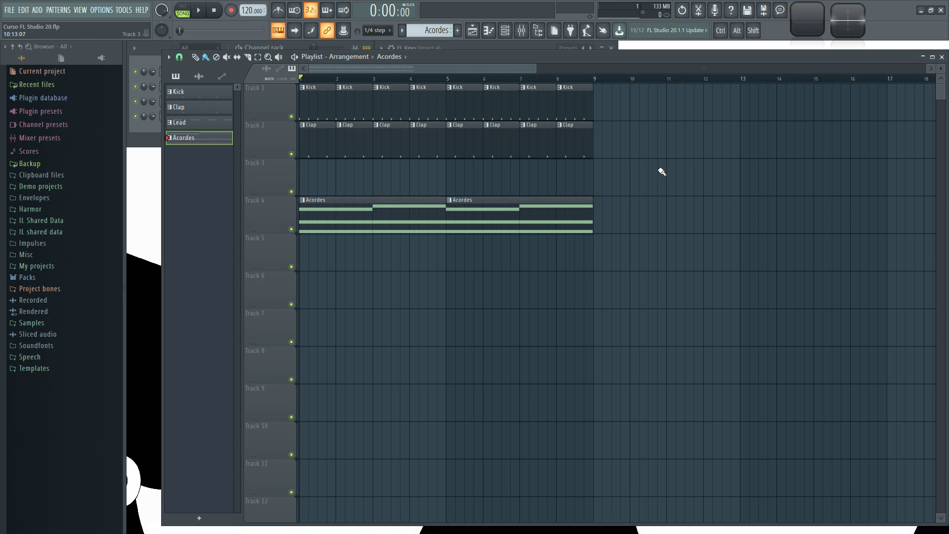
{"action": "scroll", "coordinate": [665, 176], "scroll_direction": "down", "scroll_amount": 4}
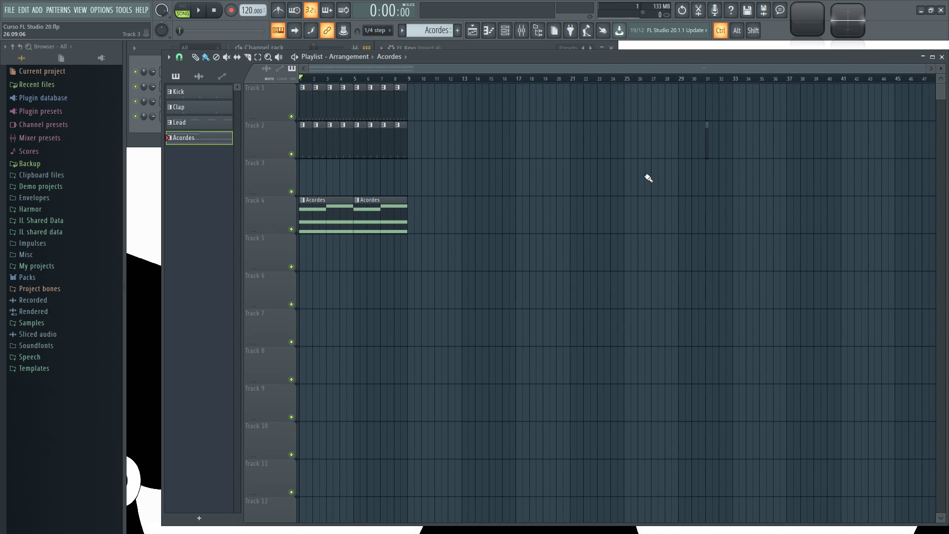
{"action": "scroll", "coordinate": [699, 85], "scroll_direction": "up", "scroll_amount": 3}
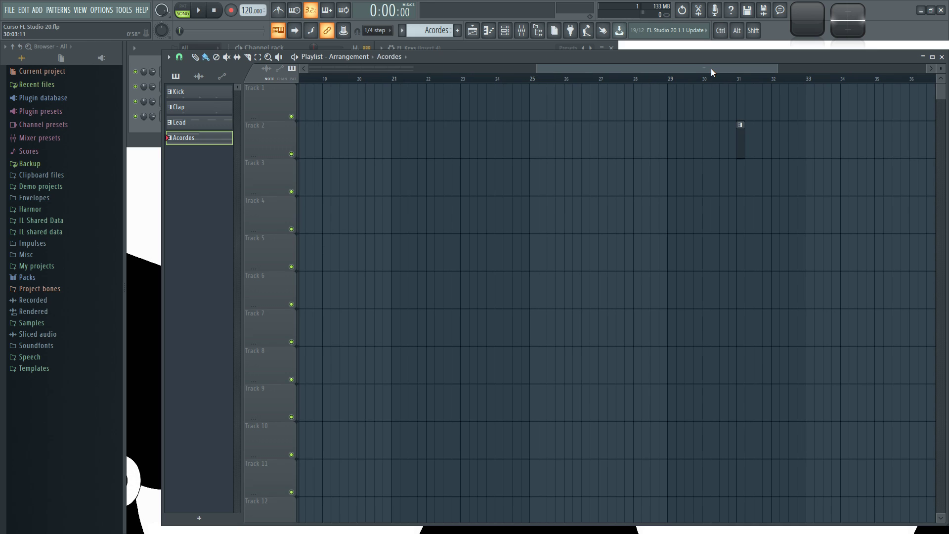
{"action": "scroll", "coordinate": [698, 99], "scroll_direction": "down", "scroll_amount": 2}
{"action": "left_click_drag", "start_coordinate": [704, 66], "coordinate": [567, 83]}
{"action": "scroll", "coordinate": [583, 90], "scroll_direction": "down", "scroll_amount": 2}
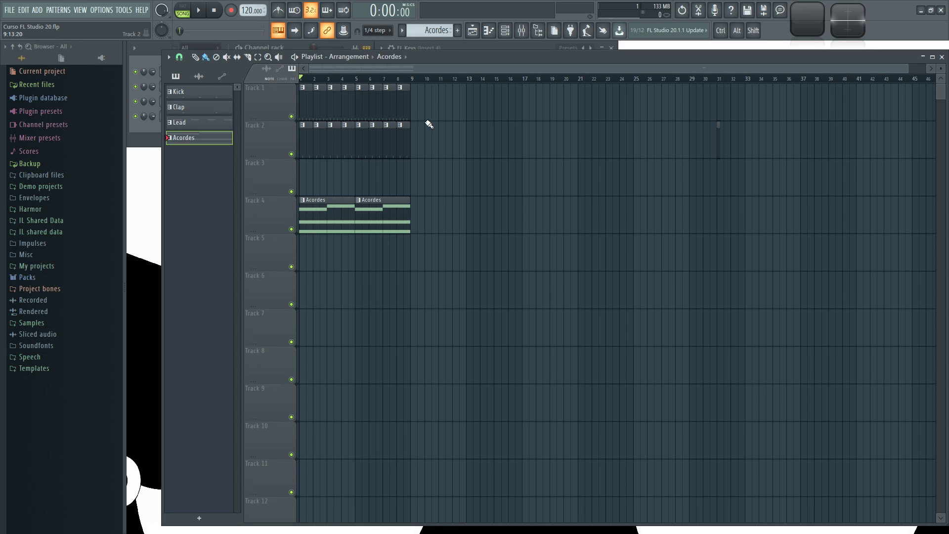
{"action": "scroll", "coordinate": [360, 95], "scroll_direction": "up", "scroll_amount": 1}
{"action": "scroll", "coordinate": [396, 71], "scroll_direction": "up", "scroll_amount": 1}
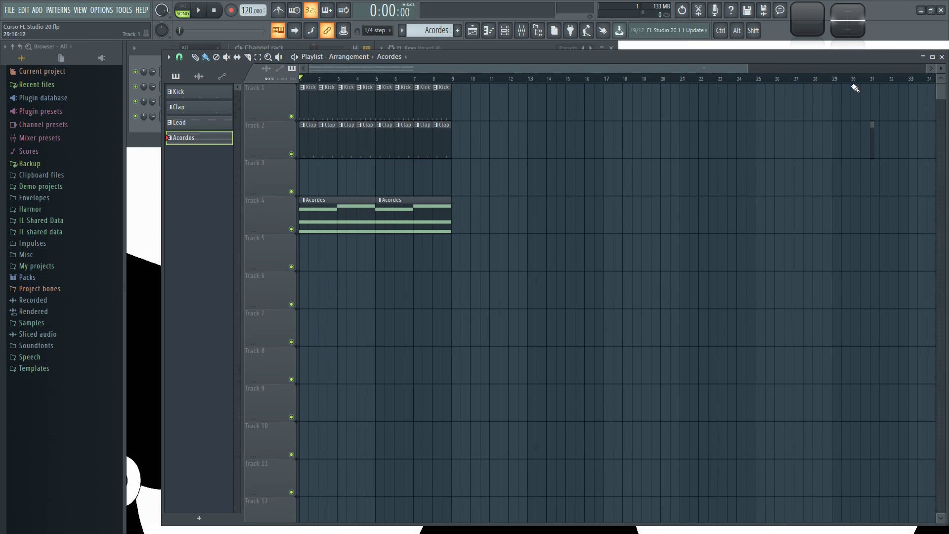
Select the timeline range from bar 1 to bar 31, and clear the selection.
{"action": "left_click", "coordinate": [870, 80]}
{"action": "left_click_drag", "start_coordinate": [873, 84], "coordinate": [202, 78]}
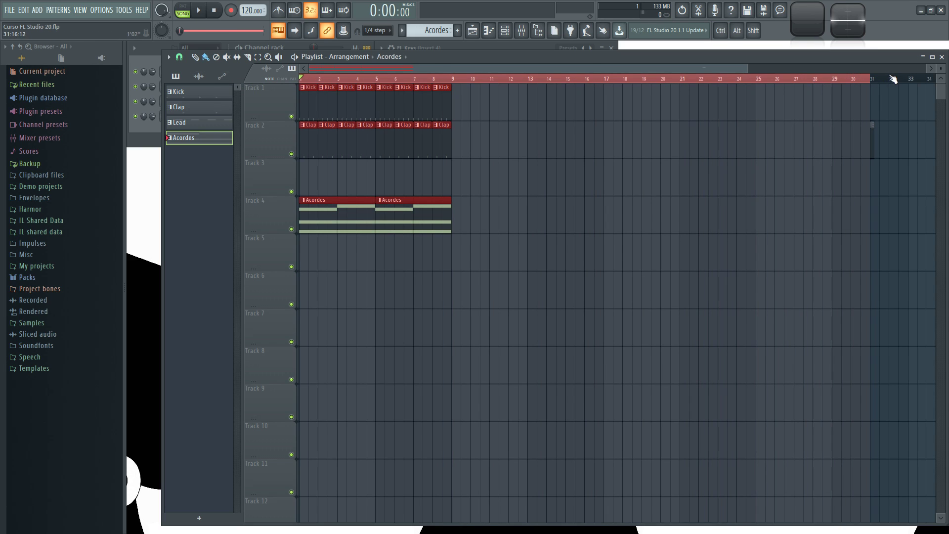
{"action": "left_click", "coordinate": [855, 83], "text": "ctrl"}
Set the project tempo to 60 BPM and play the arrangement from the start.
{"action": "left_click_drag", "start_coordinate": [246, 11], "coordinate": [246, 13]}
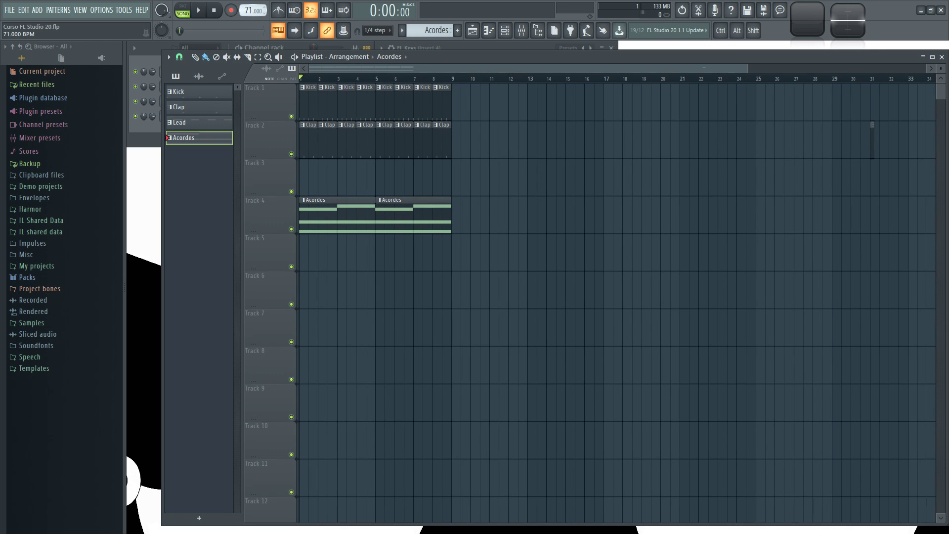
{"action": "left_click_drag", "start_coordinate": [247, 11], "coordinate": [247, 13]}
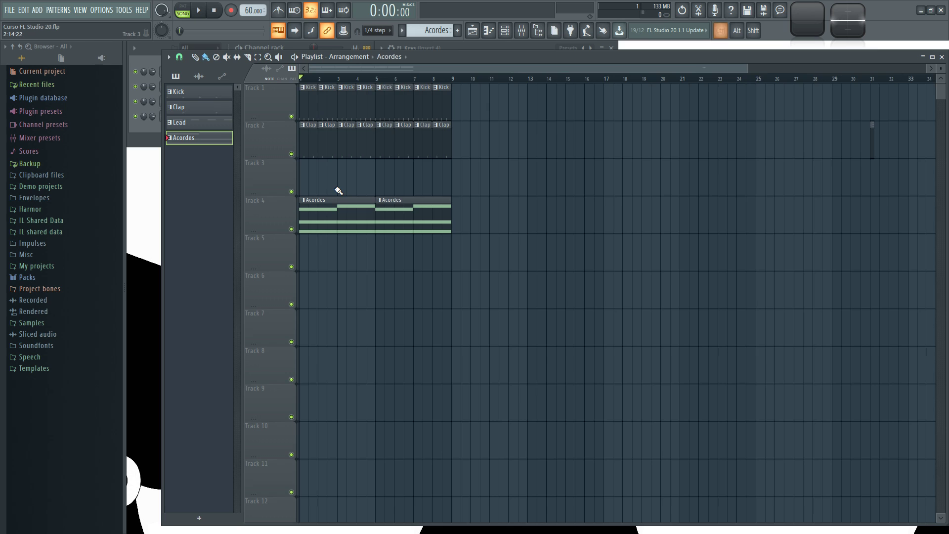
{"action": "scroll", "coordinate": [339, 190], "scroll_direction": "up", "scroll_amount": 2}
{"action": "scroll", "coordinate": [366, 79], "scroll_direction": "up", "scroll_amount": 1}
{"action": "left_click", "coordinate": [206, 10]}
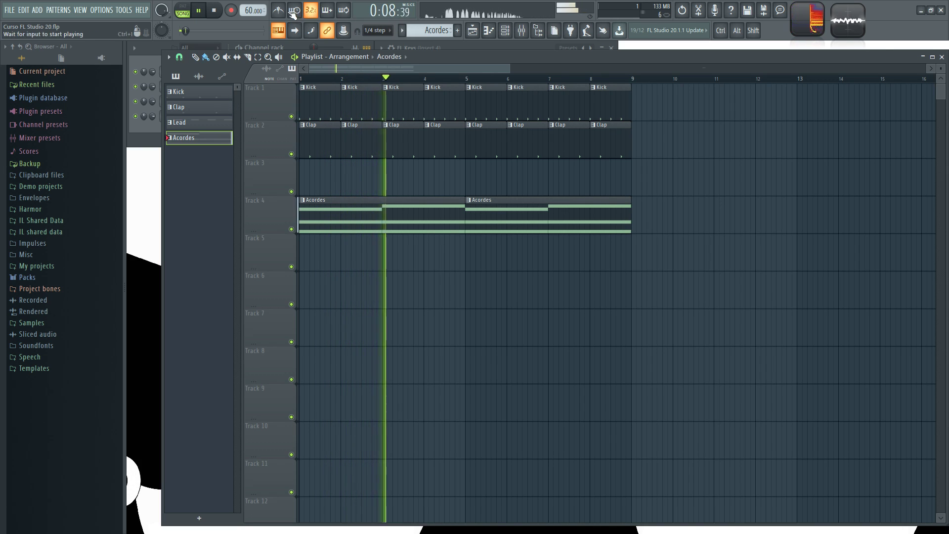
{"action": "key", "text": "space"}
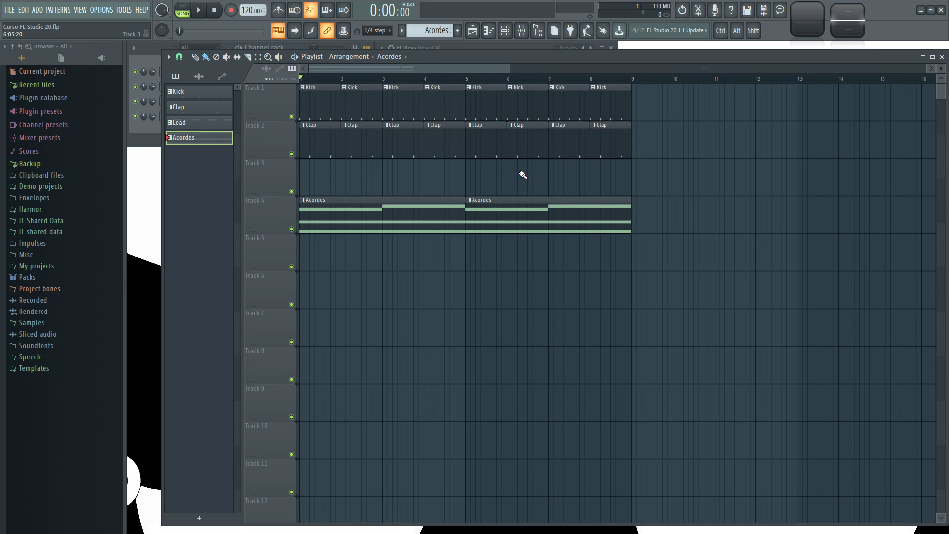
Toggle the song time display between minutes and seconds and bars, steps and ticks.
{"action": "scroll", "coordinate": [511, 177], "scroll_direction": "down", "scroll_amount": 4}
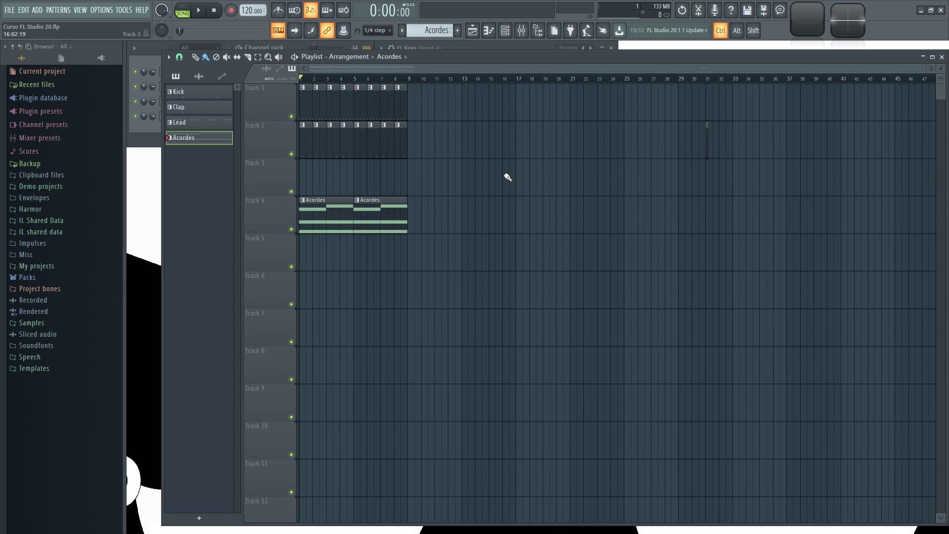
{"action": "scroll", "coordinate": [507, 177], "scroll_direction": "up", "scroll_amount": 2}
{"action": "left_click_drag", "start_coordinate": [440, 68], "coordinate": [351, 79]}
{"action": "scroll", "coordinate": [314, 144], "scroll_direction": "down", "scroll_amount": 1}
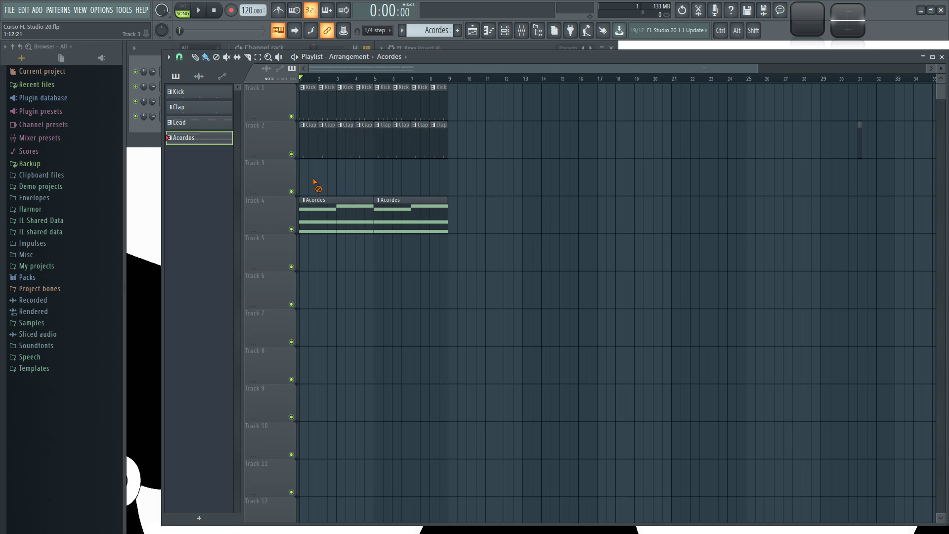
{"action": "scroll", "coordinate": [381, 79], "scroll_direction": "up", "scroll_amount": 3}
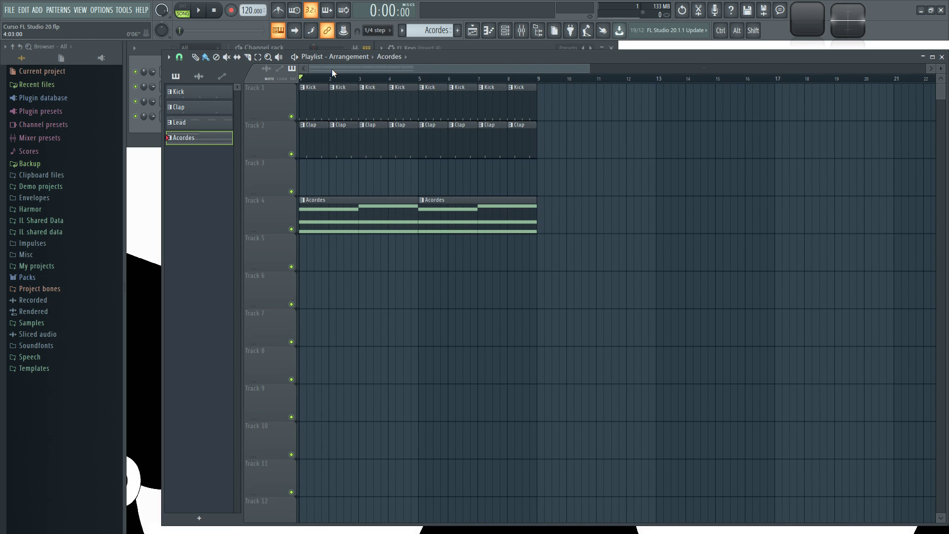
{"action": "left_click", "coordinate": [388, 16]}
{"action": "left_click", "coordinate": [391, 14]}
{"action": "left_click", "coordinate": [404, 13]}
{"action": "left_click", "coordinate": [393, 14]}
Play the song from bar 5, stop it, and set the time display to bars, steps and ticks.
{"action": "left_click", "coordinate": [419, 80]}
{"action": "key", "text": "space"}
{"action": "key", "text": "space"}
{"action": "left_click", "coordinate": [392, 15]}
{"action": "scroll", "coordinate": [376, 69], "scroll_direction": "up", "scroll_amount": 2}
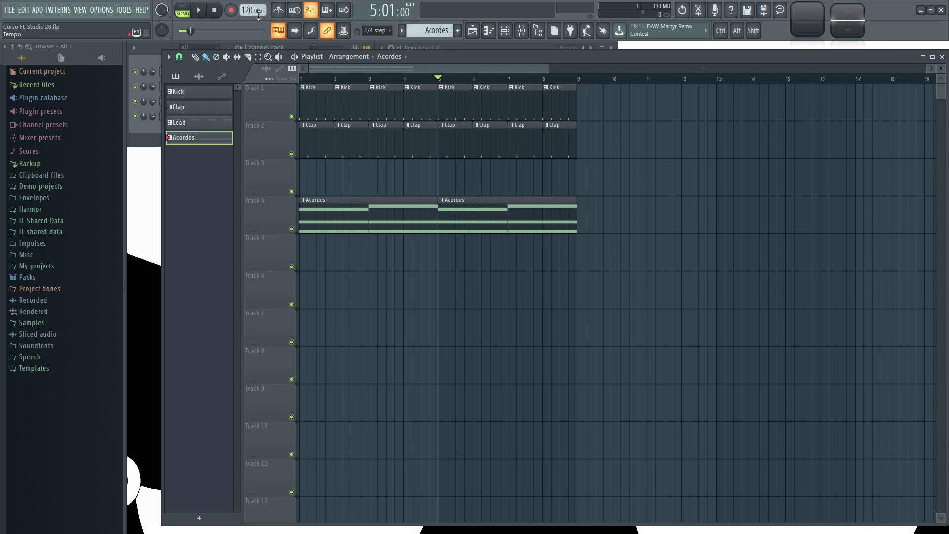
{"action": "left_click", "coordinate": [214, 10]}
Open the FL Keys notes in the piano roll, examine the chords against the bar numbers, and close it.
{"action": "scroll", "coordinate": [325, 93], "scroll_direction": "up", "scroll_amount": 2}
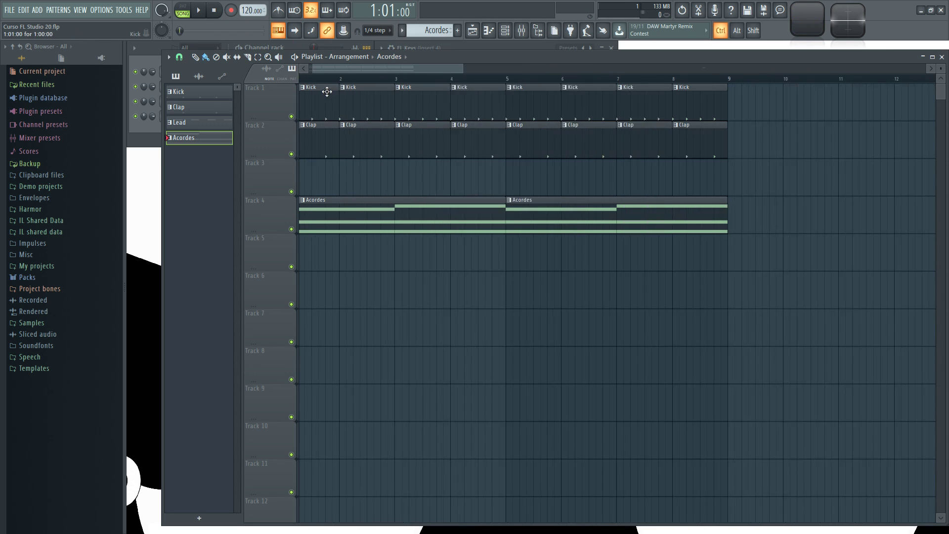
{"action": "scroll", "coordinate": [325, 94], "scroll_direction": "up", "scroll_amount": 2}
{"action": "left_click", "coordinate": [296, 46]}
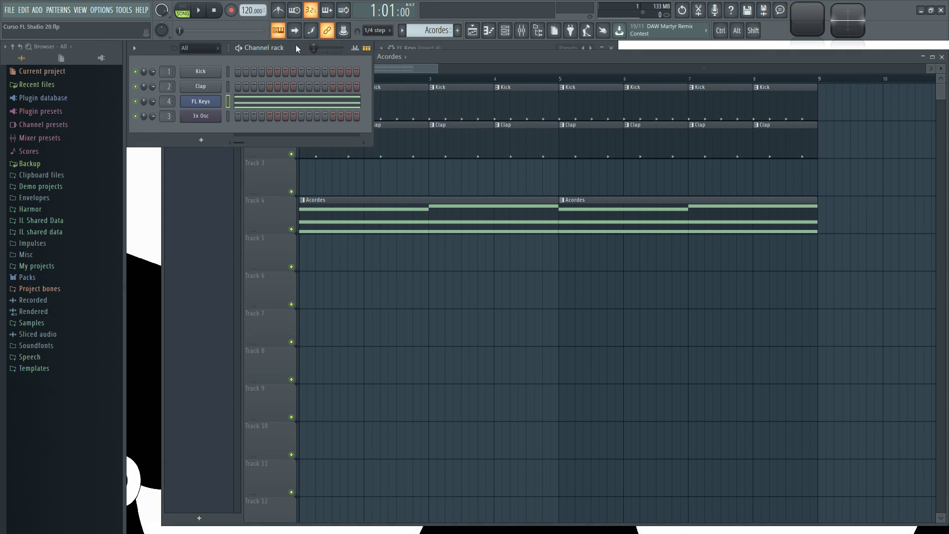
{"action": "left_click", "coordinate": [263, 105]}
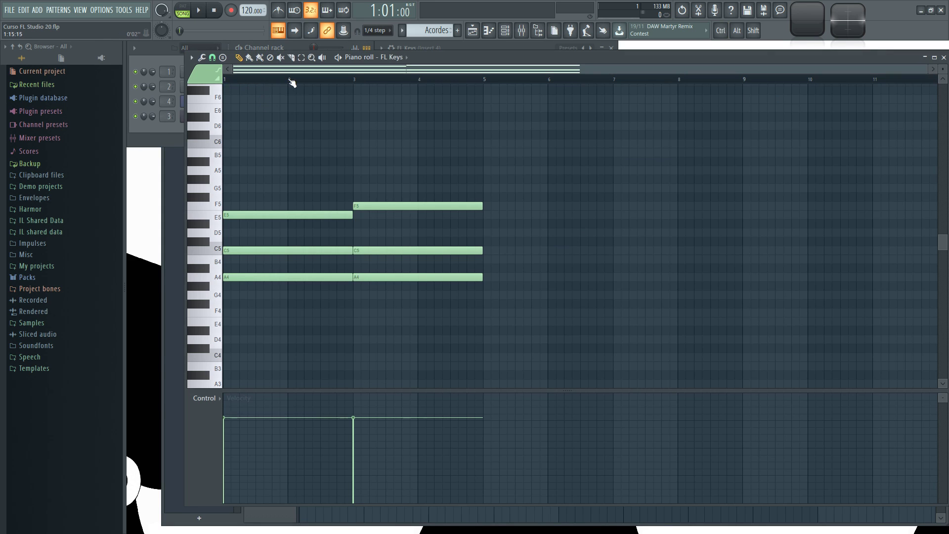
{"action": "left_click", "coordinate": [943, 57]}
{"action": "left_click", "coordinate": [429, 188]}
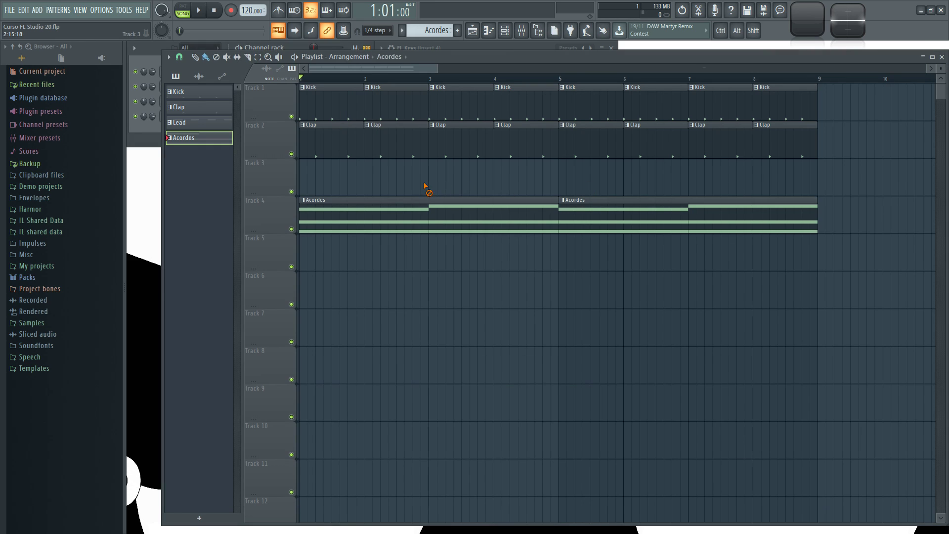
Play the arrangement from bar 1 to follow the bar count, and stop playback.
{"action": "key", "text": "space"}
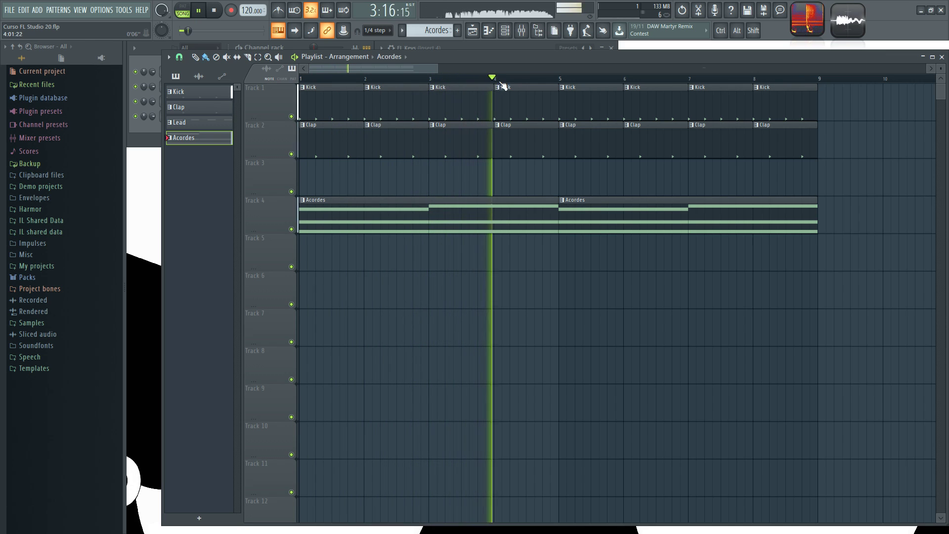
{"action": "key", "text": "space"}
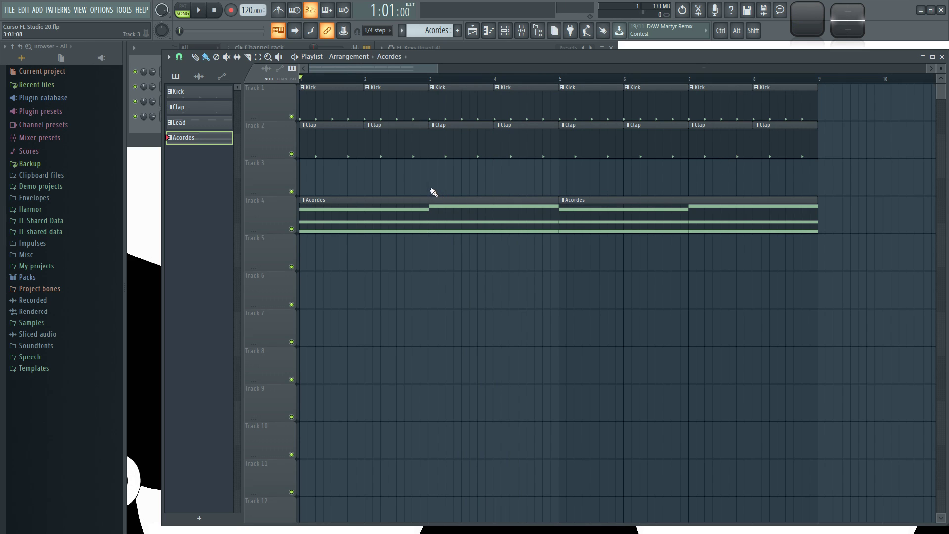
{"action": "scroll", "coordinate": [354, 89], "scroll_direction": "up", "scroll_amount": 1}
{"action": "scroll", "coordinate": [369, 73], "scroll_direction": "up", "scroll_amount": 1}
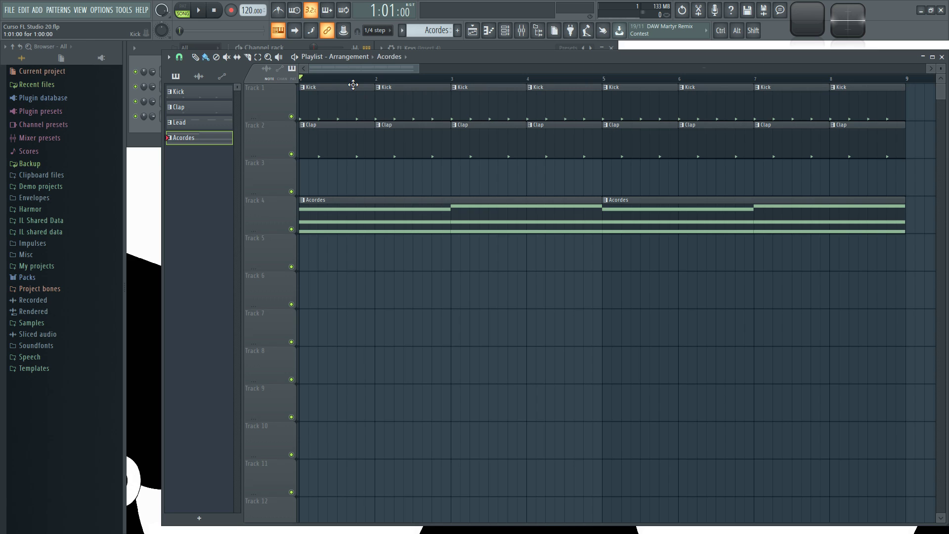
{"action": "scroll", "coordinate": [341, 98], "scroll_direction": "up", "scroll_amount": 2}
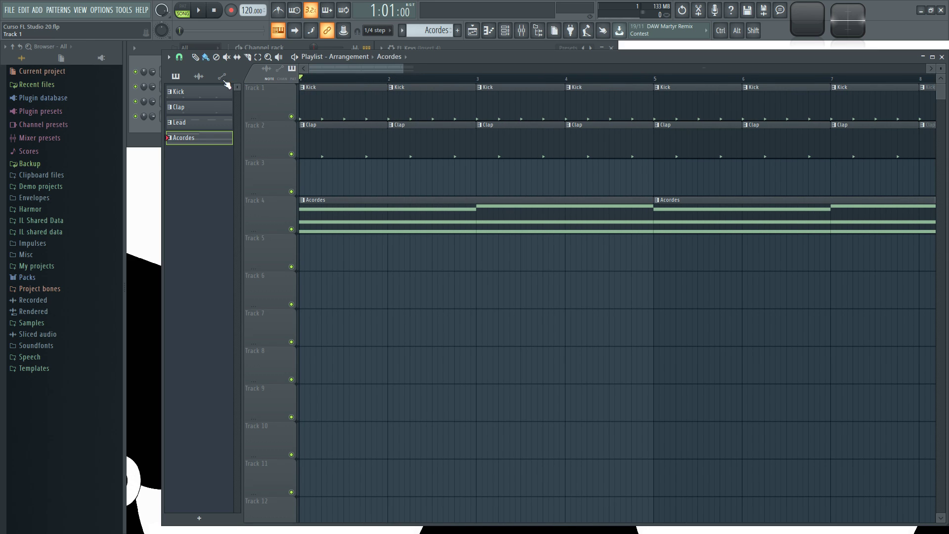
Add a time marker named "Intro" at bar 1 of the playlist.
{"action": "left_click", "coordinate": [168, 58]}
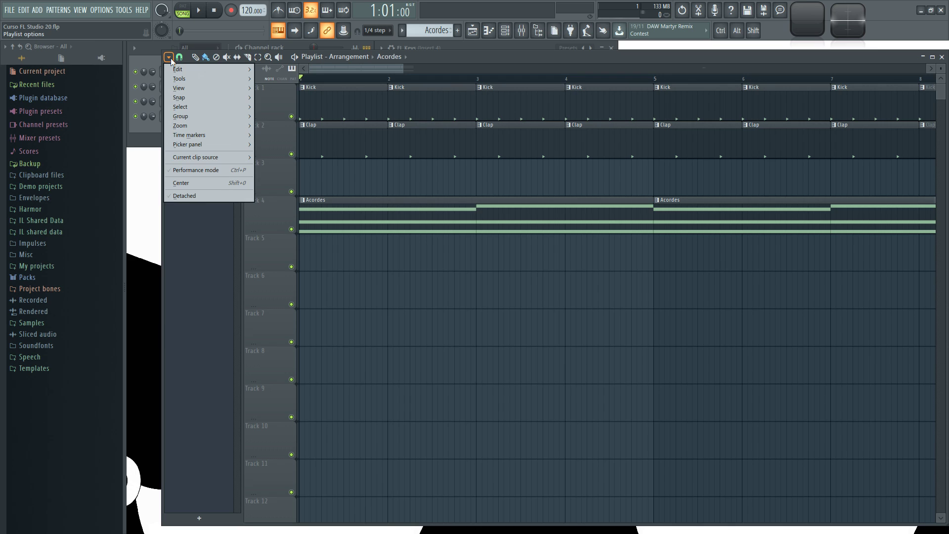
{"action": "mouse_move", "coordinate": [192, 137]}
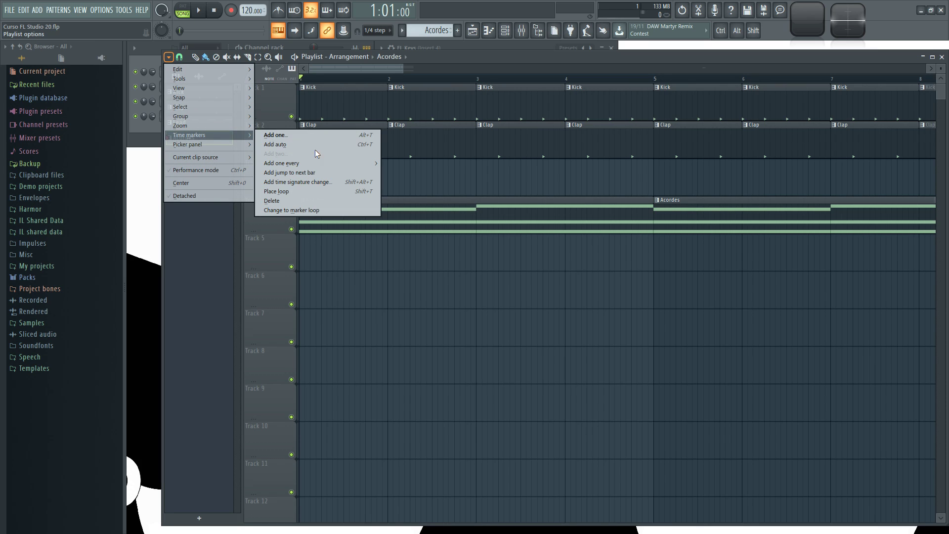
{"action": "left_click", "coordinate": [307, 135]}
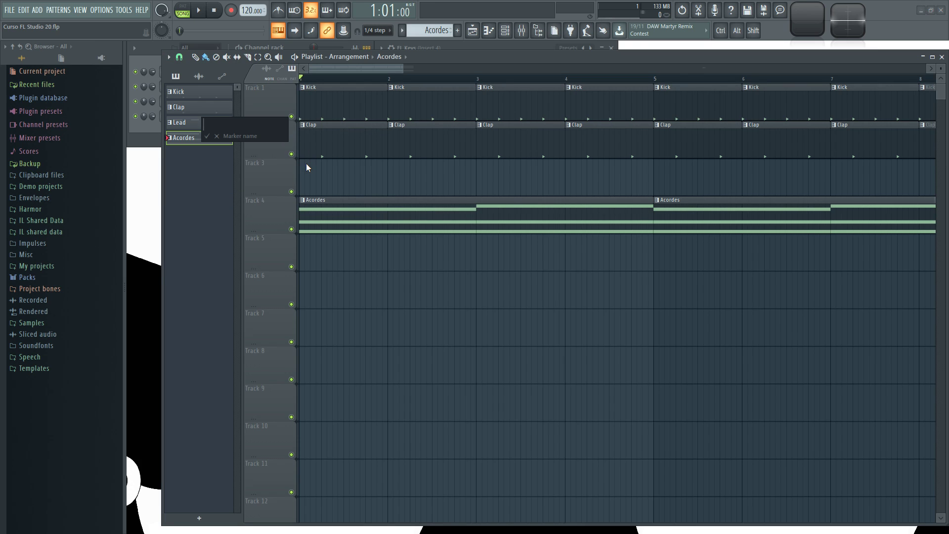
{"action": "type", "text": "Inreo"}
{"action": "key", "text": "BackSpace"}
{"action": "key", "text": "BackSpace"}
{"action": "key", "text": "BackSpace"}
{"action": "type", "text": "tro"}
{"action": "key", "text": "Return"}
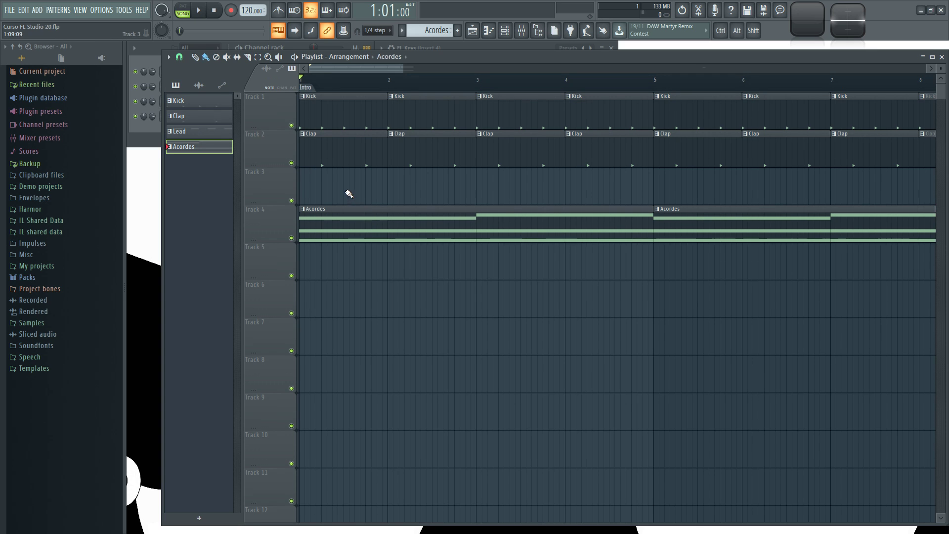
Add a time signature marker at bar 1 with numerator 4 and denominator 4.
{"action": "scroll", "coordinate": [345, 173], "scroll_direction": "up", "scroll_amount": 2}
{"action": "scroll", "coordinate": [343, 85], "scroll_direction": "down", "scroll_amount": 5}
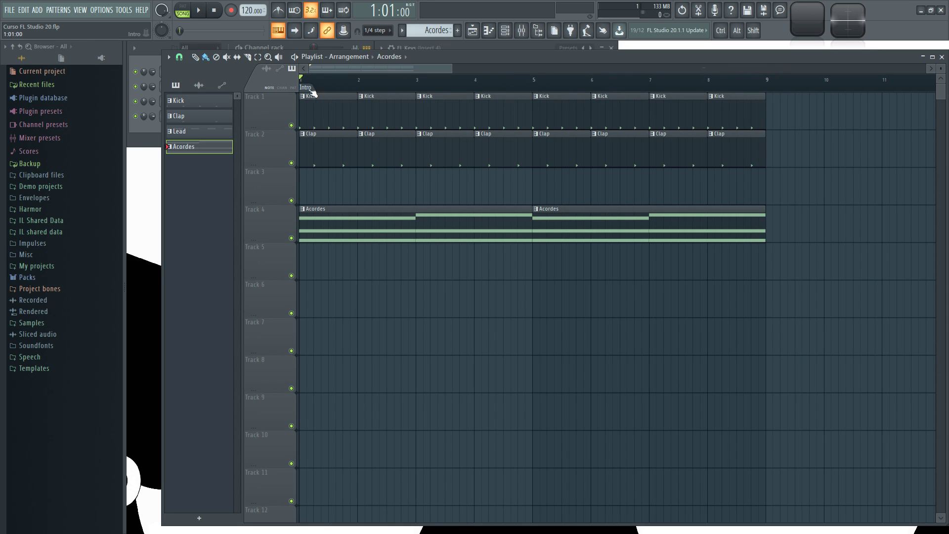
{"action": "key", "text": "ctrl"}
{"action": "scroll", "coordinate": [318, 88], "scroll_direction": "up", "scroll_amount": 3}
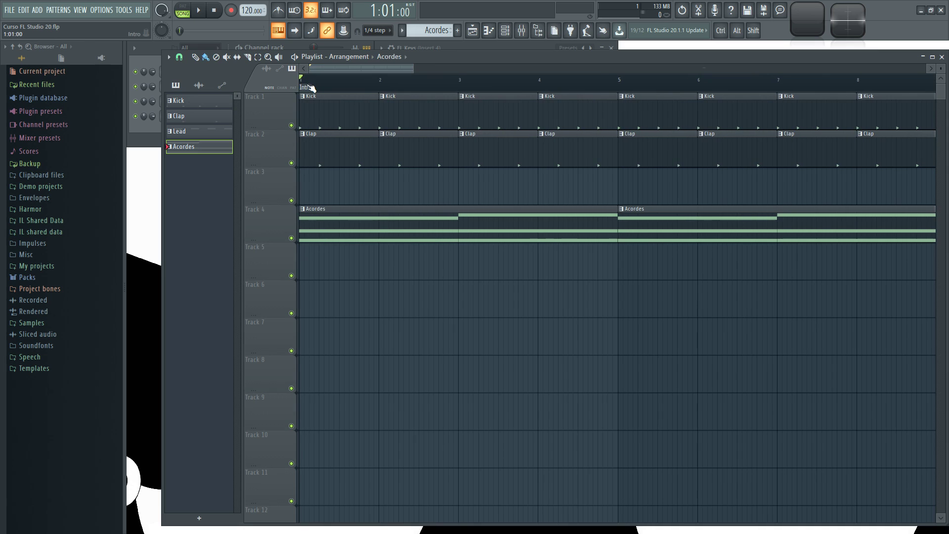
{"action": "right_click", "coordinate": [305, 88]}
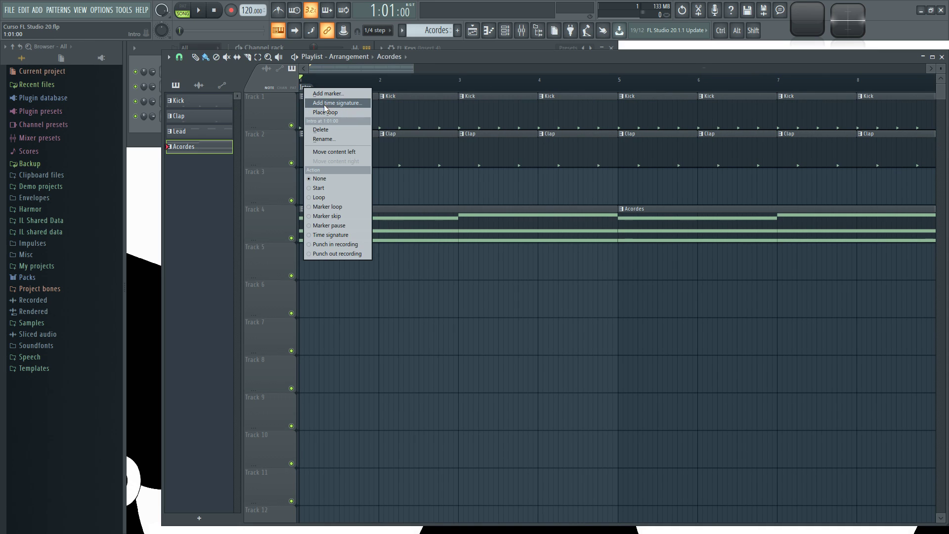
{"action": "left_click", "coordinate": [339, 103]}
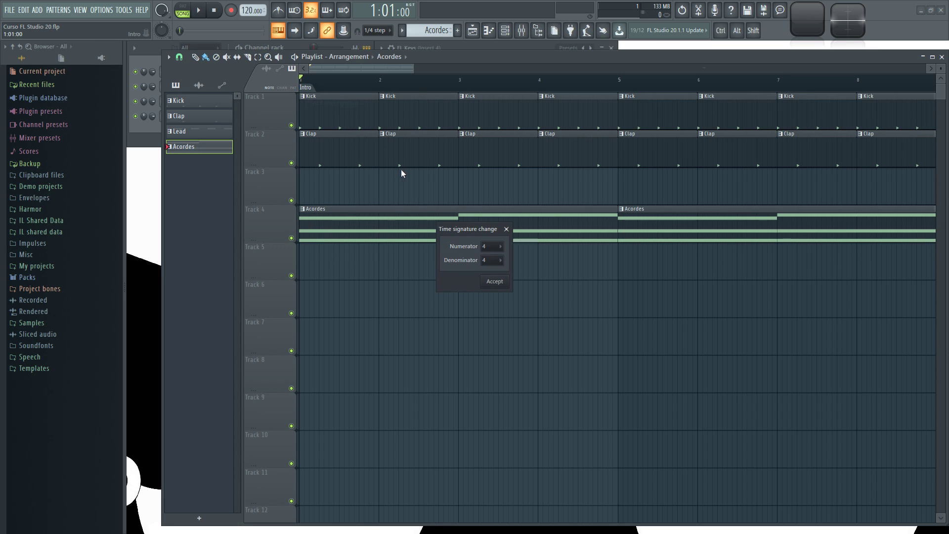
{"action": "left_click_drag", "start_coordinate": [471, 232], "coordinate": [441, 167]}
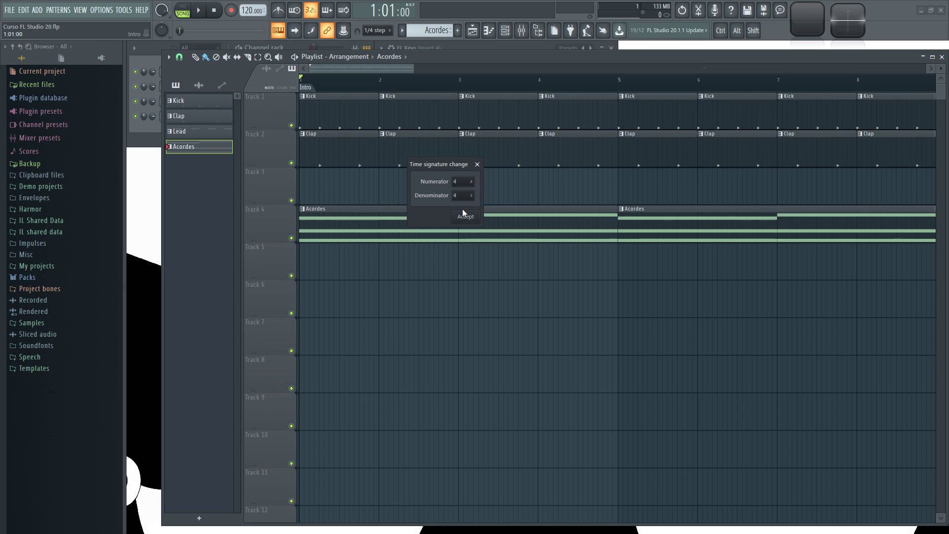
{"action": "left_click", "coordinate": [465, 182]}
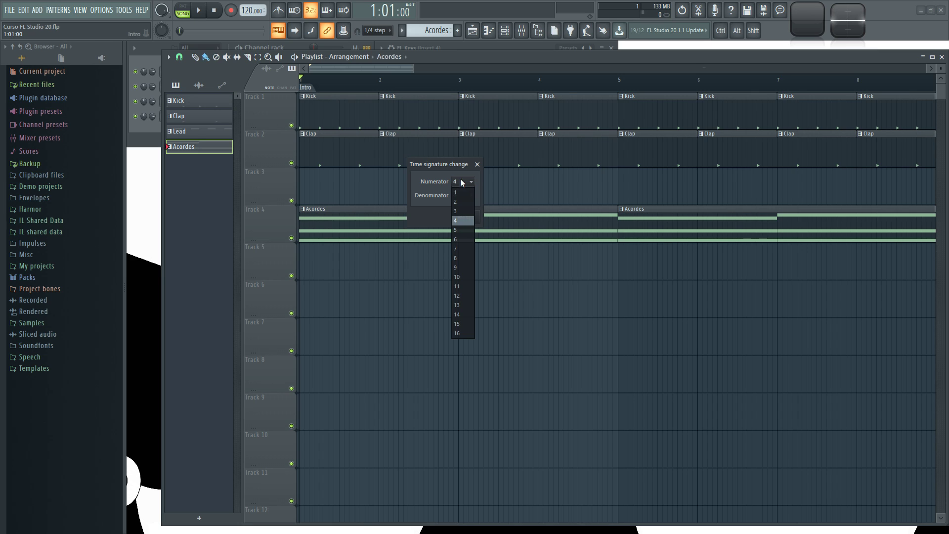
{"action": "left_click", "coordinate": [464, 181]}
{"action": "left_click", "coordinate": [465, 195]}
{"action": "left_click", "coordinate": [465, 195]}
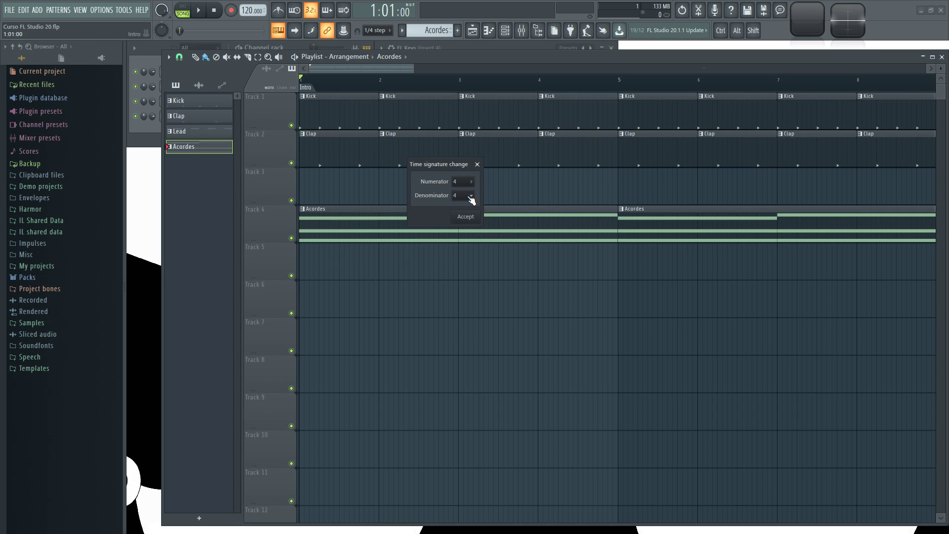
{"action": "left_click", "coordinate": [473, 219]}
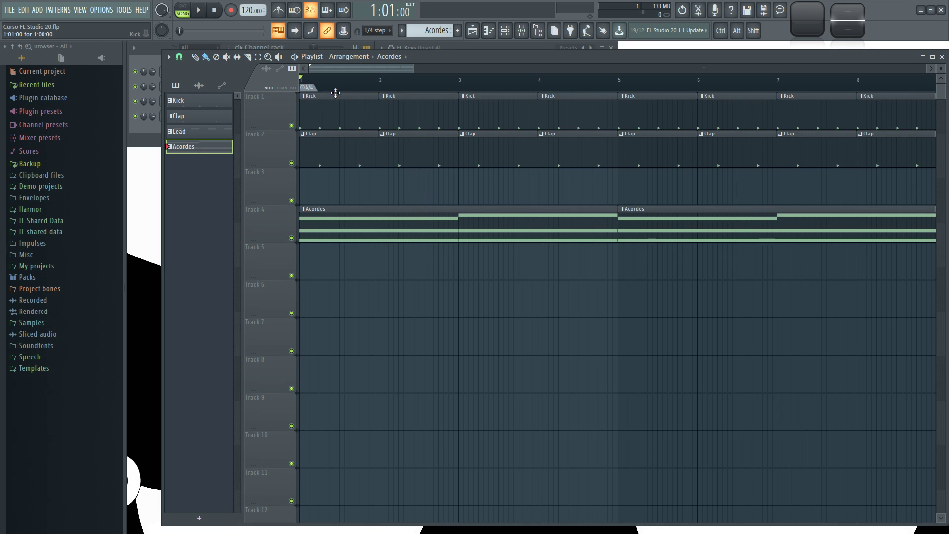
Move the 4/4 time signature marker from the start of the timeline to bar 5.
{"action": "mouse_move", "coordinate": [308, 87]}
{"action": "left_mouse_down"}
{"action": "mouse_move", "coordinate": [684, 138]}
{"action": "mouse_move", "coordinate": [623, 146]}
{"action": "left_mouse_up"}
{"action": "scroll", "coordinate": [584, 326], "scroll_direction": "down", "scroll_amount": 3}
{"action": "scroll", "coordinate": [511, 127], "scroll_direction": "up", "scroll_amount": 1}
{"action": "scroll", "coordinate": [398, 71], "scroll_direction": "up", "scroll_amount": 1}
Play the arrangement briefly from bar 1 and again from bar 5, stopping playback each time.
{"action": "key", "text": "space"}
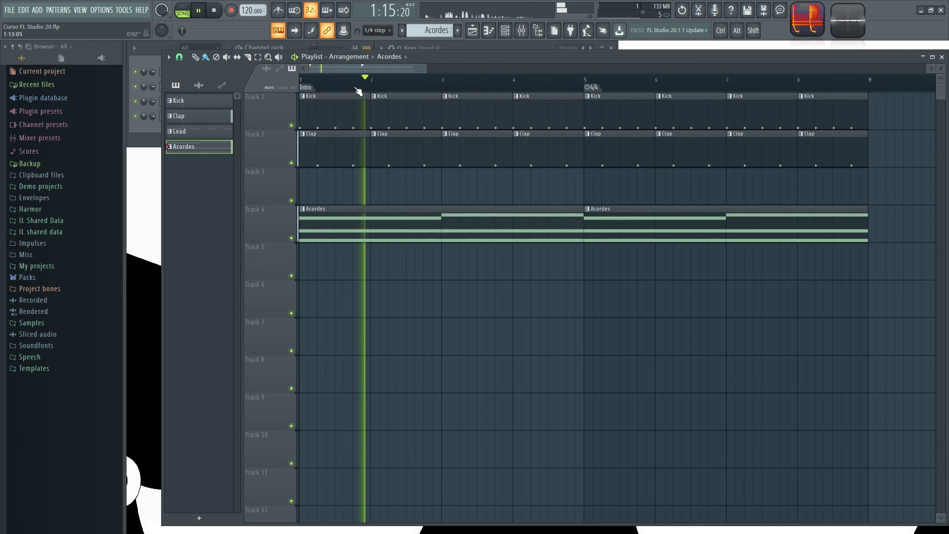
{"action": "key", "text": "space"}
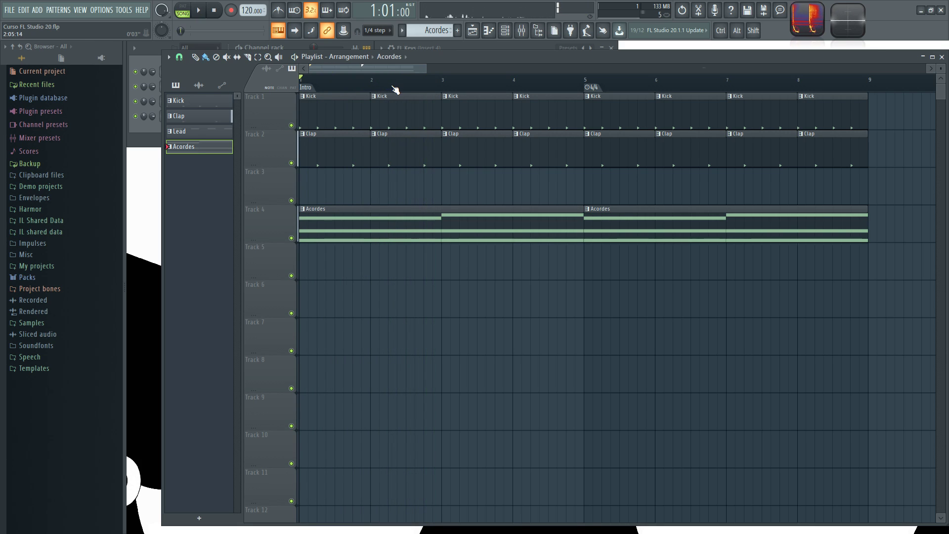
{"action": "left_click", "coordinate": [586, 83]}
{"action": "key", "text": "space"}
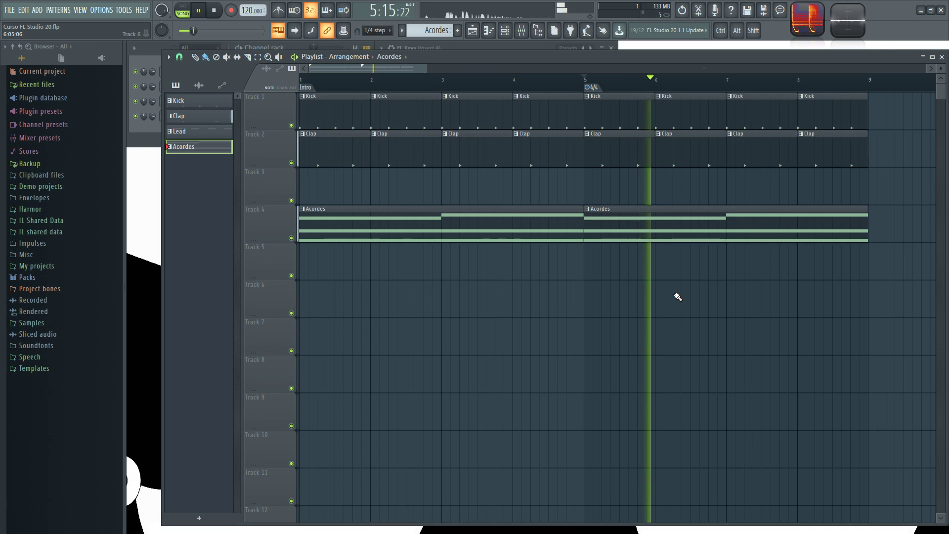
{"action": "key", "text": "space"}
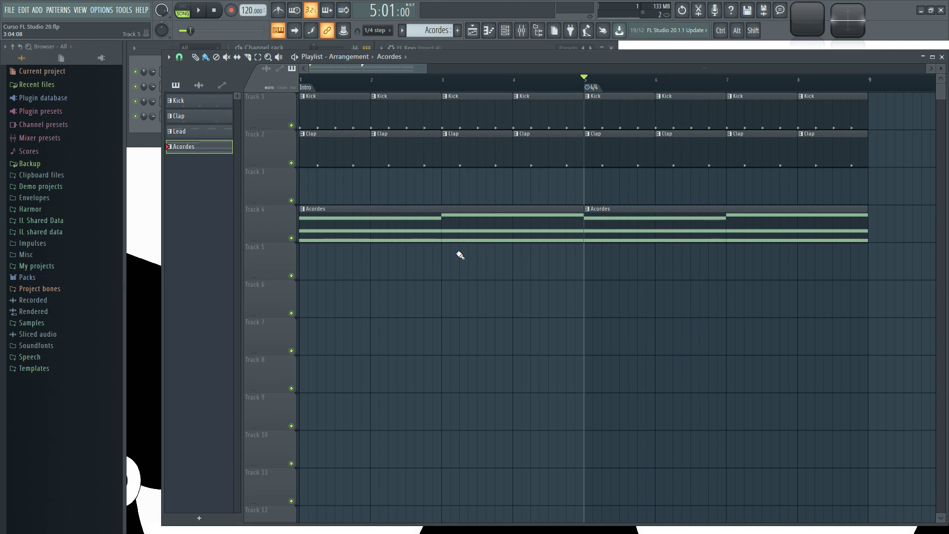
Turn on the metronome, play the arrangement from bar 5 to hear the beats, and stop playback.
{"action": "left_click", "coordinate": [279, 14]}
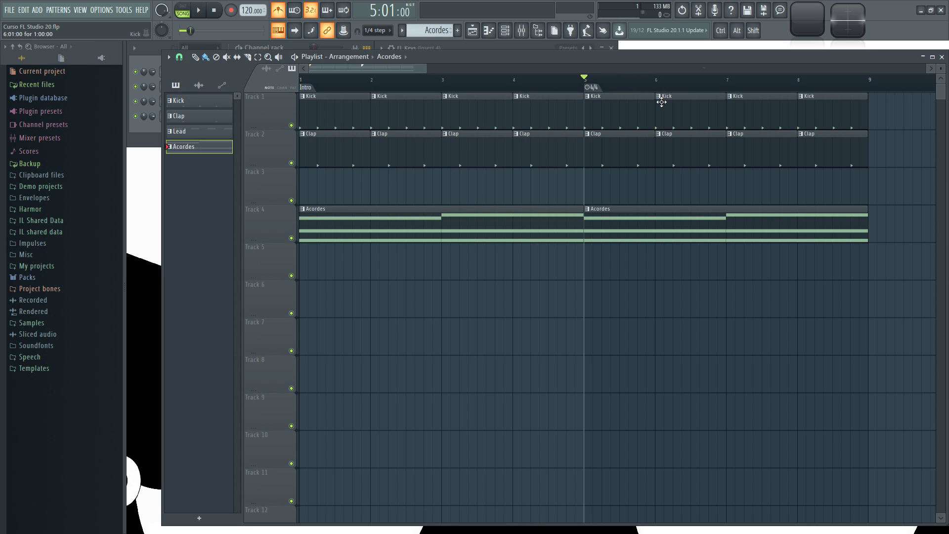
{"action": "key", "text": "space"}
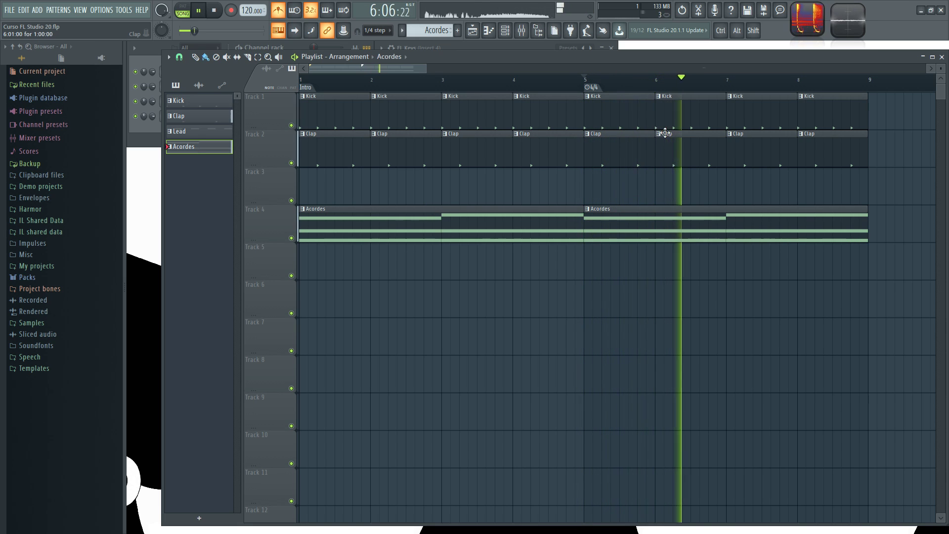
{"action": "key", "text": "space"}
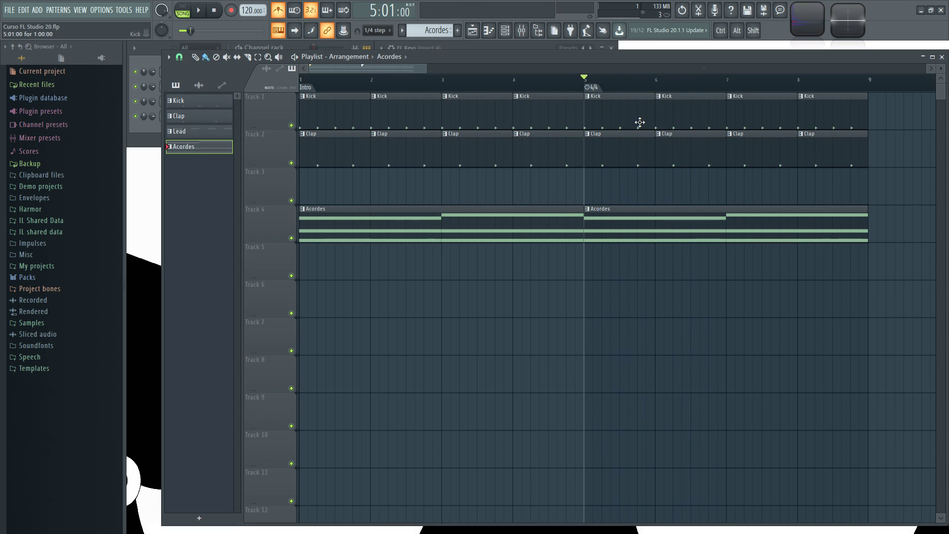
Set the numerator of the time signature marker at bar 5 to 8.
{"action": "scroll", "coordinate": [641, 150], "scroll_direction": "up", "scroll_amount": 1}
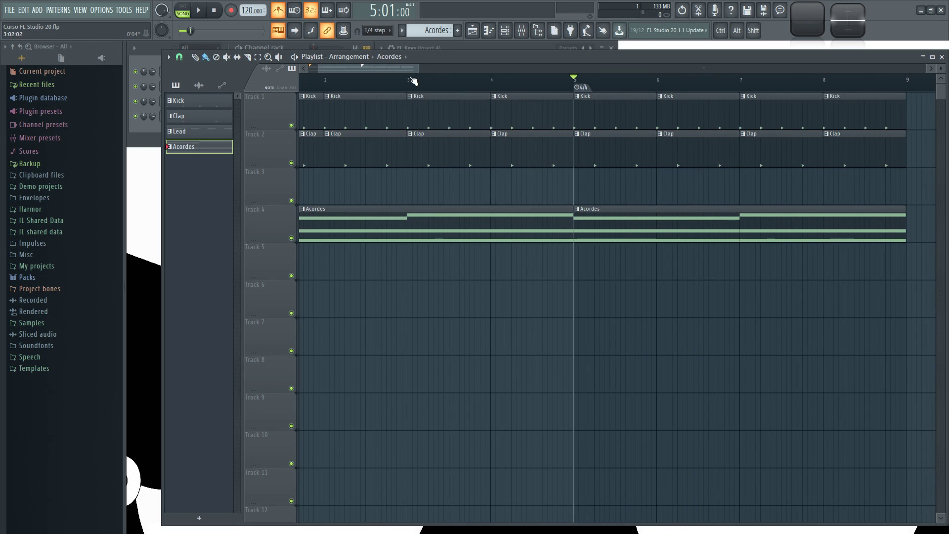
{"action": "left_click_drag", "start_coordinate": [371, 69], "coordinate": [346, 68]}
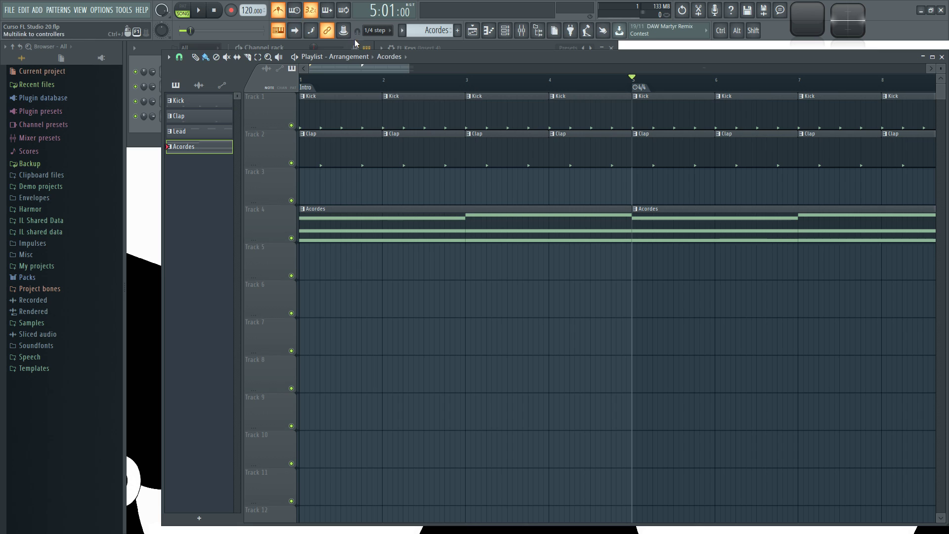
{"action": "right_click", "coordinate": [641, 88]}
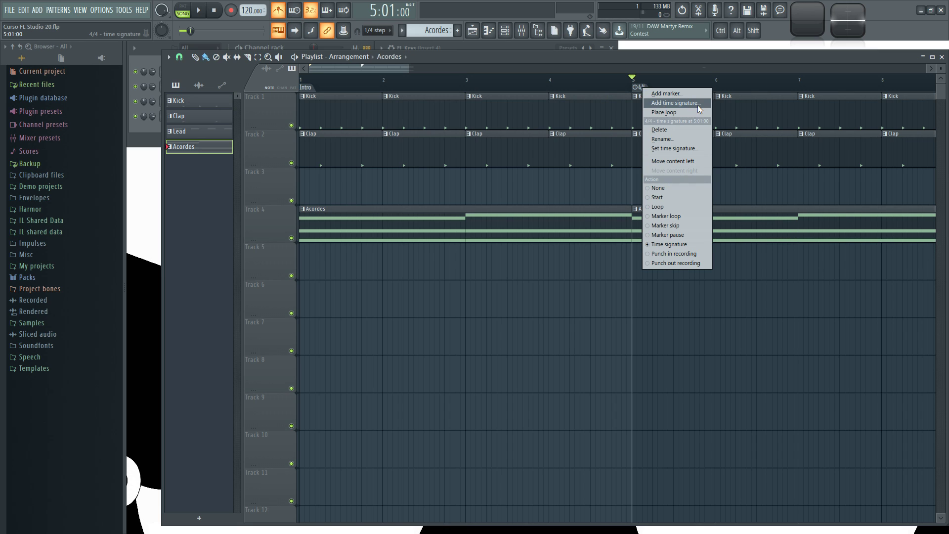
{"action": "left_click", "coordinate": [680, 149]}
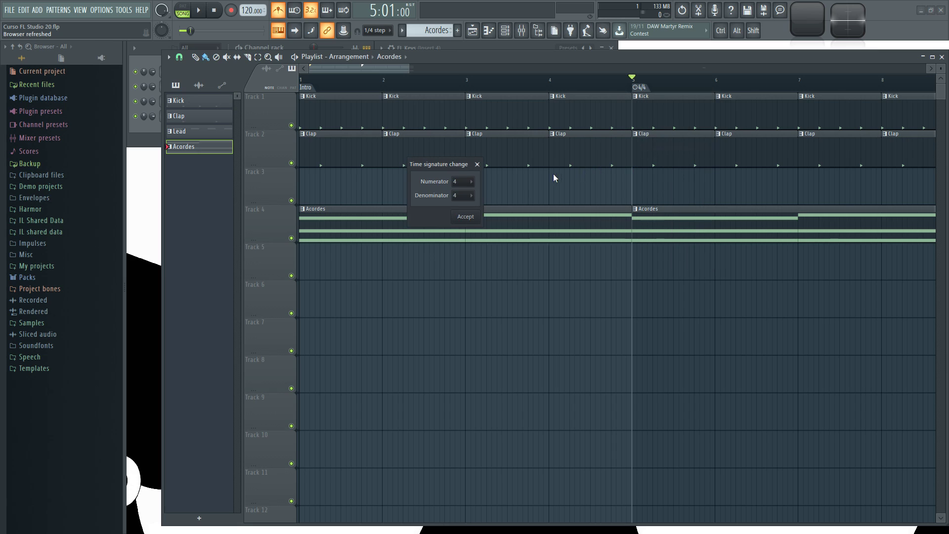
{"action": "left_click", "coordinate": [470, 183]}
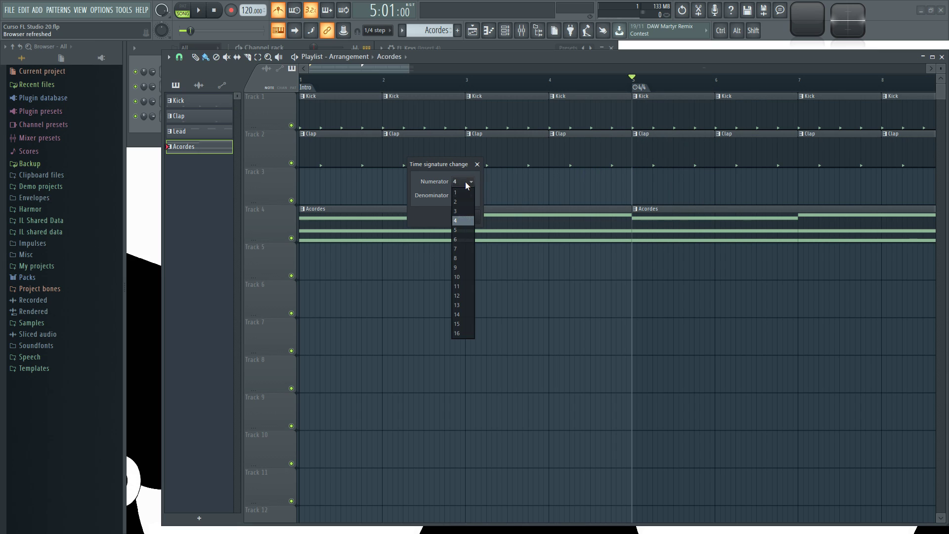
{"action": "left_click", "coordinate": [462, 258]}
{"action": "left_click", "coordinate": [465, 216]}
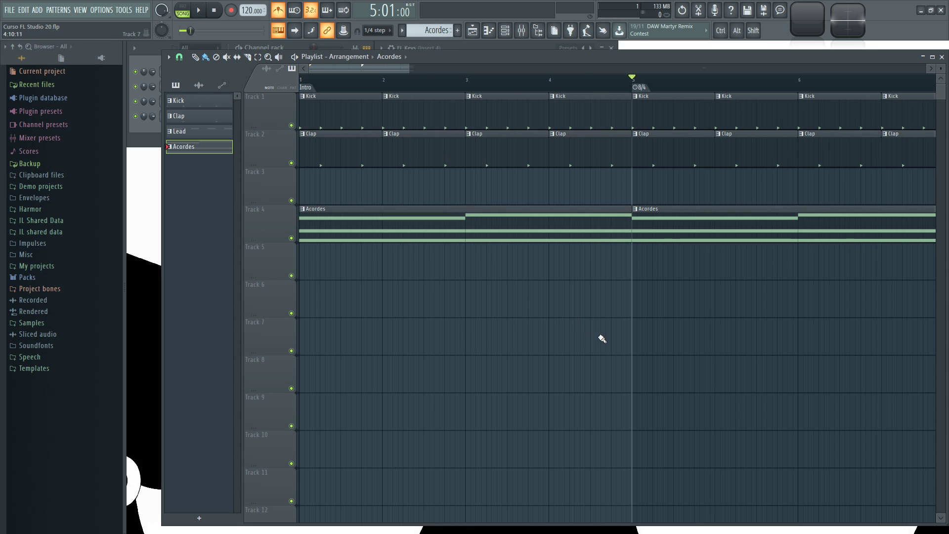
Play the 8/4 section from bar 5 to hear the length of its bars, and stop playback.
{"action": "scroll", "coordinate": [614, 333], "scroll_direction": "right", "scroll_amount": 1}
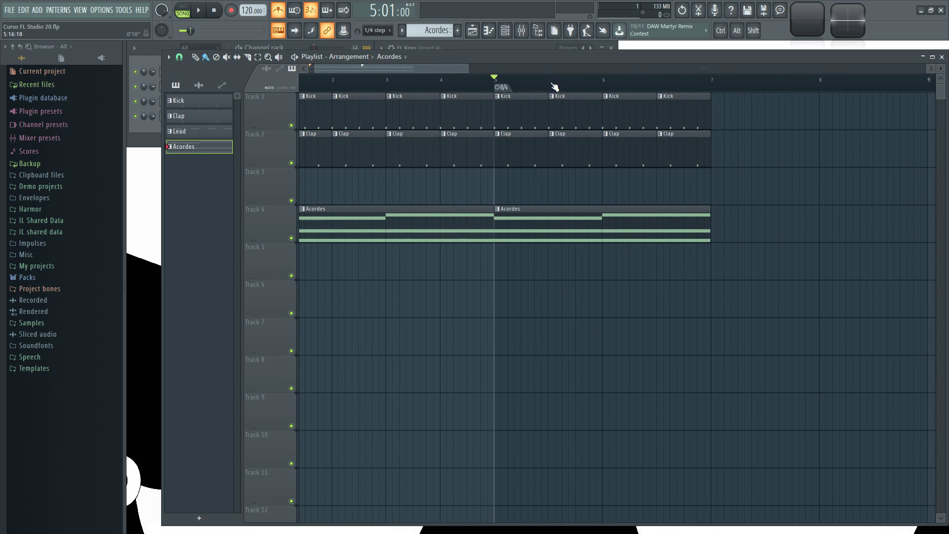
{"action": "scroll", "coordinate": [493, 82], "scroll_direction": "up", "scroll_amount": 2}
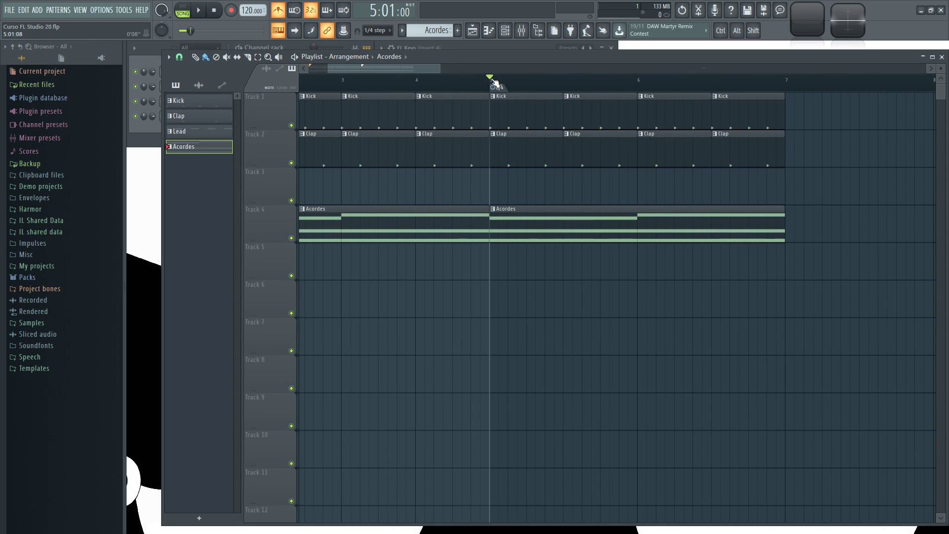
{"action": "key", "text": "space"}
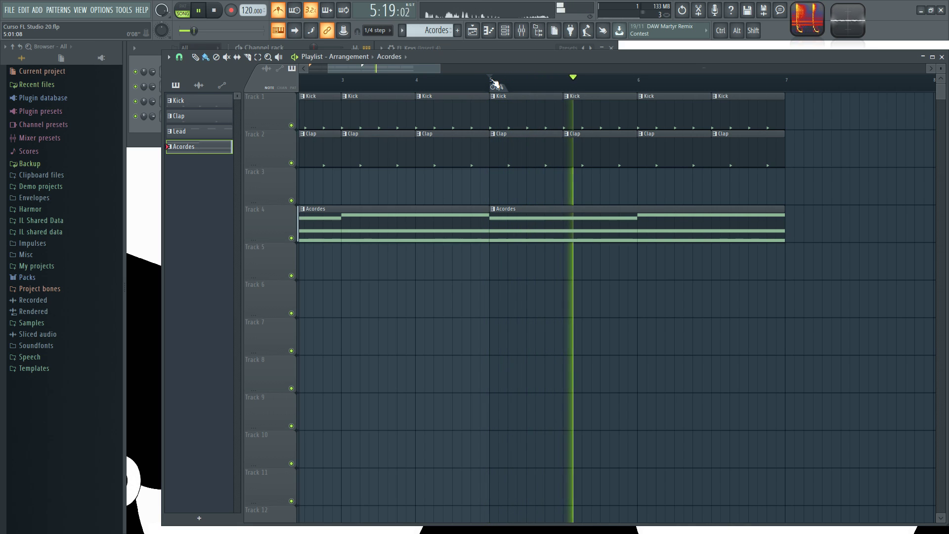
{"action": "key", "text": "space"}
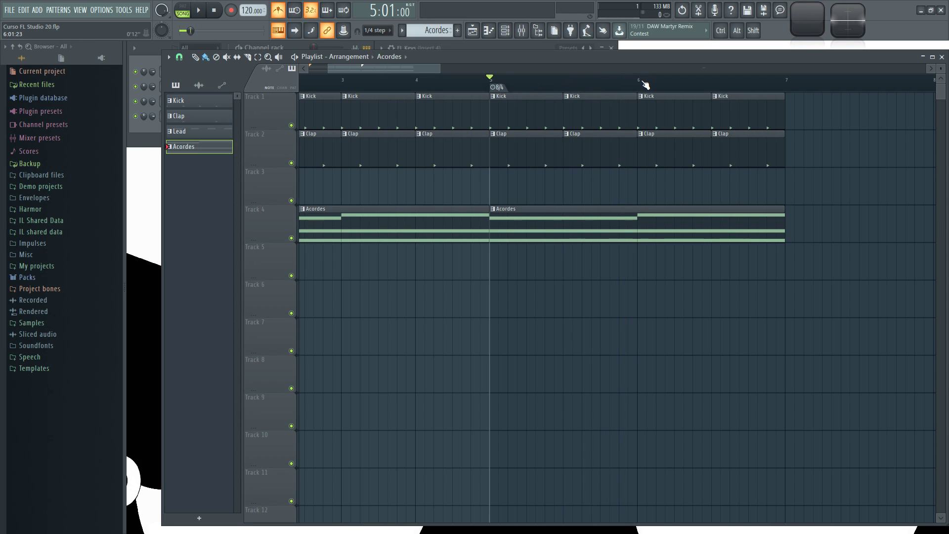
{"action": "mouse_move", "coordinate": [642, 87]}
{"action": "left_mouse_down"}
{"action": "mouse_move", "coordinate": [789, 88]}
{"action": "mouse_move", "coordinate": [496, 85]}
{"action": "left_mouse_up"}
{"action": "right_click", "coordinate": [639, 88]}
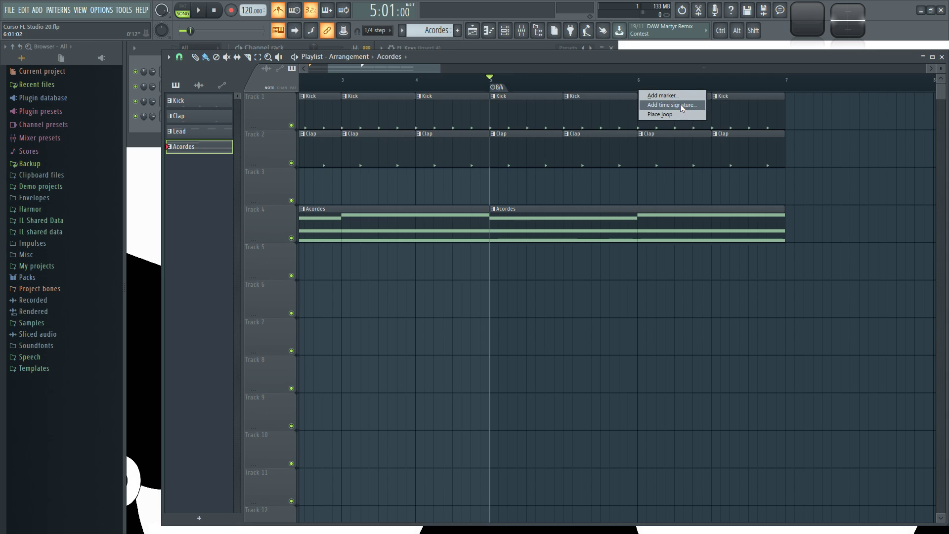
{"action": "mouse_move", "coordinate": [609, 83]}
{"action": "left_mouse_down"}
{"action": "mouse_move", "coordinate": [720, 86]}
{"action": "mouse_move", "coordinate": [611, 90]}
{"action": "left_mouse_up"}
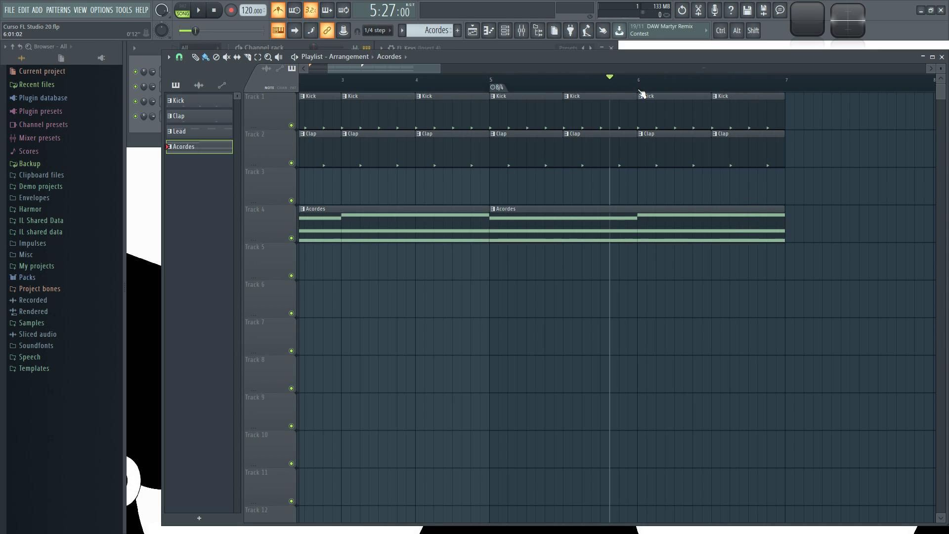
Add a 4/8 time signature marker at bar 6 and place the playhead there.
{"action": "right_click", "coordinate": [638, 88]}
{"action": "left_click", "coordinate": [671, 105]}
{"action": "left_click_drag", "start_coordinate": [443, 165], "coordinate": [460, 164]}
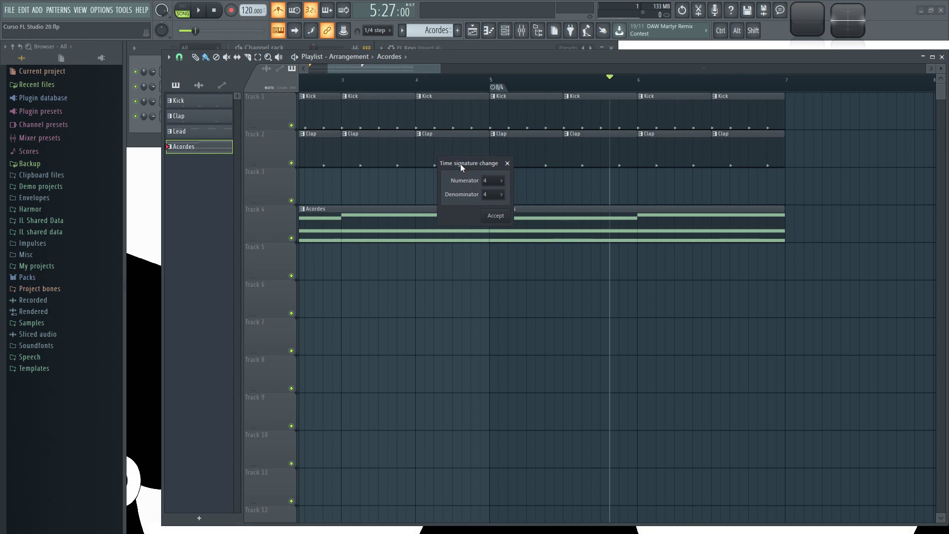
{"action": "left_click", "coordinate": [498, 195]}
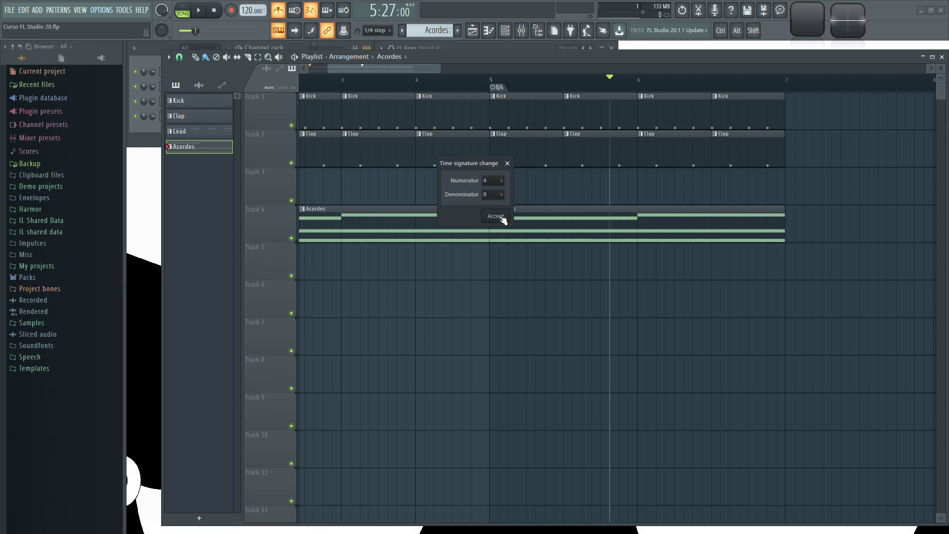
{"action": "left_click", "coordinate": [496, 216]}
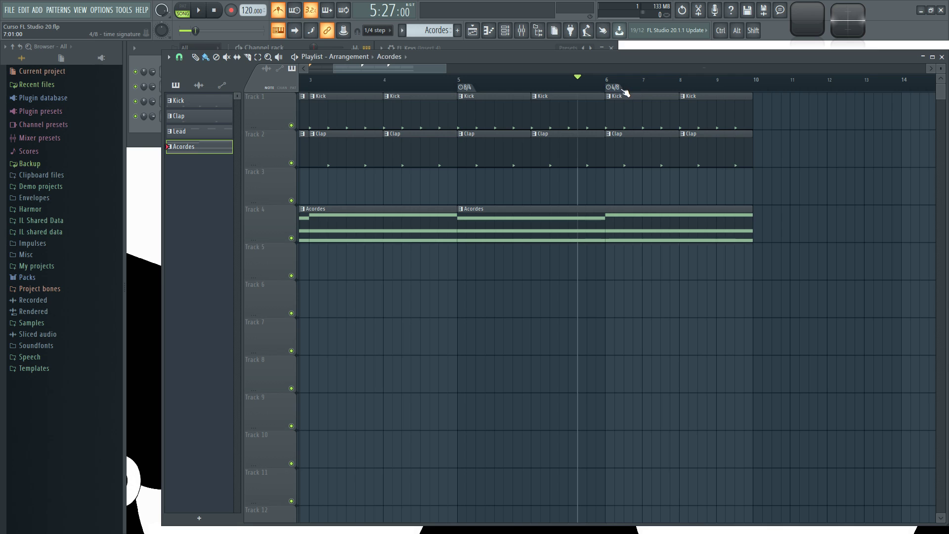
{"action": "left_click", "coordinate": [608, 82]}
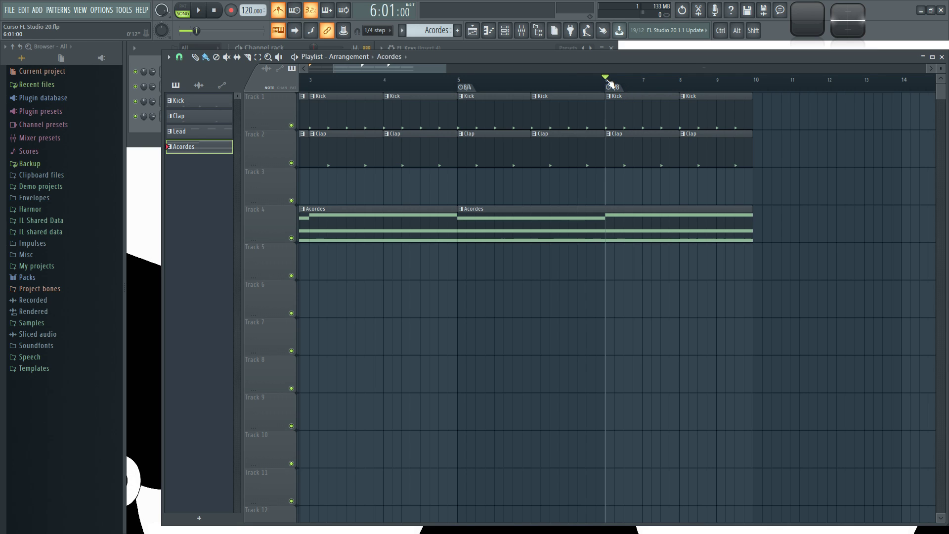
Play the 4/8 section from bar 6 to hear its shorter bars, and stop playback.
{"action": "key", "text": "space"}
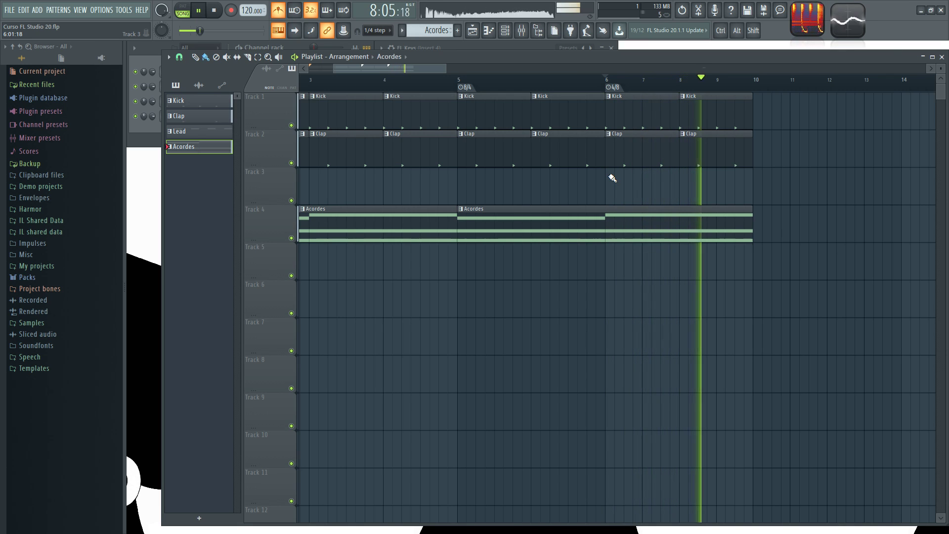
{"action": "key", "text": "space"}
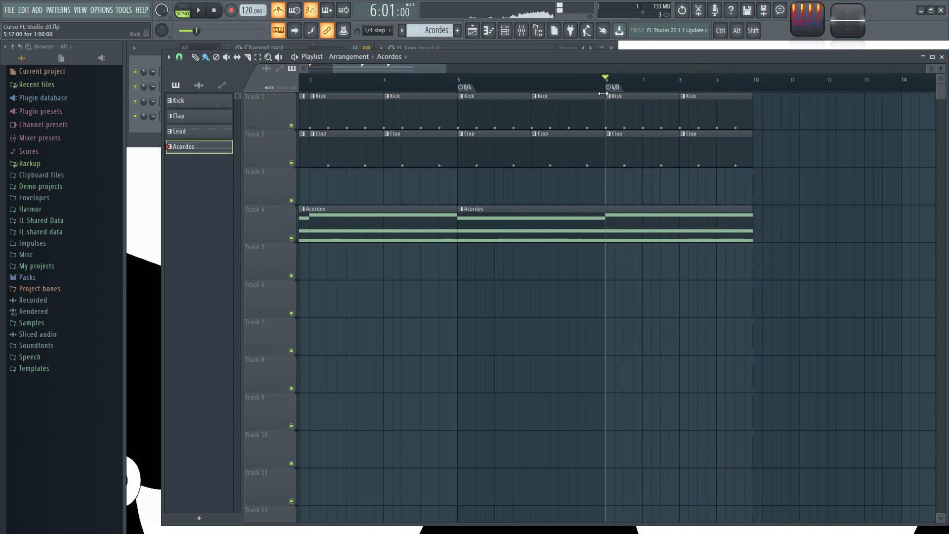
Move the 4/8 time signature marker to bar 7 and duplicate the Kick, Clap and Acordes clips that start at bar 5 into the section after it.
{"action": "scroll", "coordinate": [617, 182], "scroll_direction": "down", "scroll_amount": 2}
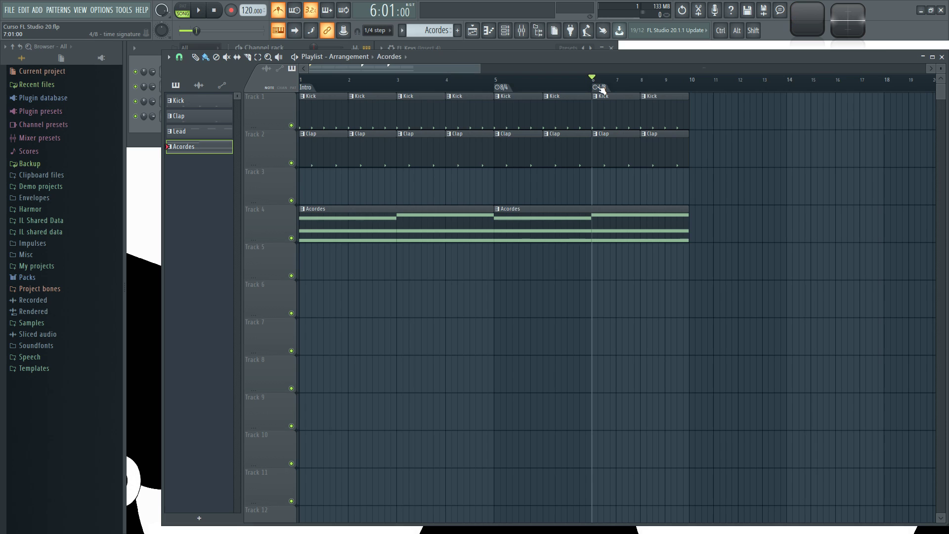
{"action": "left_click_drag", "start_coordinate": [601, 87], "coordinate": [692, 87]}
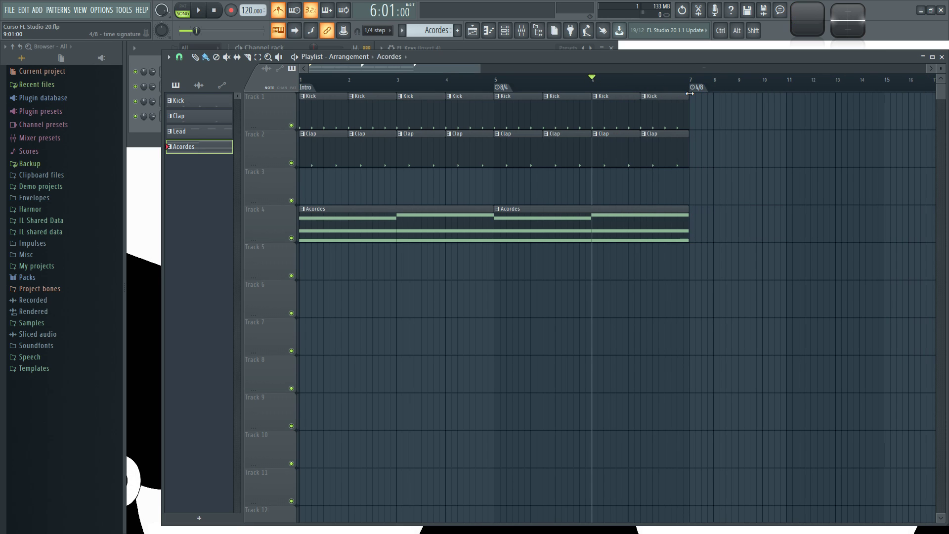
{"action": "scroll", "coordinate": [783, 170], "scroll_direction": "down", "scroll_amount": 2}
{"action": "left_click_drag", "start_coordinate": [646, 275], "coordinate": [446, 102]}
{"action": "key", "text": "ctrl+b"}
{"action": "scroll", "coordinate": [704, 271], "scroll_direction": "up", "scroll_amount": 1}
Play the arrangement from bar 5 through the 8/4 section into the 4/8 section, and stop playback.
{"action": "left_click", "coordinate": [428, 82]}
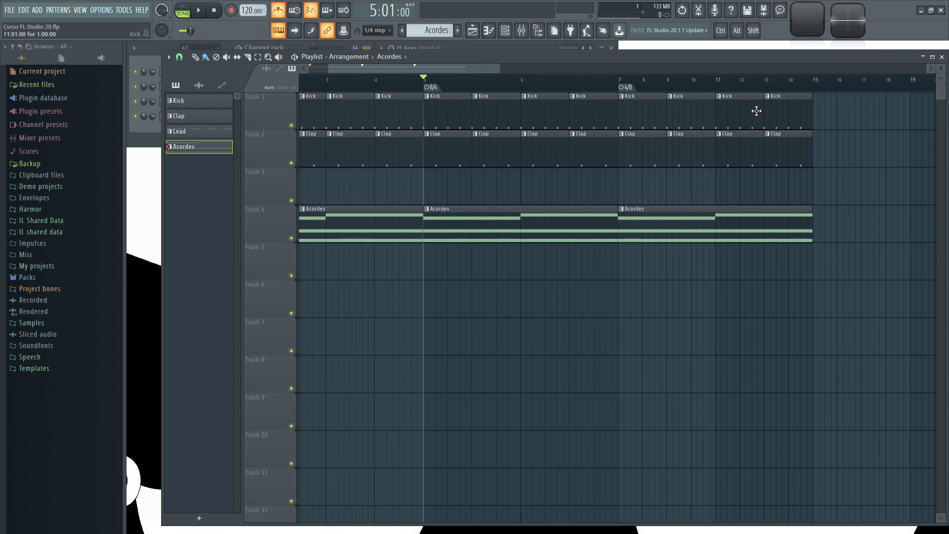
{"action": "key", "text": "space"}
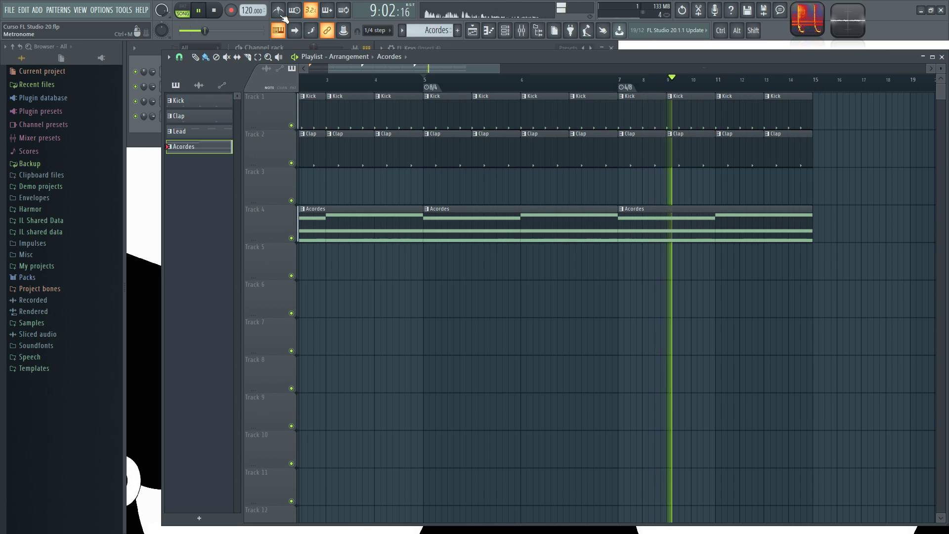
{"action": "key", "text": "space"}
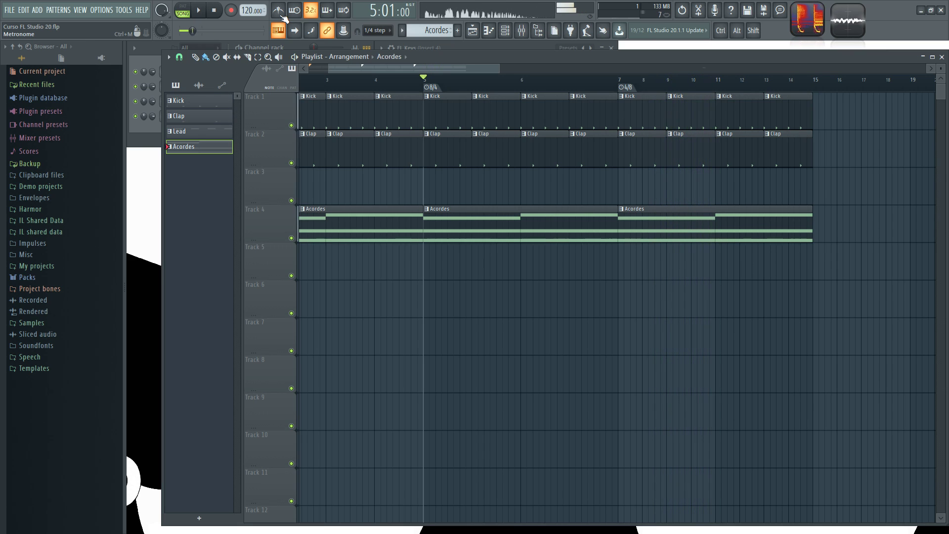
Turn on the metronome, play from the middle of bar 6 across the change to 4/8, and stop playback.
{"action": "left_click", "coordinate": [278, 11]}
{"action": "left_click", "coordinate": [569, 83]}
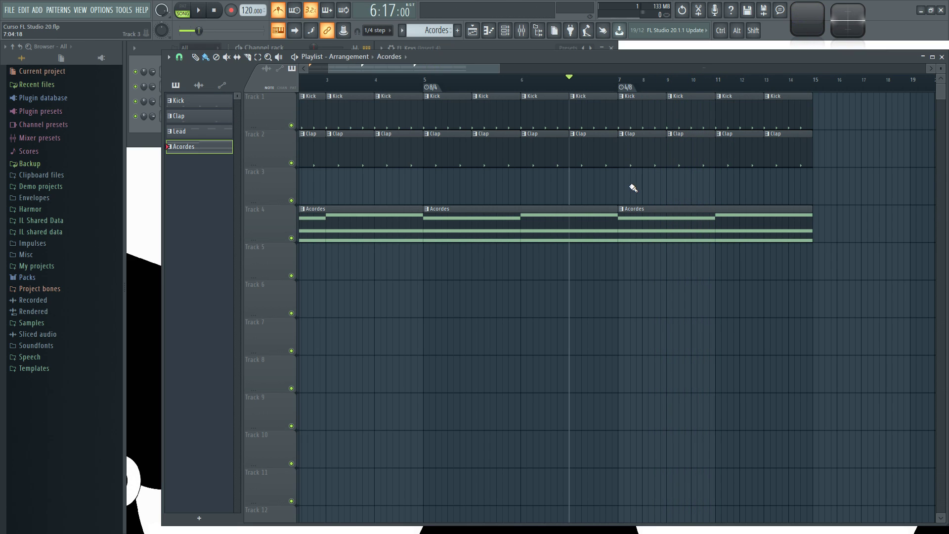
{"action": "scroll", "coordinate": [642, 201], "scroll_direction": "up", "scroll_amount": 1}
{"action": "key", "text": "space"}
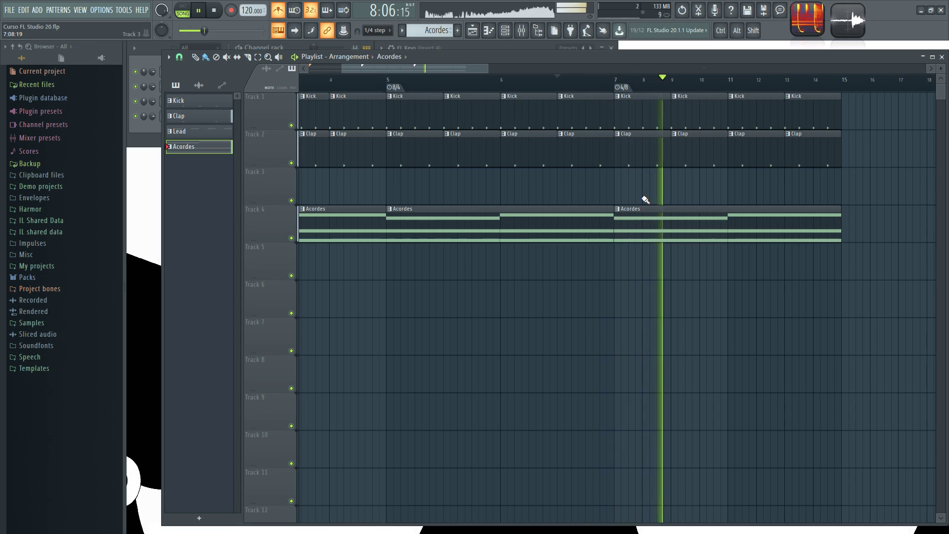
{"action": "key", "text": "space"}
{"action": "scroll", "coordinate": [645, 199], "scroll_direction": "down", "scroll_amount": 2}
{"action": "scroll", "coordinate": [644, 200], "scroll_direction": "down", "scroll_amount": 2}
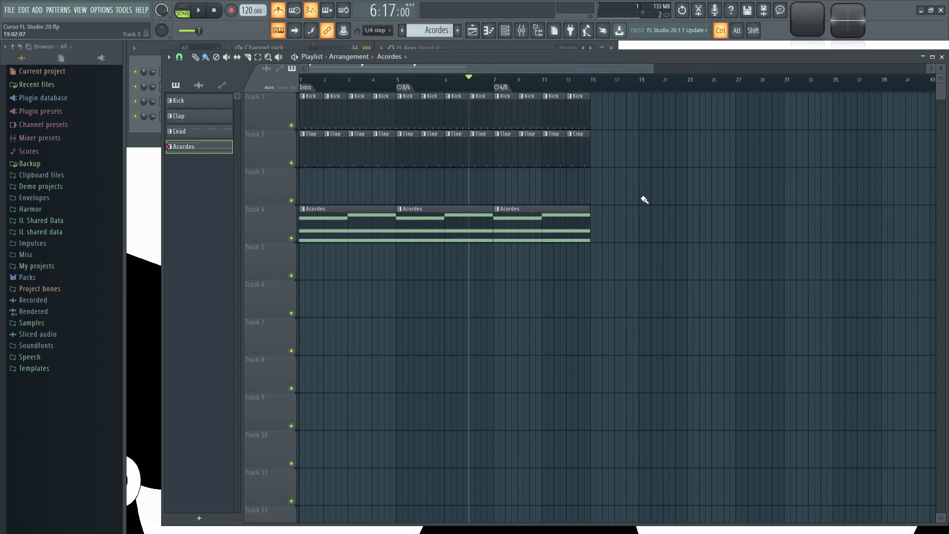
{"action": "scroll", "coordinate": [514, 193], "scroll_direction": "up", "scroll_amount": 2}
{"action": "left_click_drag", "start_coordinate": [508, 67], "coordinate": [479, 68]}
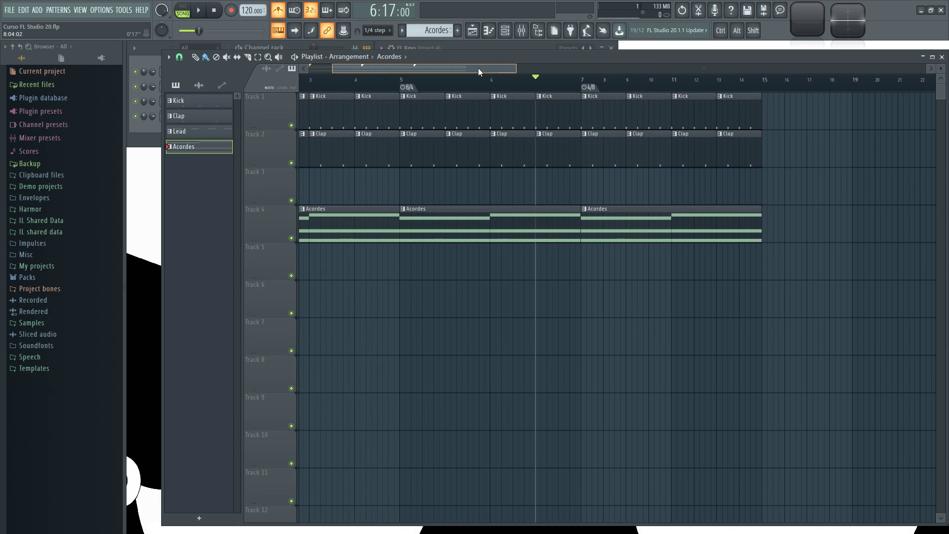
{"action": "scroll", "coordinate": [461, 66], "scroll_direction": "up", "scroll_amount": 3}
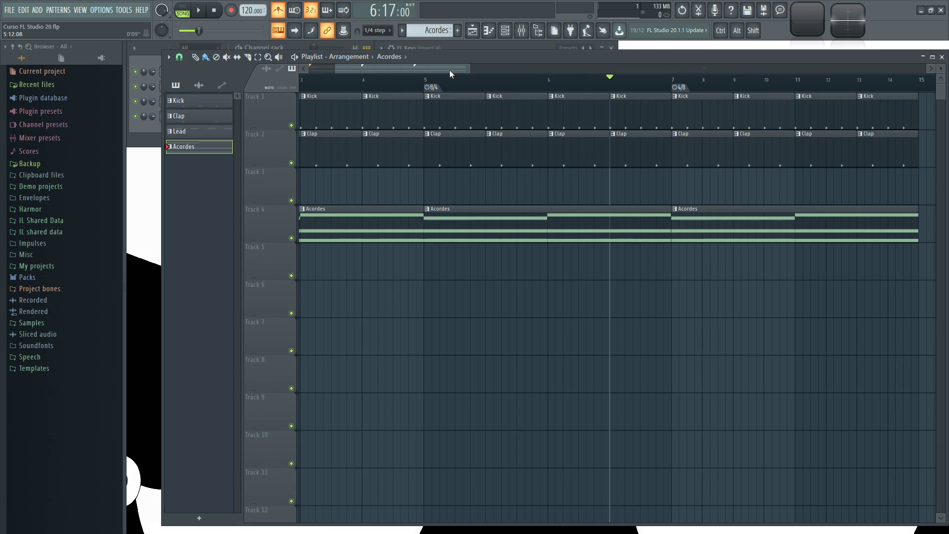
Open the FL Keys notes in the piano roll and add a 4/4 time signature change at bar 1.
{"action": "left_click", "coordinate": [300, 46]}
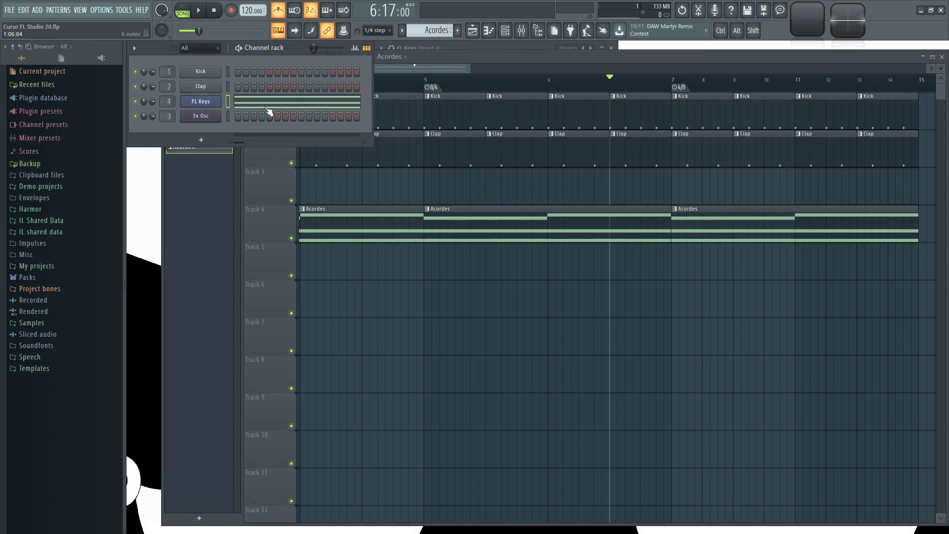
{"action": "left_click", "coordinate": [269, 108]}
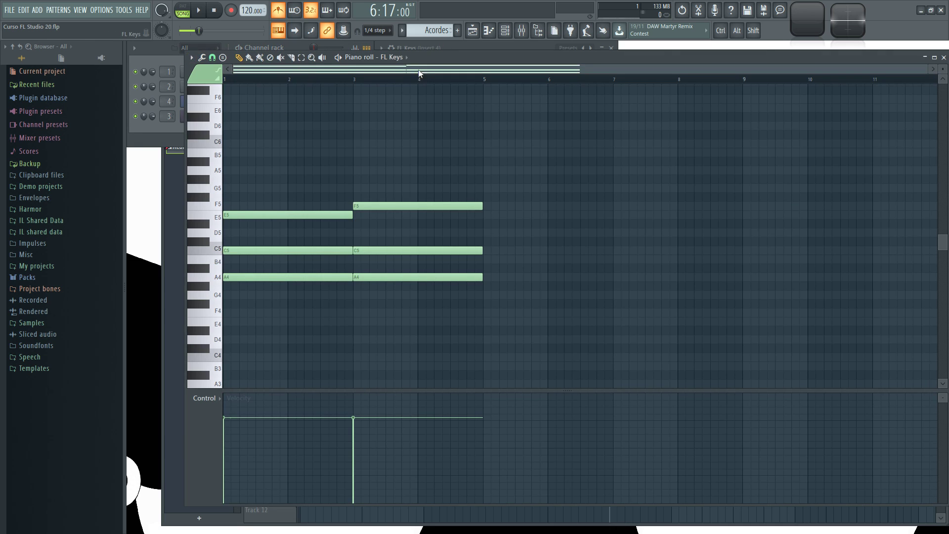
{"action": "left_click", "coordinate": [192, 58]}
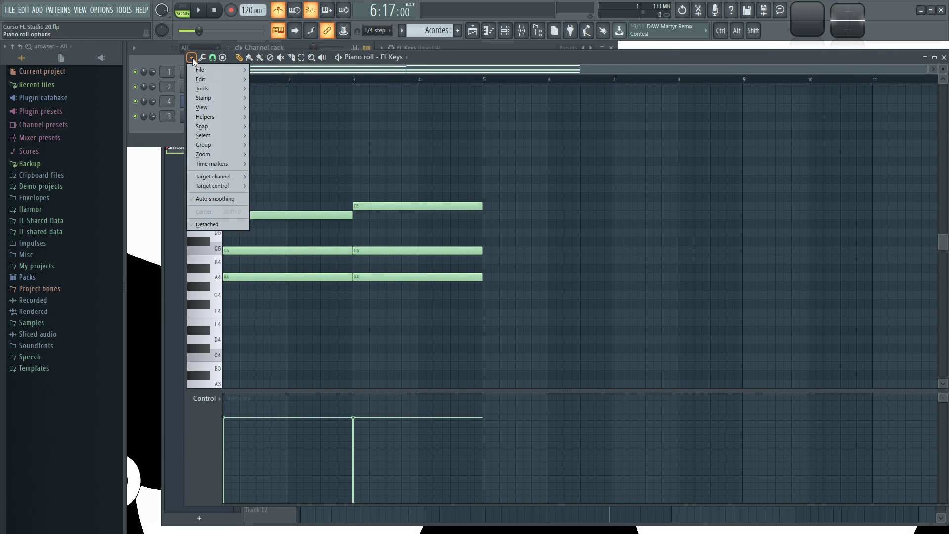
{"action": "mouse_move", "coordinate": [225, 167]}
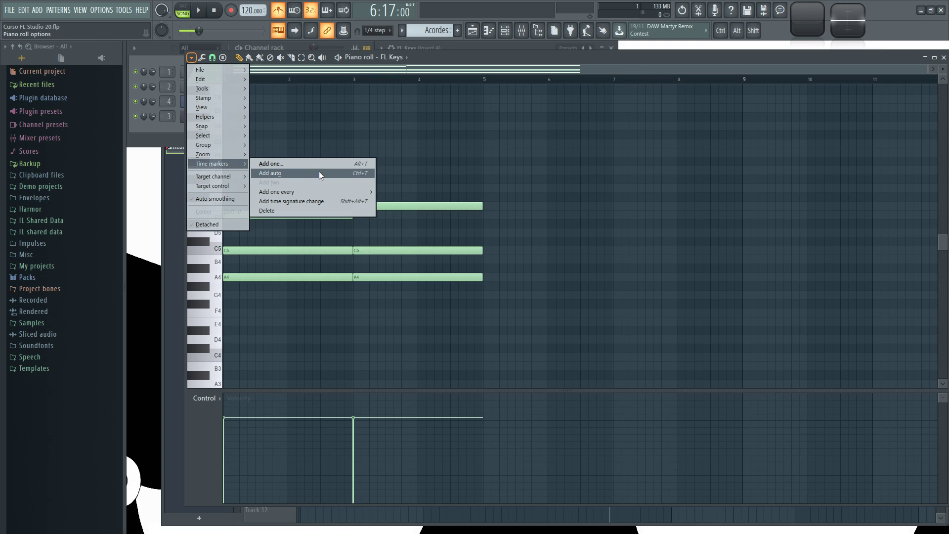
{"action": "left_click", "coordinate": [330, 201]}
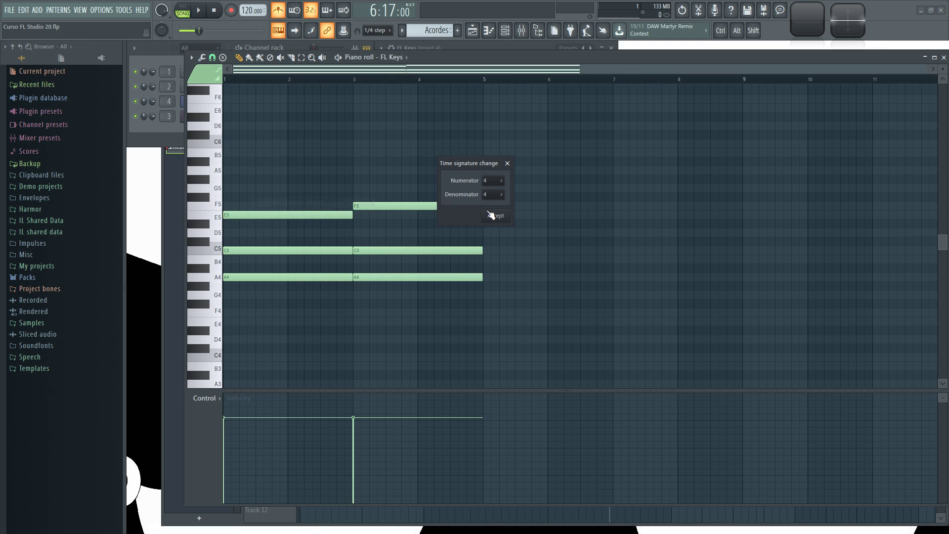
{"action": "left_click", "coordinate": [496, 216]}
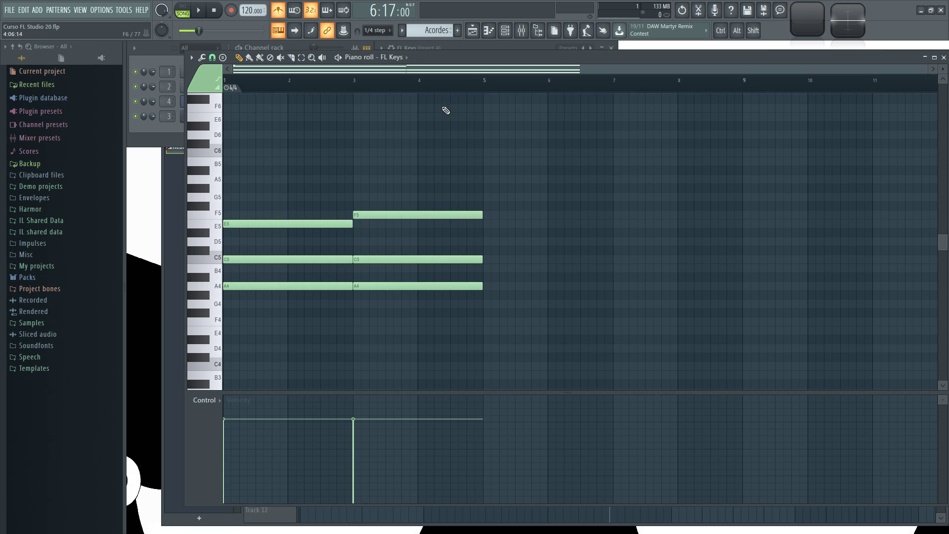
Add a 3/4 time signature marker at bar 5 of the piano roll, where the chord notes end.
{"action": "right_click", "coordinate": [487, 93]}
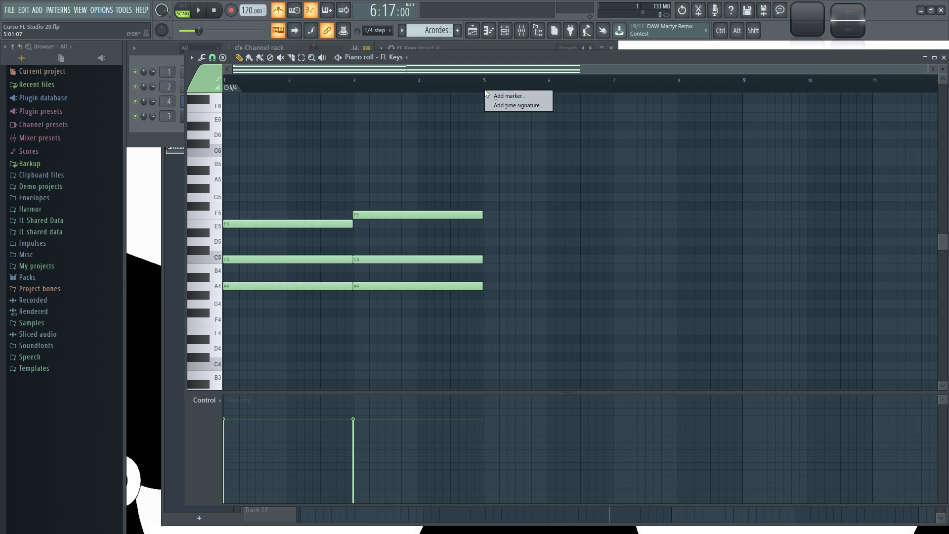
{"action": "left_click", "coordinate": [518, 106]}
{"action": "left_click", "coordinate": [499, 181]}
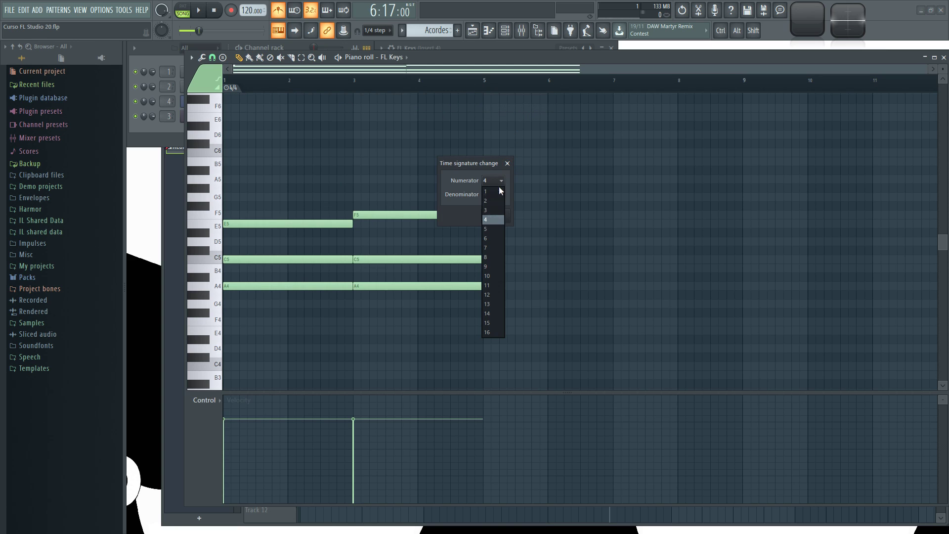
{"action": "left_click", "coordinate": [490, 211]}
{"action": "left_click", "coordinate": [496, 216]}
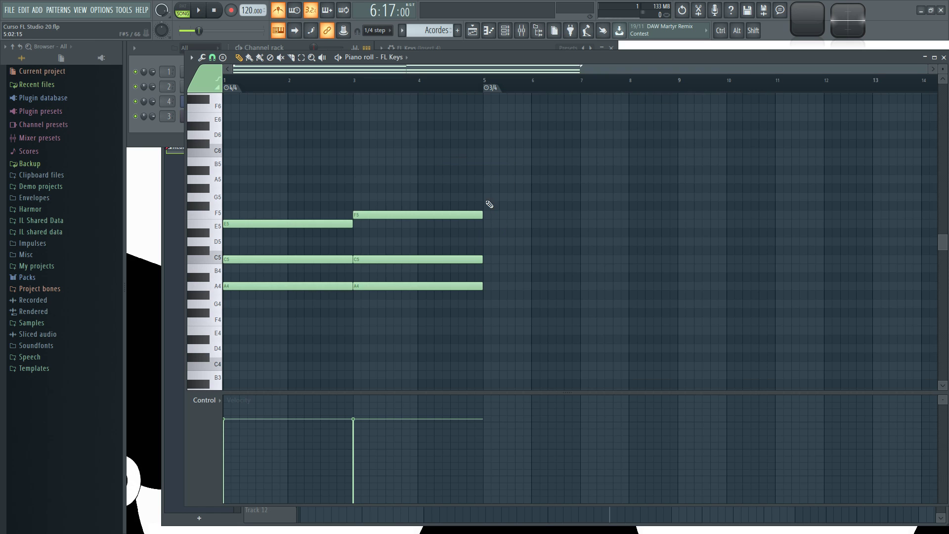
Copy all the chord notes in the piano roll and place the copy at bar 5, under the 3/4 marker.
{"action": "scroll", "coordinate": [576, 100], "scroll_direction": "up", "scroll_amount": 3}
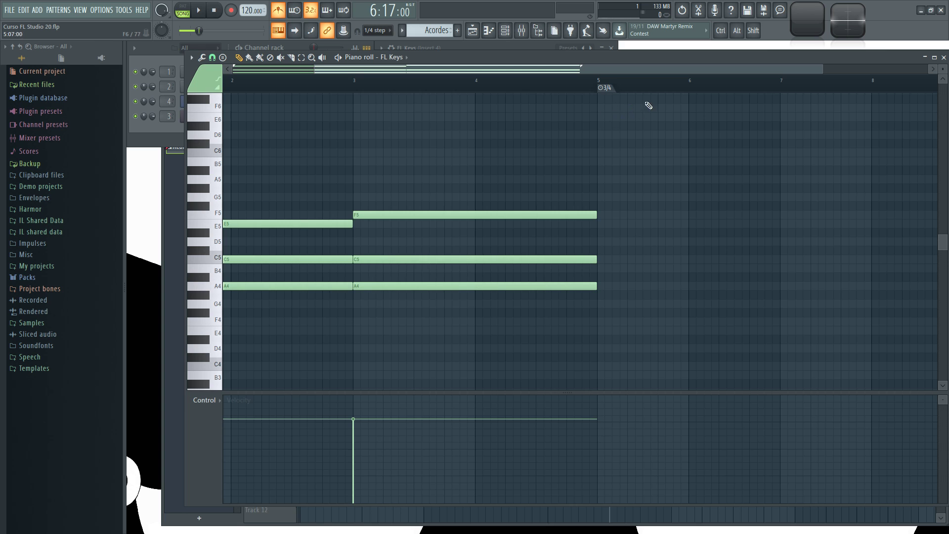
{"action": "scroll", "coordinate": [746, 131], "scroll_direction": "down", "scroll_amount": 2}
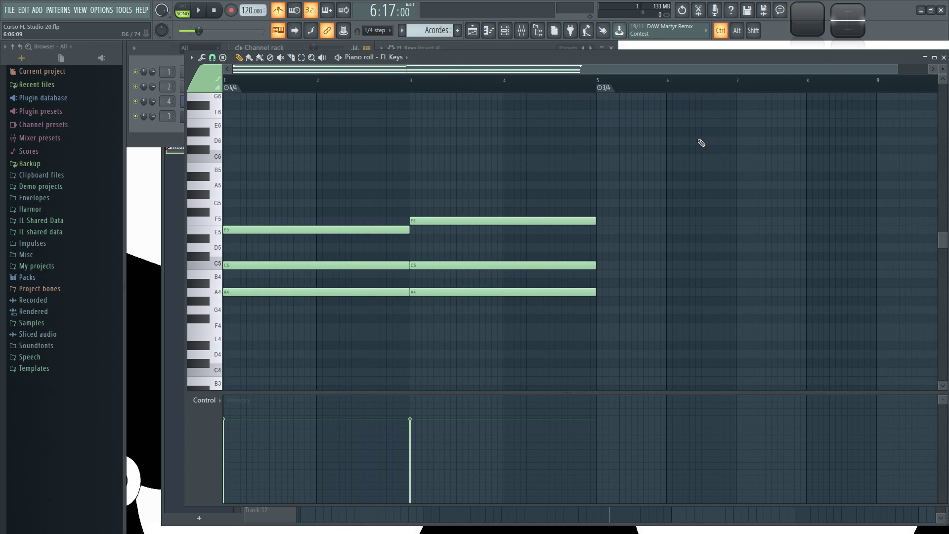
{"action": "scroll", "coordinate": [538, 102], "scroll_direction": "down", "scroll_amount": 2}
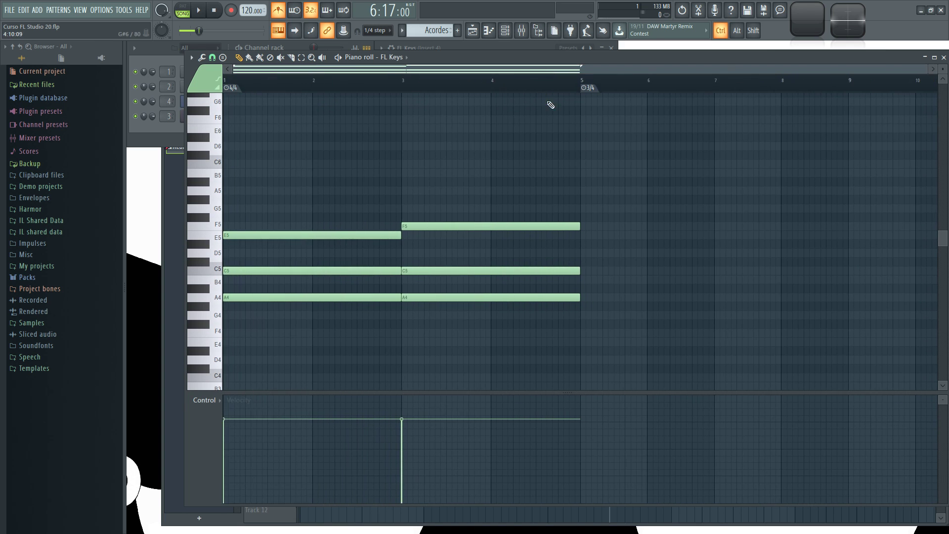
{"action": "scroll", "coordinate": [600, 104], "scroll_direction": "up", "scroll_amount": 2}
{"action": "scroll", "coordinate": [680, 133], "scroll_direction": "down", "scroll_amount": 3}
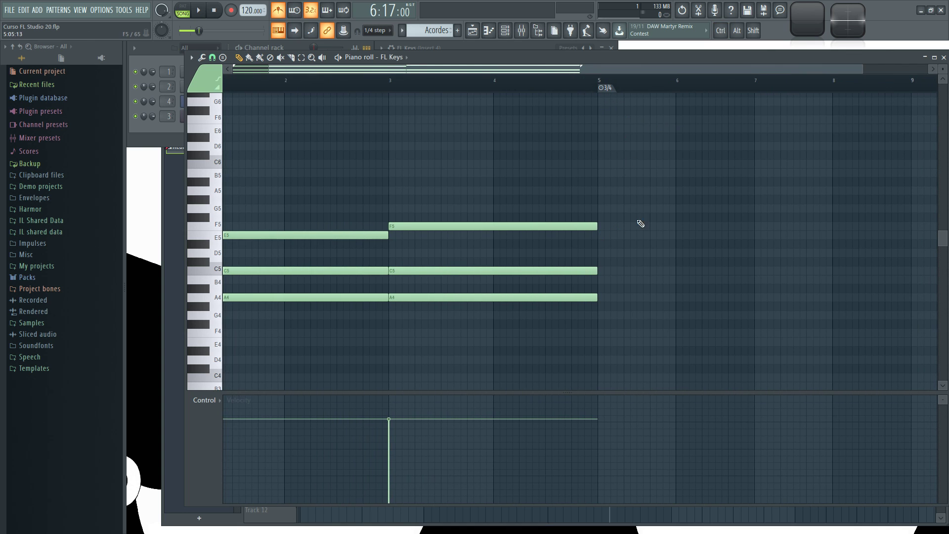
{"action": "left_click_drag", "start_coordinate": [316, 204], "coordinate": [530, 339]}
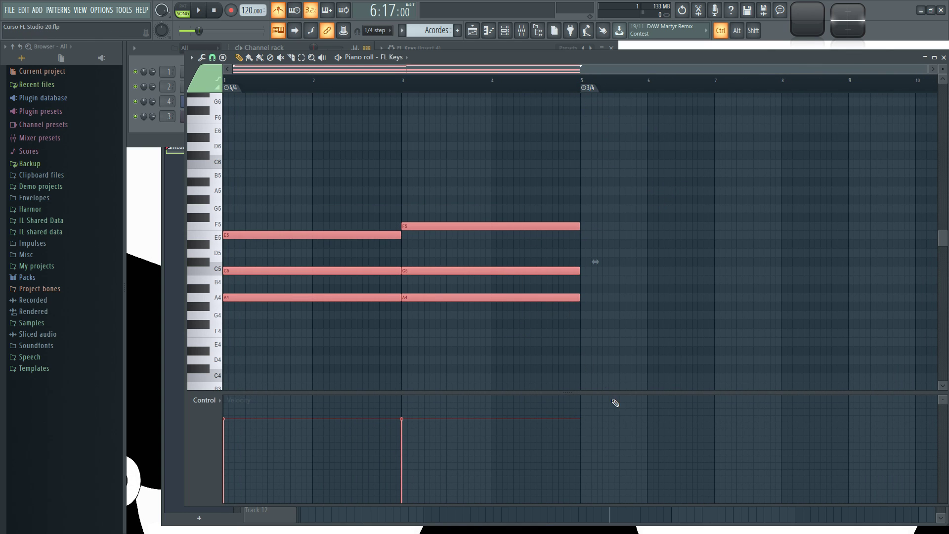
{"action": "key", "text": "ctrl+c"}
{"action": "key", "text": "ctrl+v"}
{"action": "left_click_drag", "start_coordinate": [303, 235], "coordinate": [649, 238]}
Scale the copied chord notes down to about 75% so they end at bar 9, and deselect them.
{"action": "left_click_drag", "start_coordinate": [755, 168], "coordinate": [551, 138]}
{"action": "scroll", "coordinate": [664, 153], "scroll_direction": "up", "scroll_amount": 1}
{"action": "left_click_drag", "start_coordinate": [425, 131], "coordinate": [762, 164]}
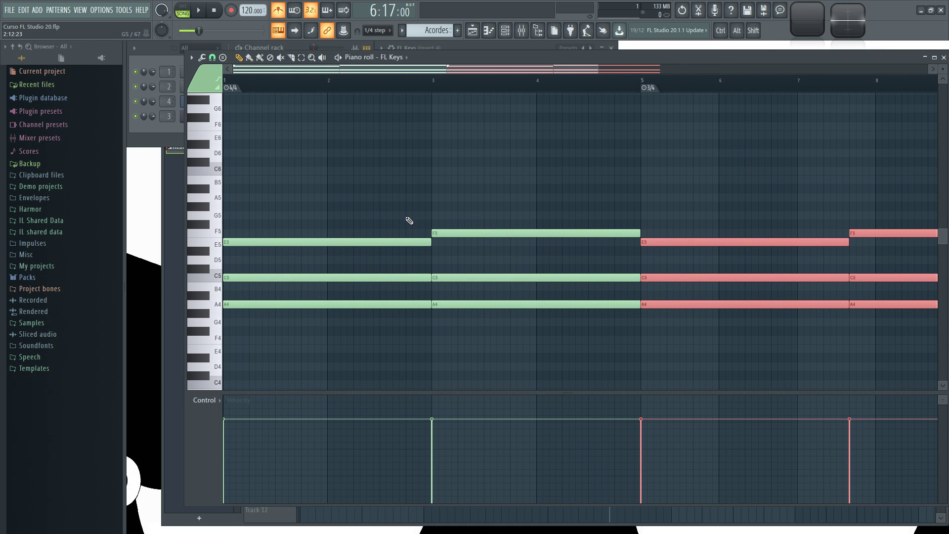
{"action": "left_click_drag", "start_coordinate": [810, 160], "coordinate": [505, 194]}
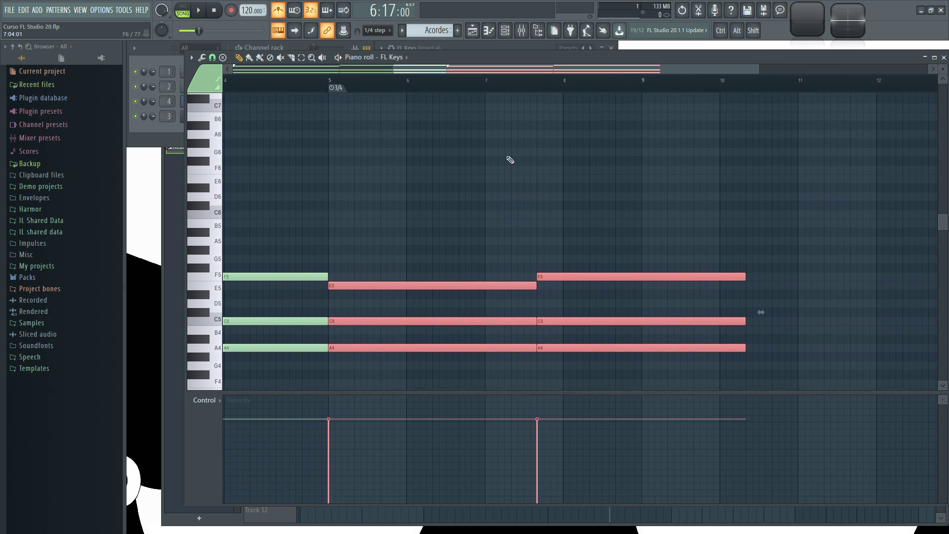
{"action": "left_click_drag", "start_coordinate": [758, 314], "coordinate": [659, 356]}
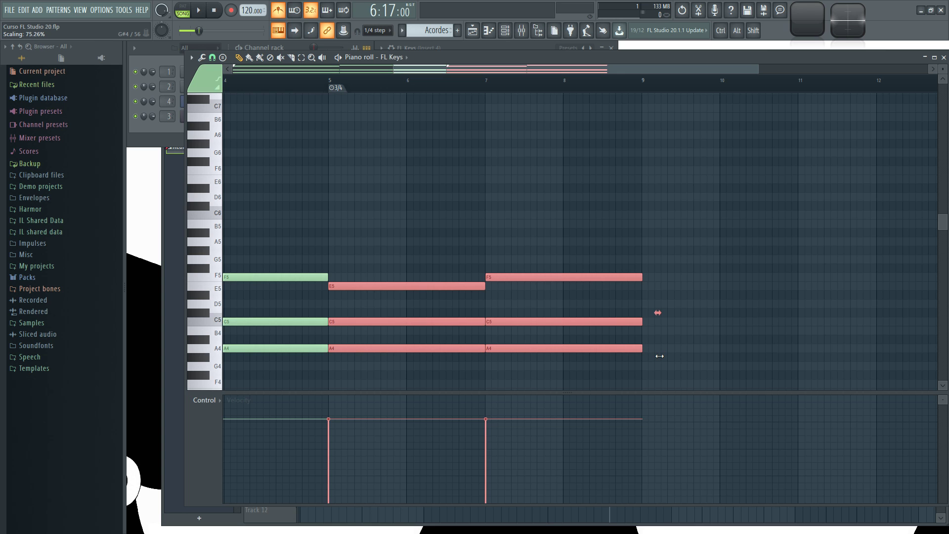
{"action": "scroll", "coordinate": [481, 245], "scroll_direction": "up", "scroll_amount": 5}
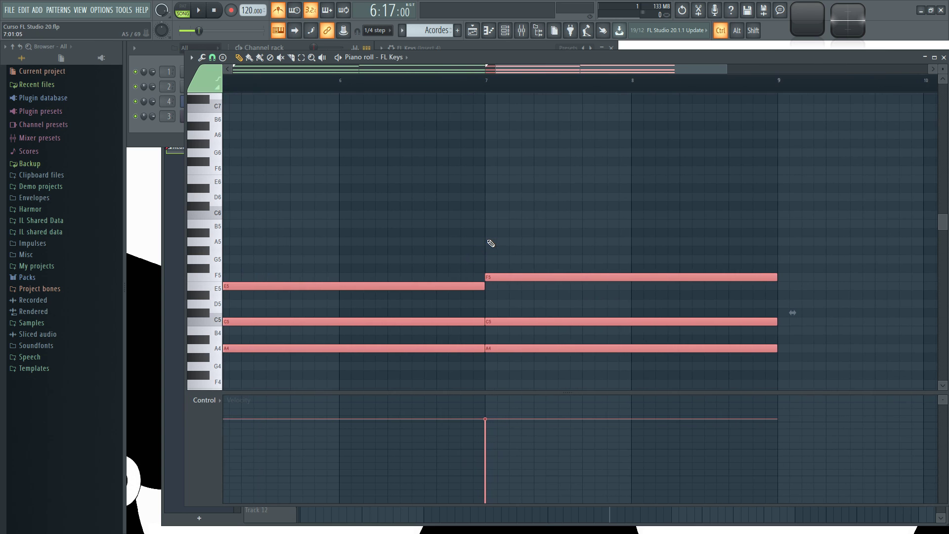
{"action": "scroll", "coordinate": [481, 245], "scroll_direction": "down", "scroll_amount": 5}
{"action": "left_click", "coordinate": [364, 127]}
Switch playback to pattern mode, play the Acordes pattern across the 4/4 and 3/4 sections, and stop playback.
{"action": "left_click", "coordinate": [182, 9]}
{"action": "left_click", "coordinate": [197, 10]}
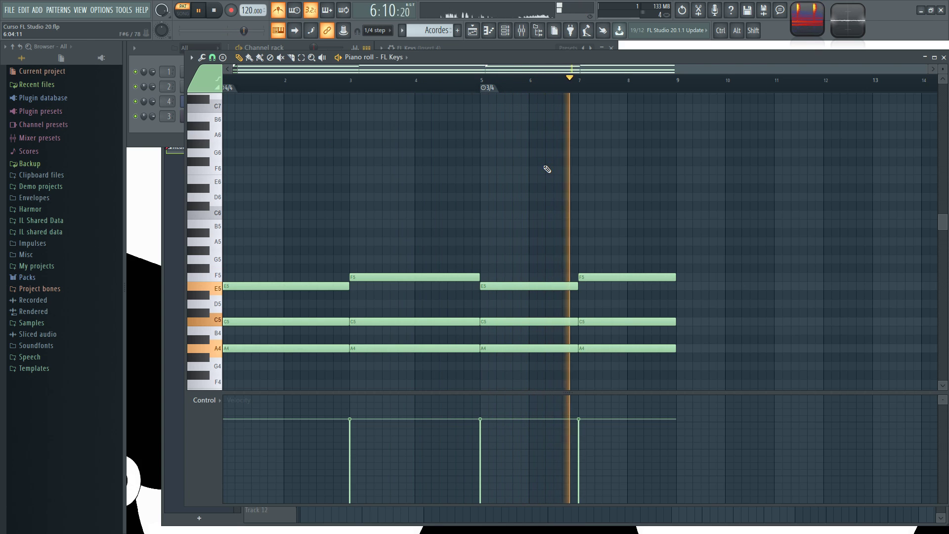
{"action": "left_click", "coordinate": [215, 12]}
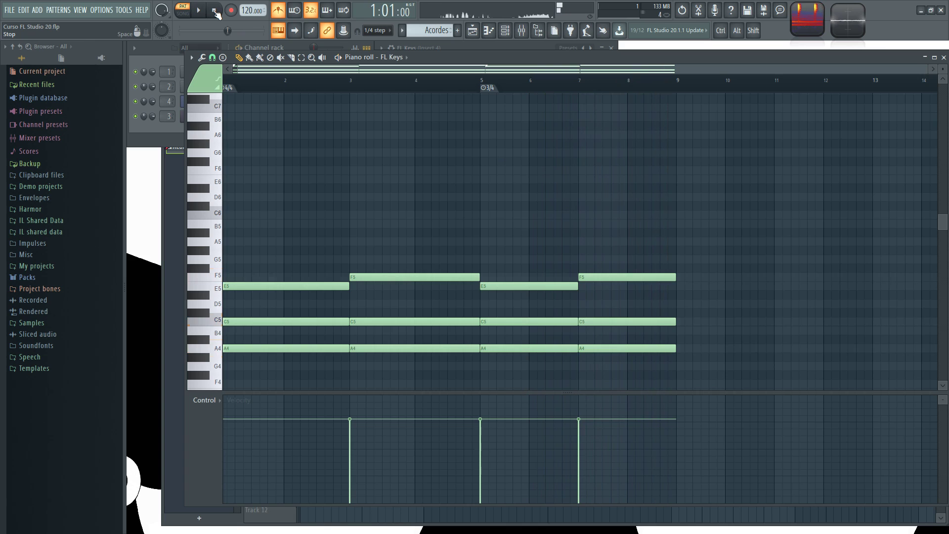
{"action": "right_click", "coordinate": [487, 88]}
{"action": "left_click", "coordinate": [677, 135]}
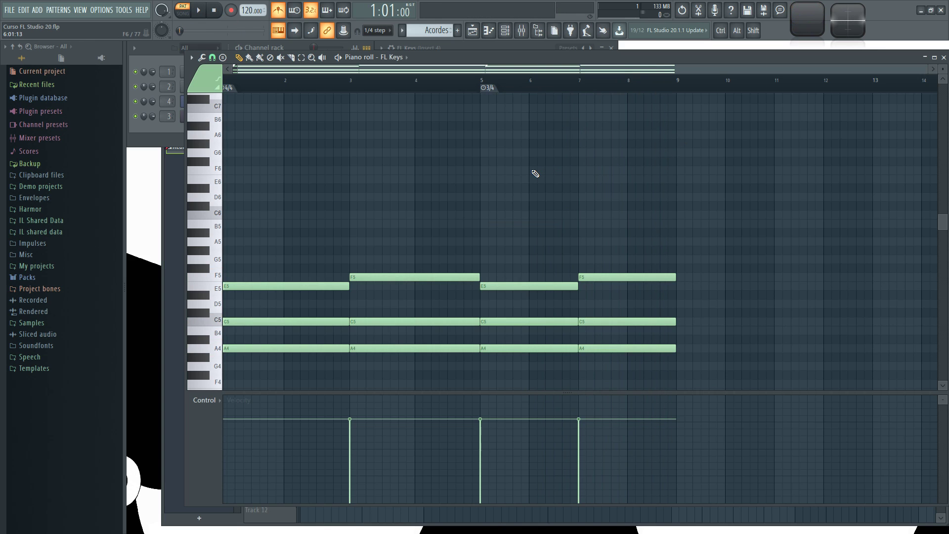
{"action": "scroll", "coordinate": [451, 156], "scroll_direction": "down", "scroll_amount": 1}
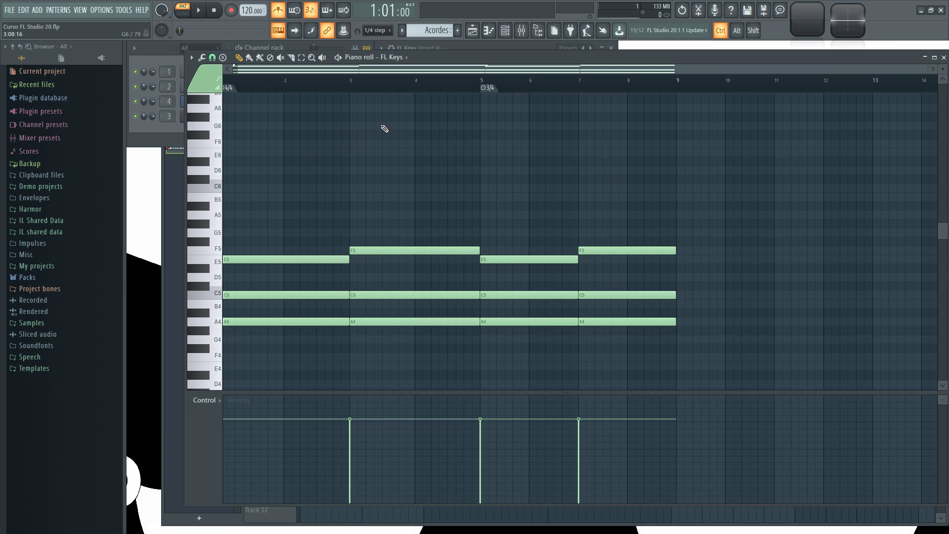
{"action": "scroll", "coordinate": [385, 128], "scroll_direction": "up", "scroll_amount": 1, "text": "ctrl"}
{"action": "scroll", "coordinate": [437, 66], "scroll_direction": "left", "scroll_amount": 1}
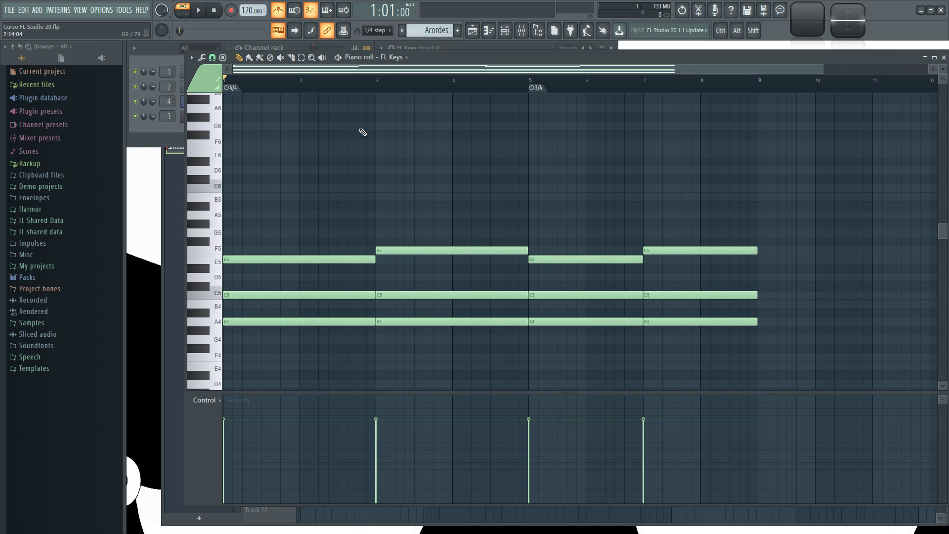
Move the playhead to bar 5 in the piano roll and change the 3/4 time signature marker there to 2/4.
{"action": "scroll", "coordinate": [645, 157], "scroll_direction": "up", "scroll_amount": 1, "text": "ctrl"}
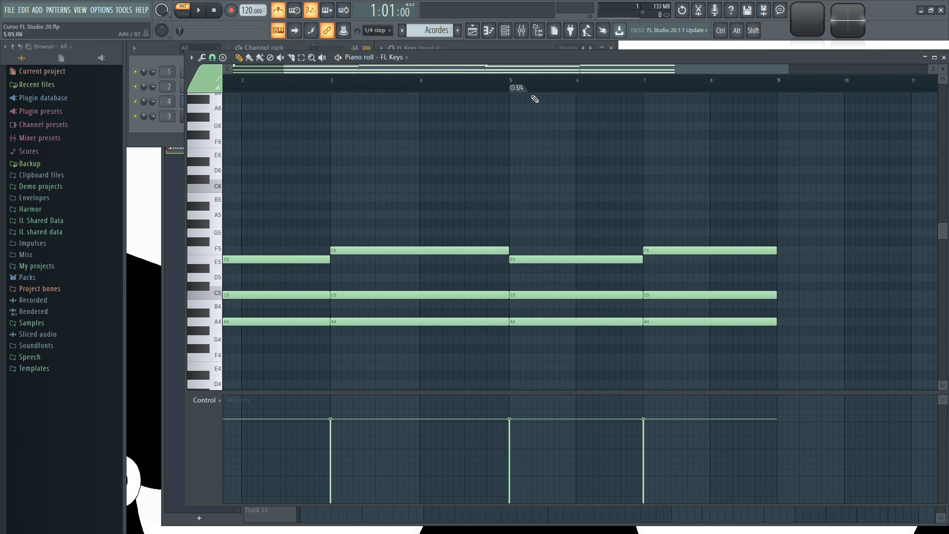
{"action": "left_click", "coordinate": [511, 83]}
{"action": "left_click_drag", "start_coordinate": [644, 161], "coordinate": [525, 163]}
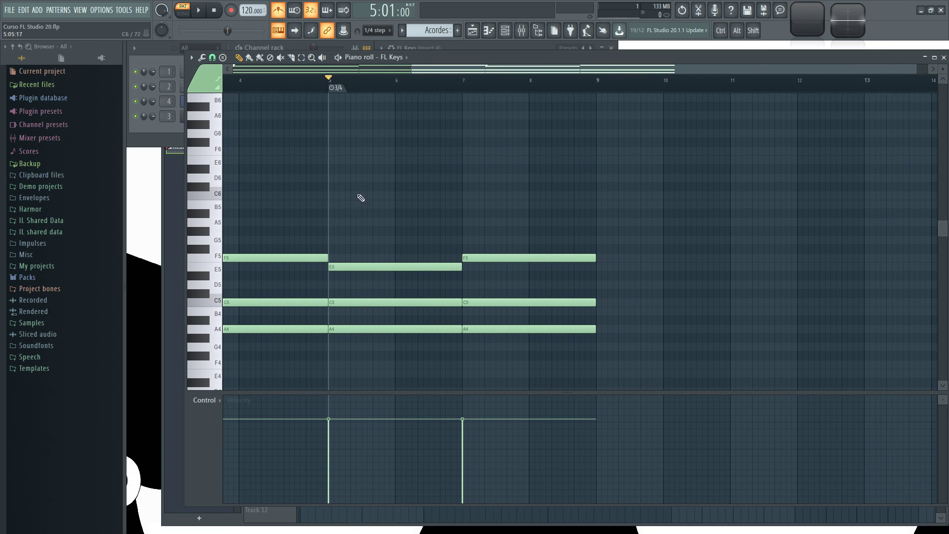
{"action": "scroll", "coordinate": [354, 207], "scroll_direction": "up", "scroll_amount": 1, "text": "ctrl"}
{"action": "scroll", "coordinate": [354, 207], "scroll_direction": "up", "scroll_amount": 1, "text": "ctrl"}
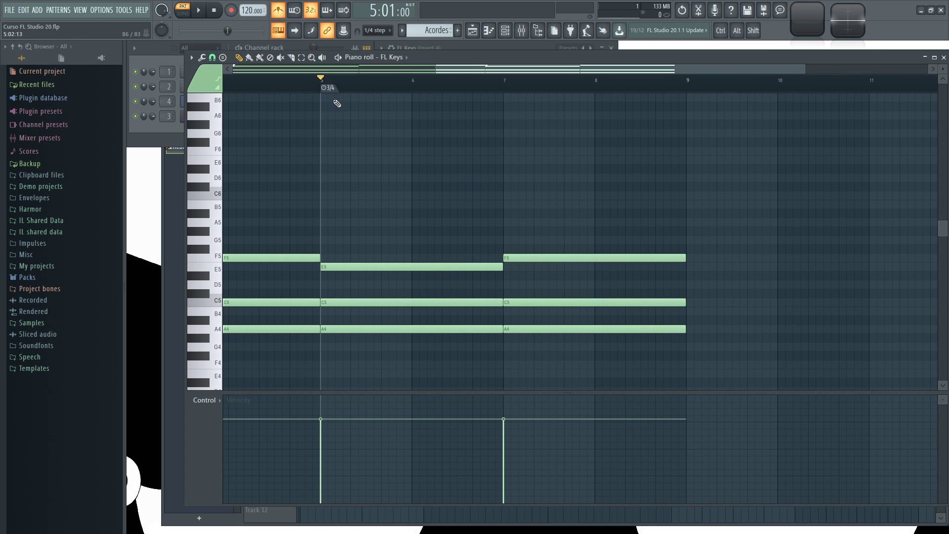
{"action": "left_click_drag", "start_coordinate": [333, 101], "coordinate": [395, 112]}
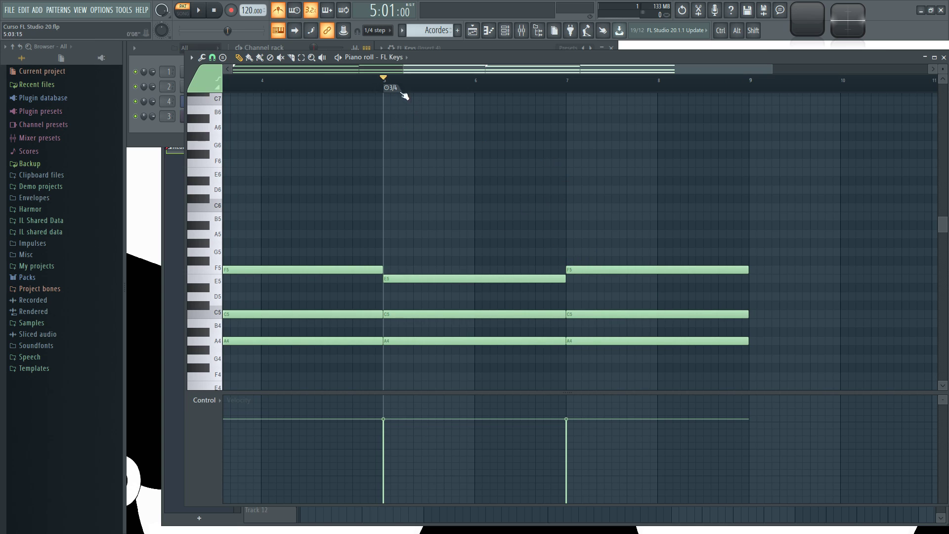
{"action": "left_click", "coordinate": [405, 95]}
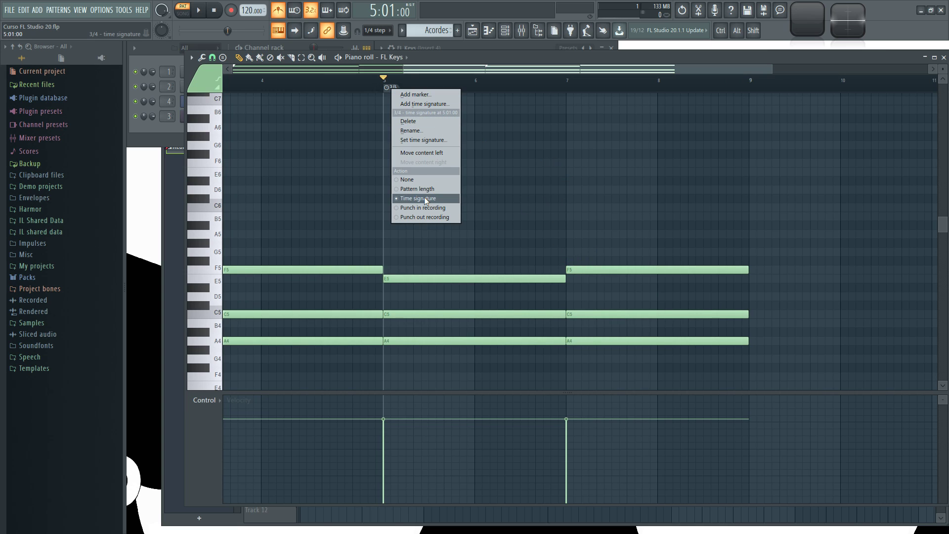
{"action": "left_click", "coordinate": [402, 141]}
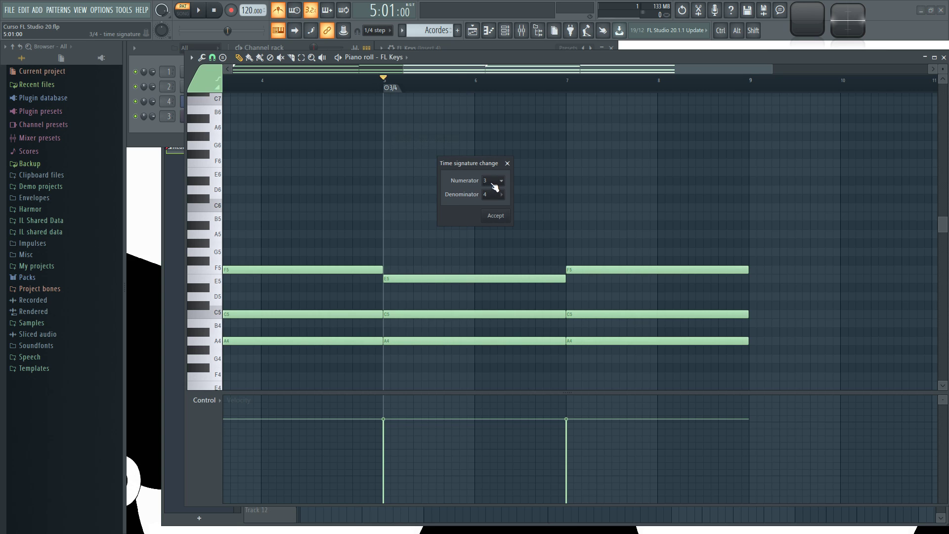
{"action": "left_click", "coordinate": [494, 182]}
{"action": "left_click", "coordinate": [493, 200]}
{"action": "left_click", "coordinate": [496, 217]}
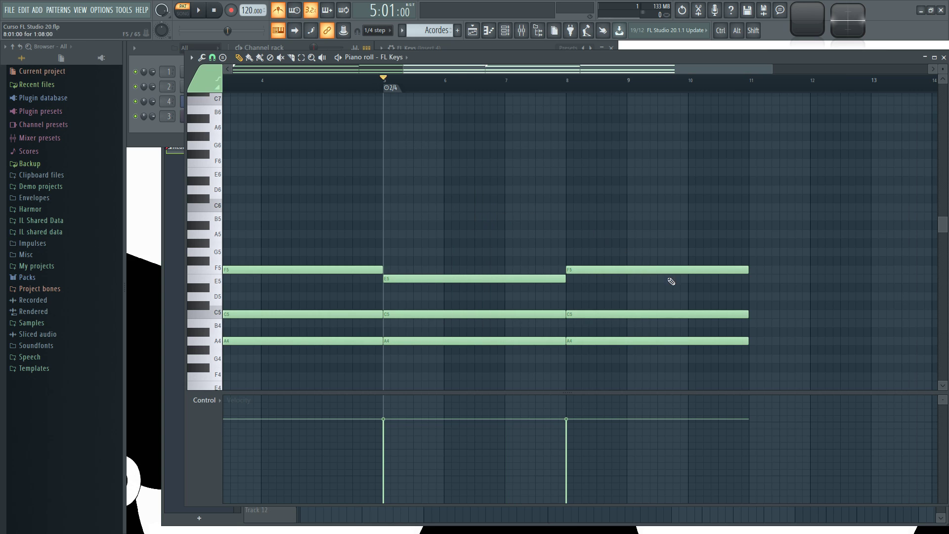
Shorten the chords after the 2/4 marker so the first spans bars 5 to 7 and the second bars 7 to 9, and deselect them.
{"action": "left_click_drag", "start_coordinate": [426, 200], "coordinate": [731, 410]}
{"action": "left_click_drag", "start_coordinate": [747, 221], "coordinate": [687, 247]}
{"action": "left_click_drag", "start_coordinate": [538, 193], "coordinate": [671, 370]}
{"action": "left_click_drag", "start_coordinate": [621, 218], "coordinate": [570, 225]}
{"action": "left_click", "coordinate": [583, 171], "text": "ctrl"}
{"action": "left_click_drag", "start_coordinate": [434, 126], "coordinate": [474, 164]}
Play the Acordes pattern through the 2/4 section, stop playback, and close the piano roll.
{"action": "key", "text": "space"}
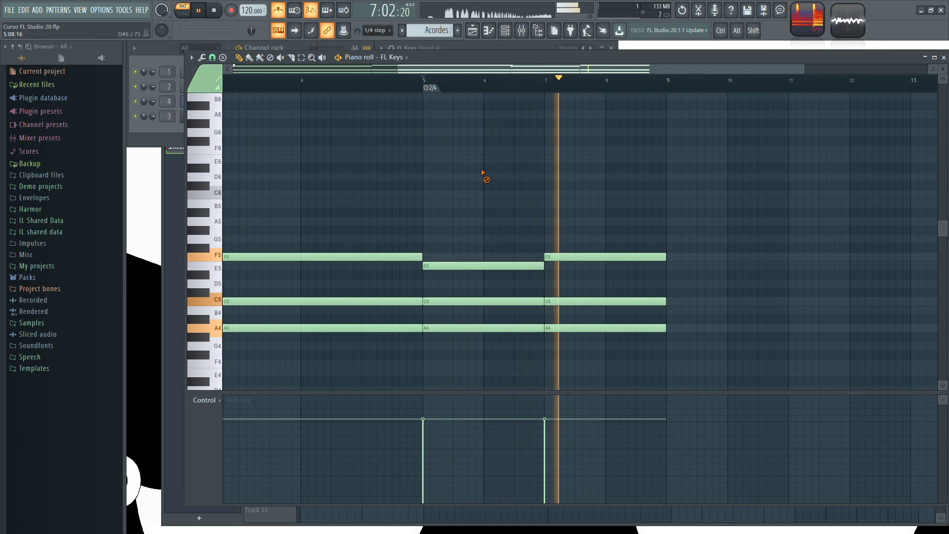
{"action": "scroll", "coordinate": [483, 173], "scroll_direction": "down", "scroll_amount": 2, "text": "ctrl"}
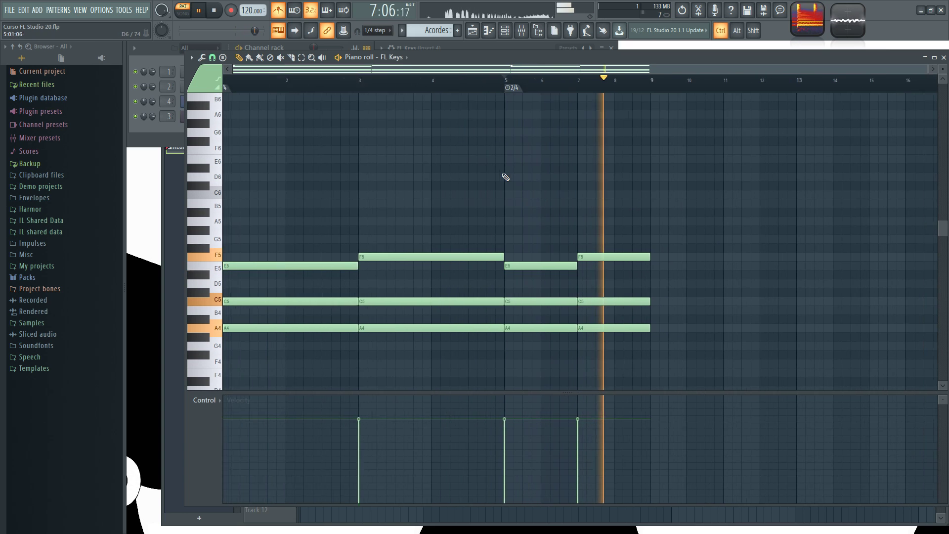
{"action": "left_click", "coordinate": [216, 13]}
{"action": "scroll", "coordinate": [474, 176], "scroll_direction": "up", "scroll_amount": 1, "text": "ctrl"}
{"action": "scroll", "coordinate": [533, 163], "scroll_direction": "down", "scroll_amount": 1, "text": "ctrl"}
{"action": "left_click", "coordinate": [943, 58]}
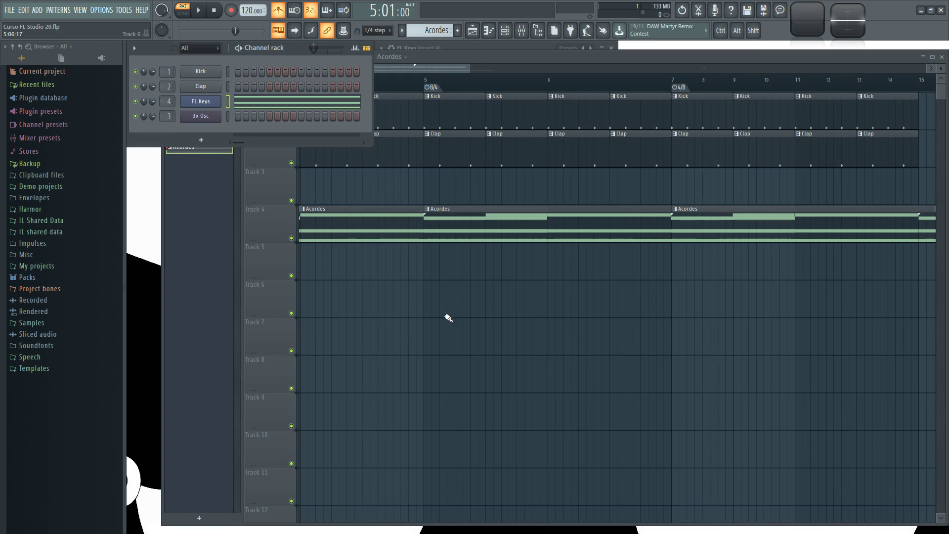
Move the second Acordes clip in the playlist down to Track 5 and the third one down to Track 6.
{"action": "right_click", "coordinate": [449, 317]}
{"action": "scroll", "coordinate": [482, 298], "scroll_direction": "down", "scroll_amount": 1, "text": "ctrl"}
{"action": "left_click_drag", "start_coordinate": [483, 231], "coordinate": [483, 273]}
{"action": "left_click_drag", "start_coordinate": [615, 236], "coordinate": [618, 311]}
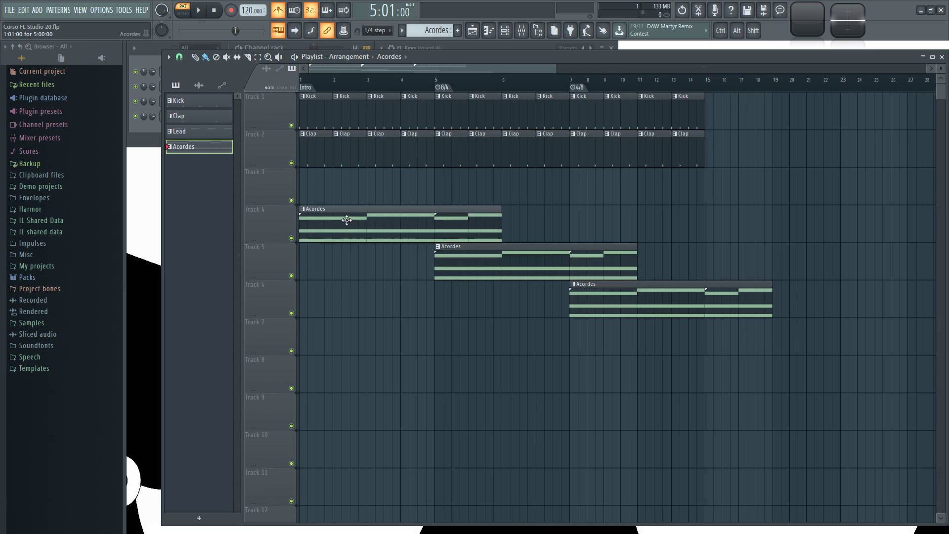
Change the 4/8 time signature marker at bar 7 of the playlist to 2/8.
{"action": "scroll", "coordinate": [564, 205], "scroll_direction": "down", "scroll_amount": 1, "text": "ctrl"}
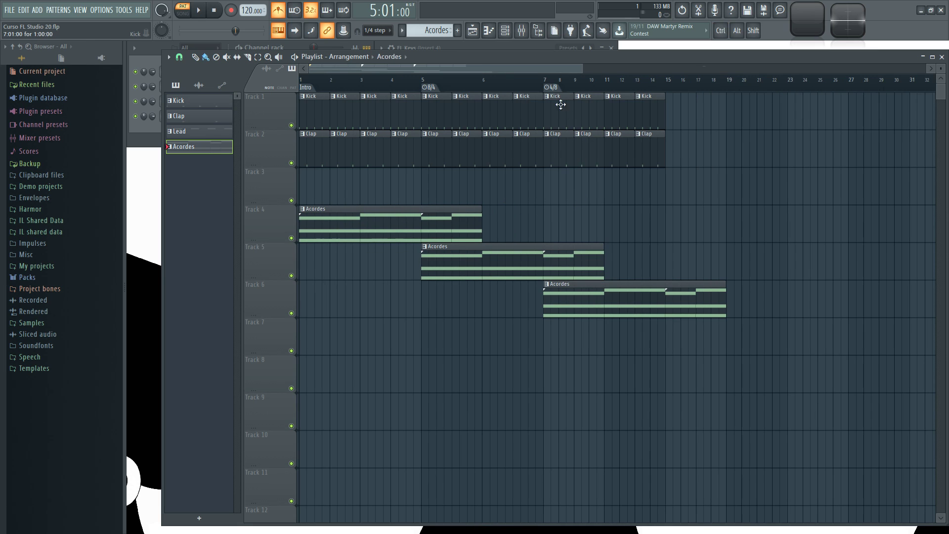
{"action": "right_click", "coordinate": [553, 87]}
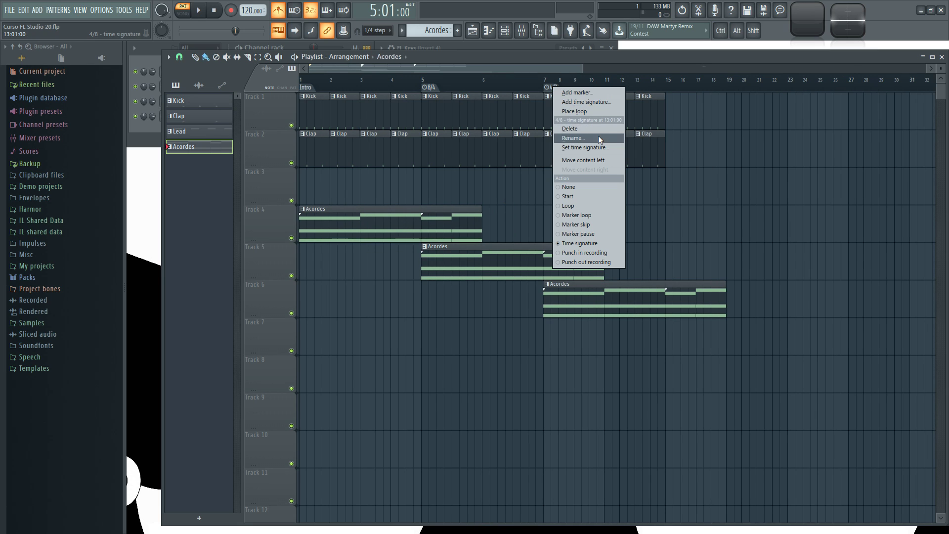
{"action": "left_click", "coordinate": [588, 147]}
{"action": "left_click", "coordinate": [495, 182]}
{"action": "left_click", "coordinate": [496, 200]}
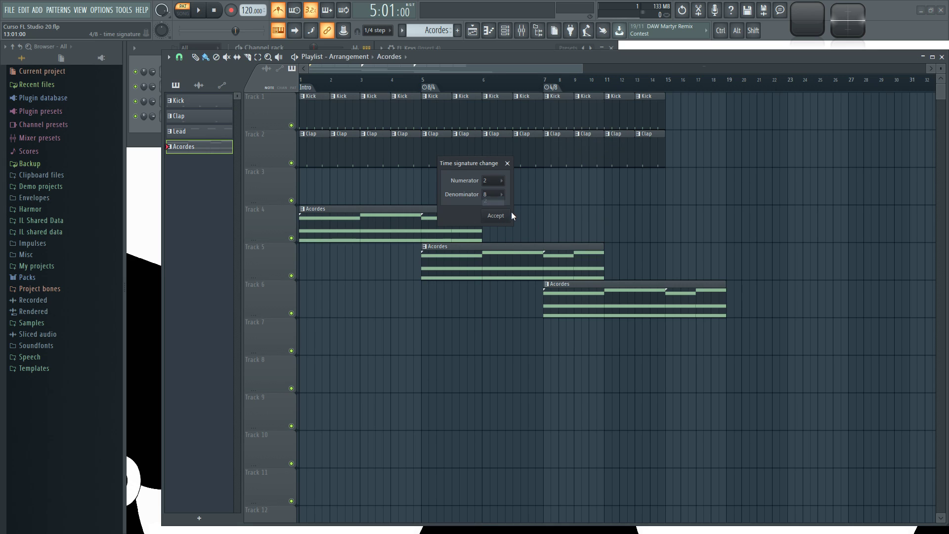
{"action": "left_click", "coordinate": [495, 217]}
Arrange the two later Acordes clips on Track 5 to start at bars 6 and 15, and play the song from bar 5 into the 2/8 section.
{"action": "left_click_drag", "start_coordinate": [606, 300], "coordinate": [618, 253]}
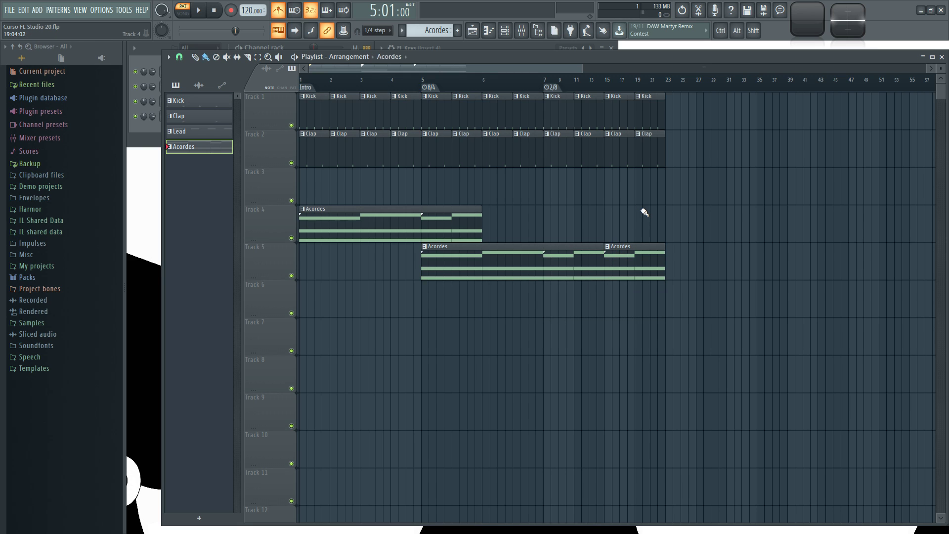
{"action": "left_click", "coordinate": [433, 84]}
{"action": "key", "text": "space"}
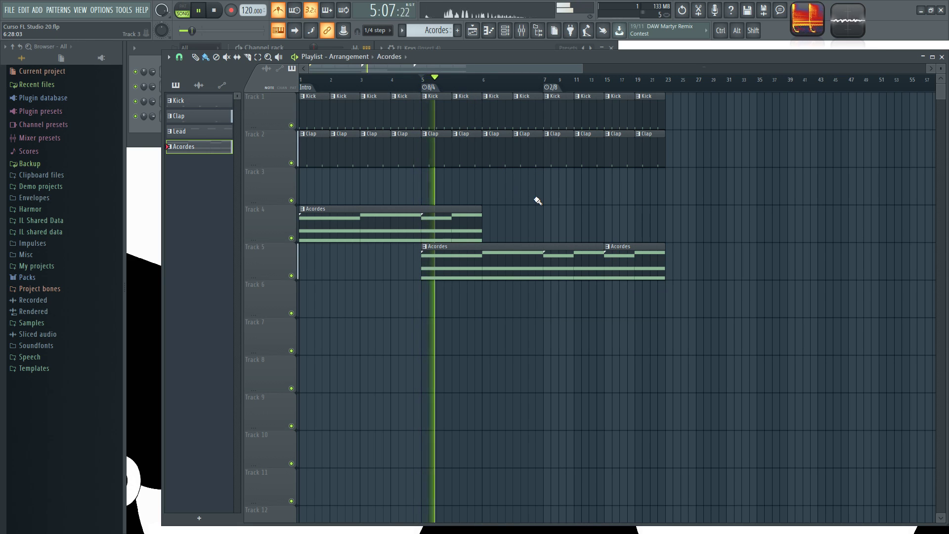
{"action": "left_click_drag", "start_coordinate": [418, 259], "coordinate": [480, 259]}
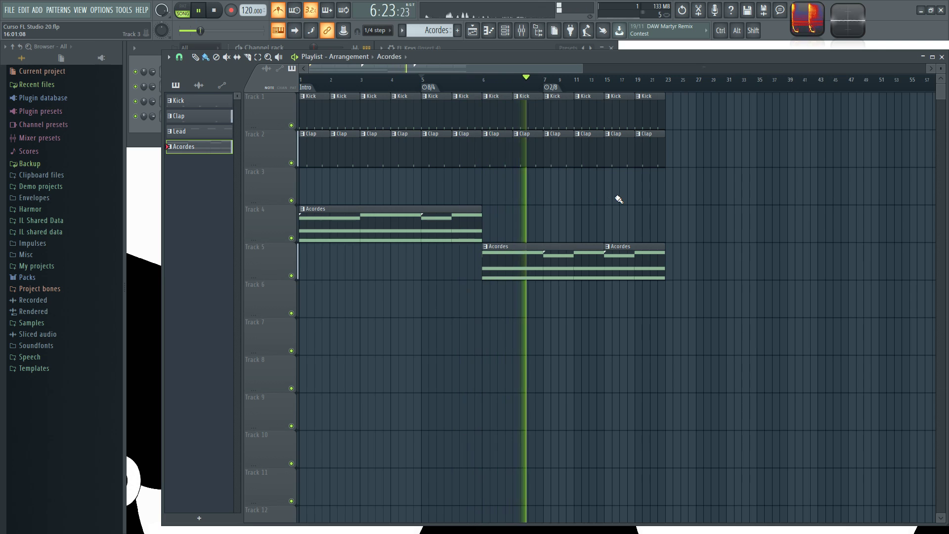
{"action": "scroll", "coordinate": [523, 213], "scroll_direction": "up", "scroll_amount": 3}
{"action": "scroll", "coordinate": [526, 214], "scroll_direction": "up", "scroll_amount": 1}
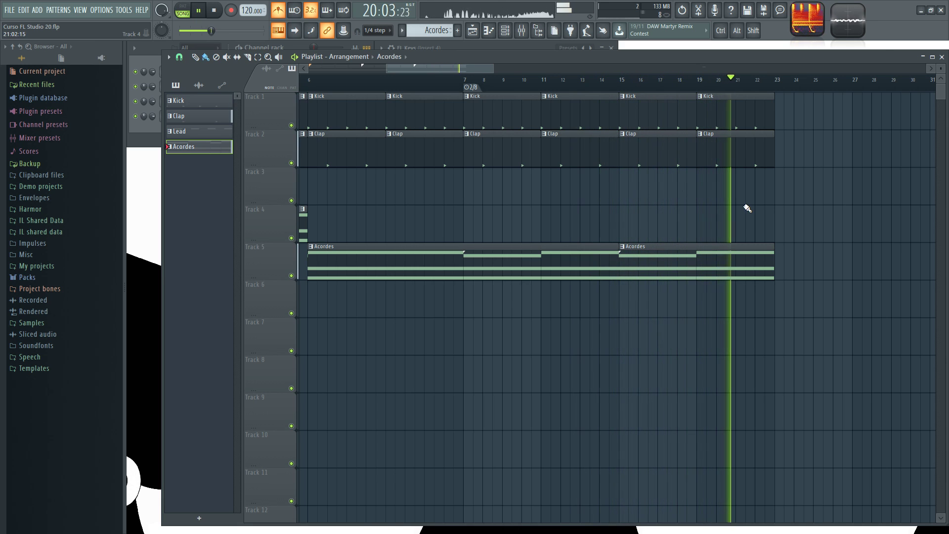
{"action": "key", "text": "space"}
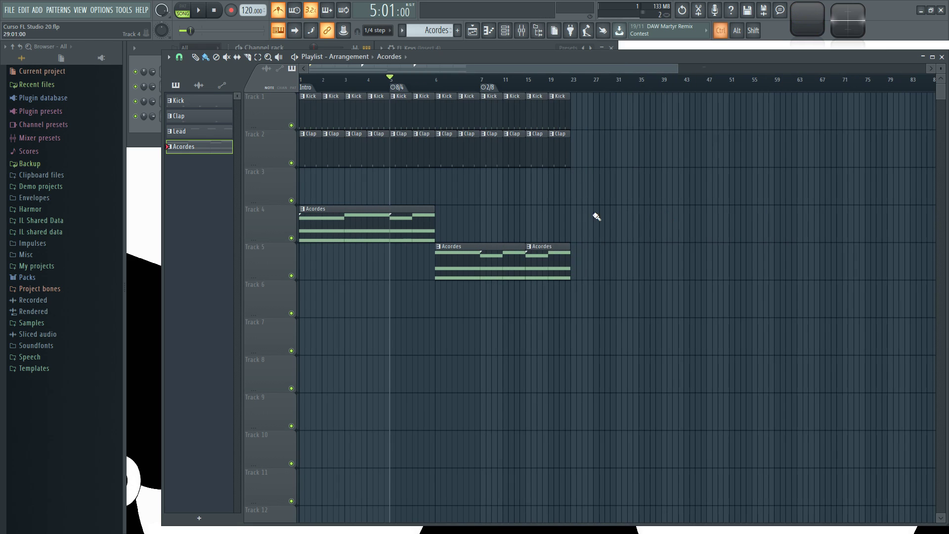
Try to move the 2/8 time signature marker past bar 7 in the playlist, and undo the move.
{"action": "scroll", "coordinate": [596, 217], "scroll_direction": "up", "scroll_amount": 4, "text": "ctrl"}
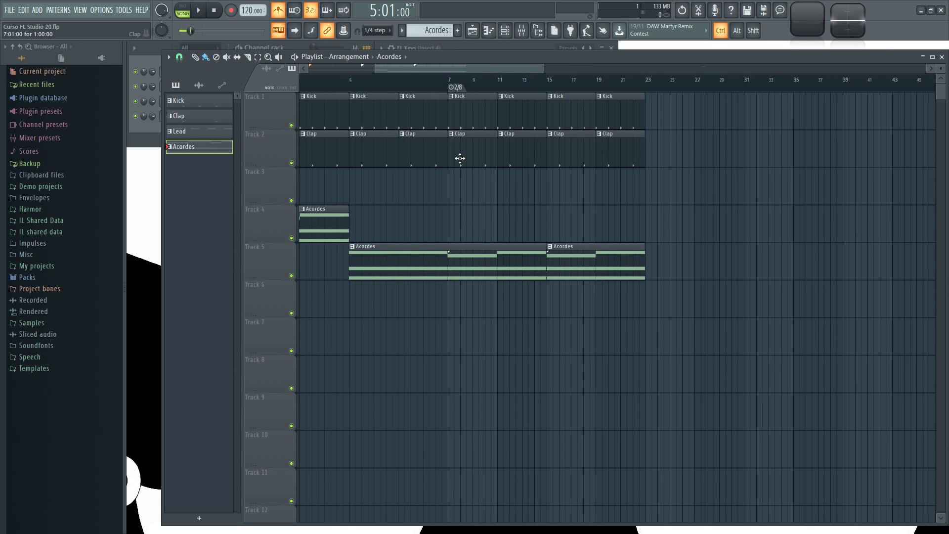
{"action": "mouse_move", "coordinate": [451, 86]}
{"action": "left_mouse_down"}
{"action": "mouse_move", "coordinate": [523, 87]}
{"action": "mouse_move", "coordinate": [482, 87]}
{"action": "left_mouse_up"}
{"action": "key", "text": "ctrl+z"}
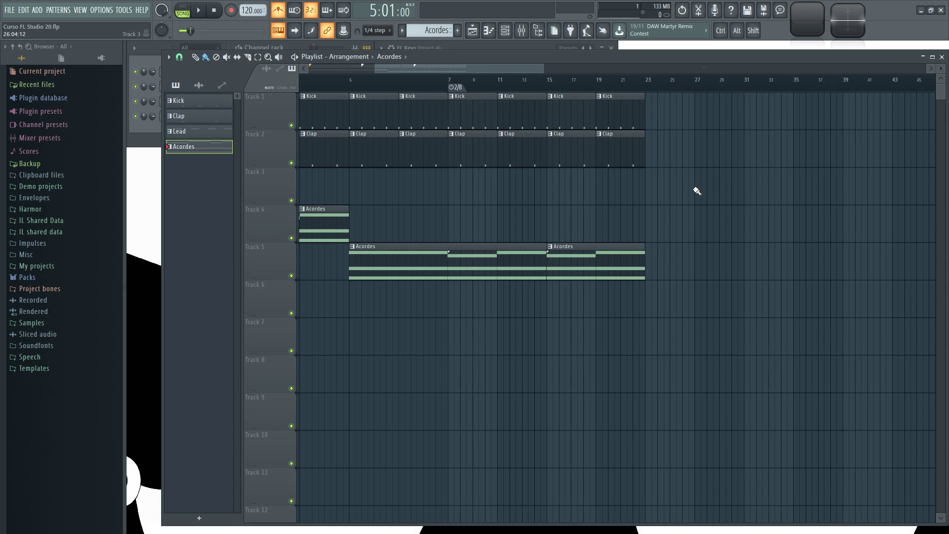
Delete both Acordes clips on Track 5.
{"action": "scroll", "coordinate": [424, 195], "scroll_direction": "up", "scroll_amount": 2}
{"action": "scroll", "coordinate": [515, 232], "scroll_direction": "up", "scroll_amount": 3}
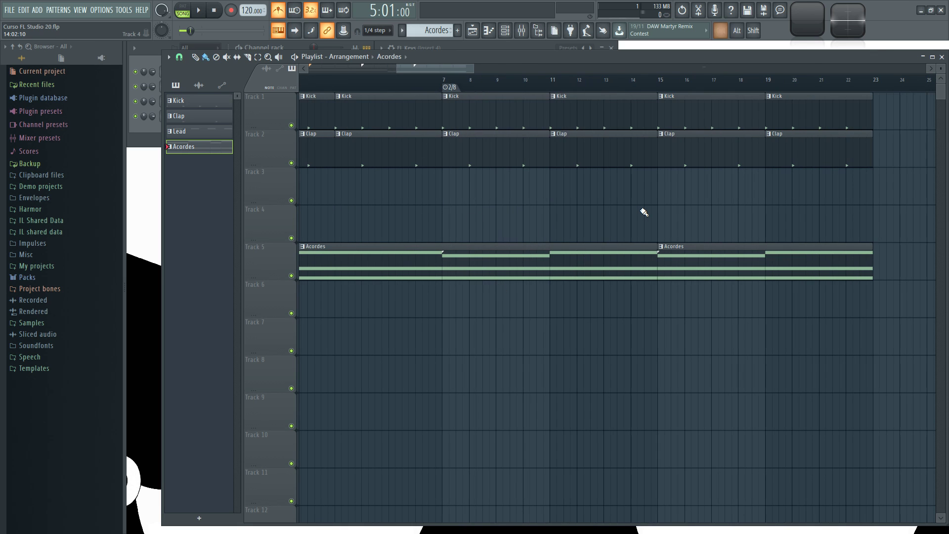
{"action": "scroll", "coordinate": [612, 212], "scroll_direction": "down", "scroll_amount": 3}
{"action": "right_click", "coordinate": [524, 258]}
{"action": "right_click", "coordinate": [681, 258]}
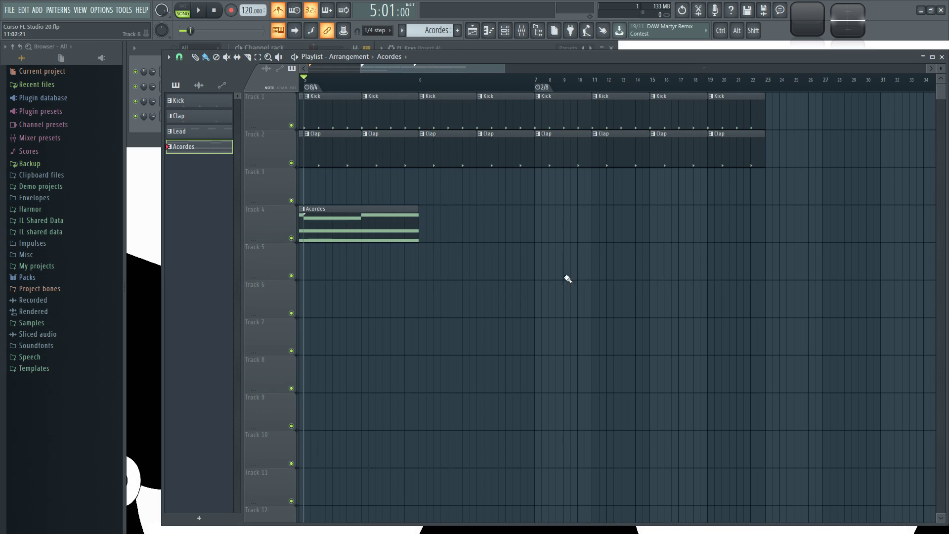
Change the 2/8 time signature marker at bar 7 of the playlist to 3/4.
{"action": "right_click", "coordinate": [541, 87]}
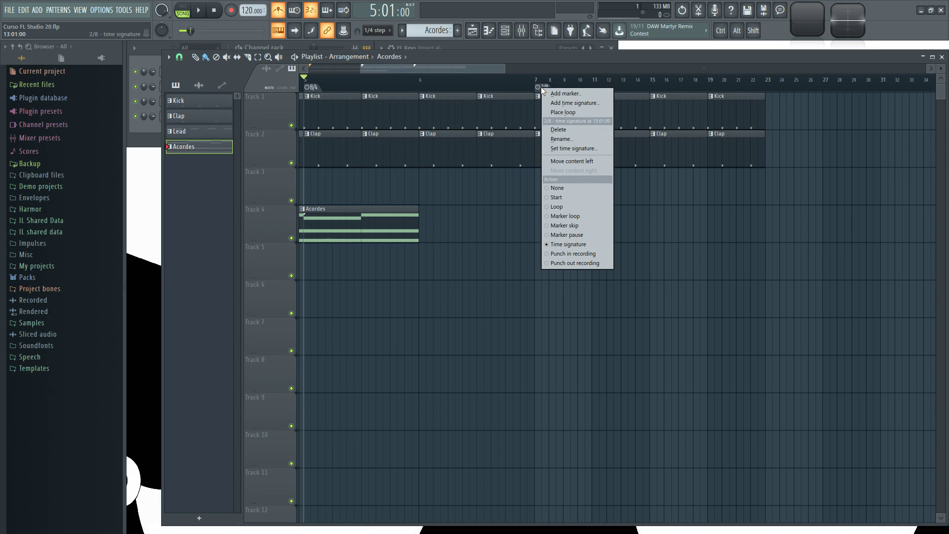
{"action": "left_click", "coordinate": [574, 148]}
{"action": "left_click", "coordinate": [500, 182]}
{"action": "left_click", "coordinate": [494, 210]}
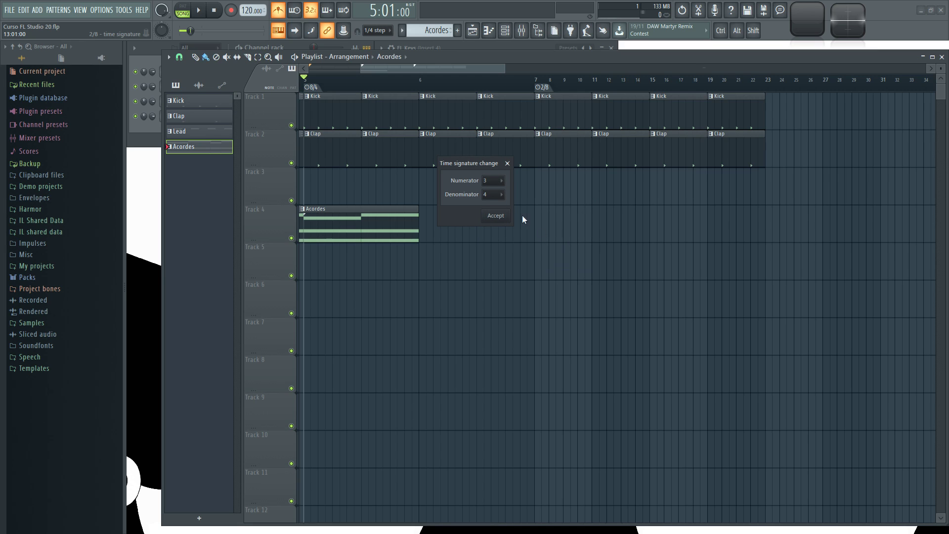
{"action": "left_click", "coordinate": [495, 217]}
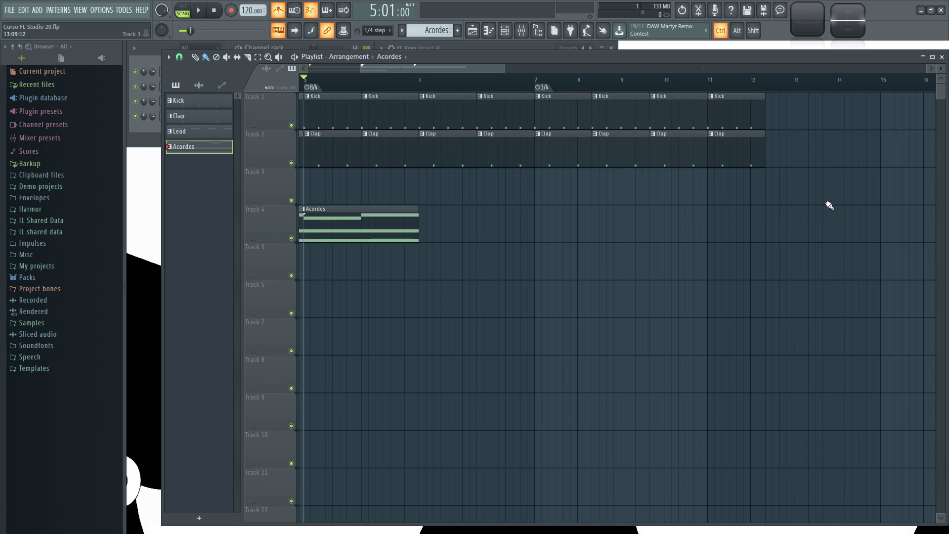
Add Kick clips on Track 1 up to bar 15, try to extend the Clap clips on Track 2 likewise, and undo the Clap changes.
{"action": "scroll", "coordinate": [705, 191], "scroll_direction": "down", "scroll_amount": 3}
{"action": "left_click", "coordinate": [652, 114]}
{"action": "left_click", "coordinate": [674, 111]}
{"action": "left_click", "coordinate": [719, 111]}
{"action": "left_click", "coordinate": [664, 145]}
{"action": "left_click_drag", "start_coordinate": [673, 147], "coordinate": [722, 144]}
{"action": "key", "text": "ctrl+z"}
{"action": "key", "text": "ctrl+z"}
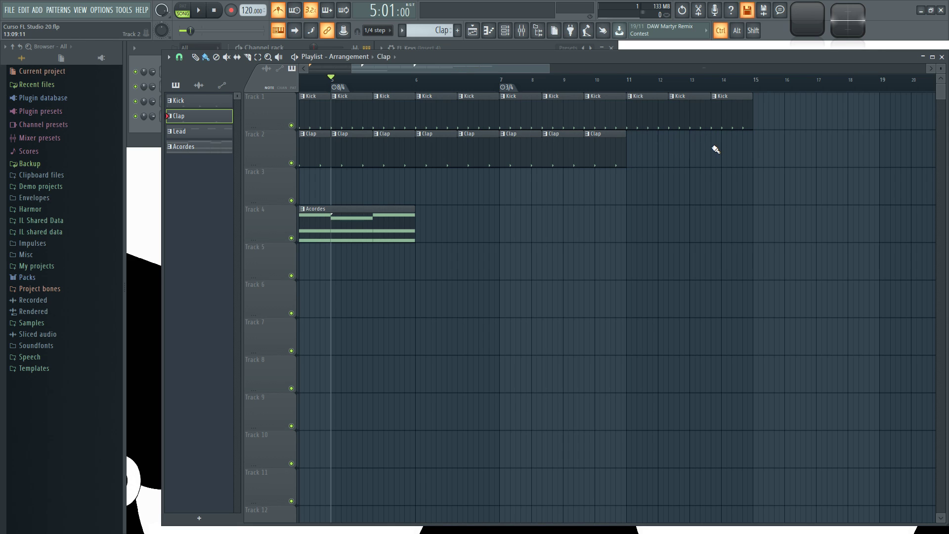
Delete the Clap and Kick clips that follow the 3/4 marker at bar 7.
{"action": "scroll", "coordinate": [716, 150], "scroll_direction": "up", "scroll_amount": 2}
{"action": "left_click_drag", "start_coordinate": [584, 158], "coordinate": [455, 151]}
{"action": "left_click_drag", "start_coordinate": [539, 125], "coordinate": [768, 127]}
Place a Kick clip trimmed to one 3/4 bar at bar 7 on Track 1 and repeat it up to bar 15.
{"action": "left_click_drag", "start_coordinate": [481, 106], "coordinate": [477, 118]}
{"action": "left_click", "coordinate": [457, 110]}
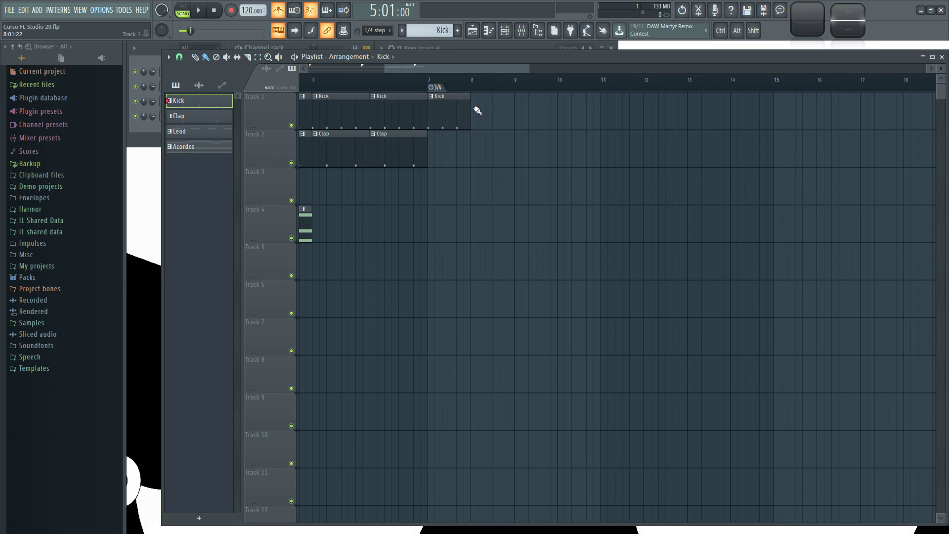
{"action": "left_click_drag", "start_coordinate": [477, 107], "coordinate": [762, 123]}
Place one-beat Clap clips on the second and third beats of bar 7 on Track 2, and repeat them in every bar up to bar 15.
{"action": "left_click", "coordinate": [394, 146]}
{"action": "left_click", "coordinate": [461, 148]}
{"action": "left_click_drag", "start_coordinate": [483, 141], "coordinate": [448, 155]}
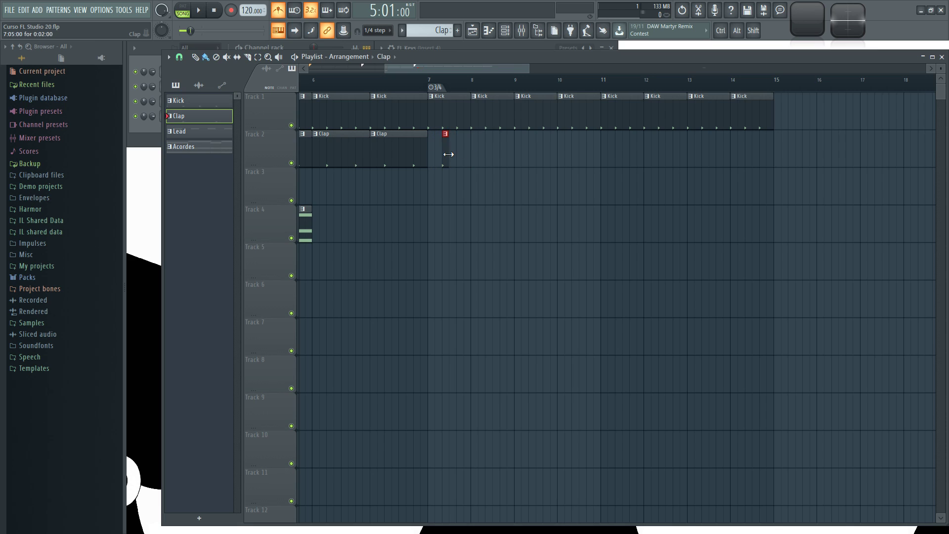
{"action": "double_click", "coordinate": [447, 152]}
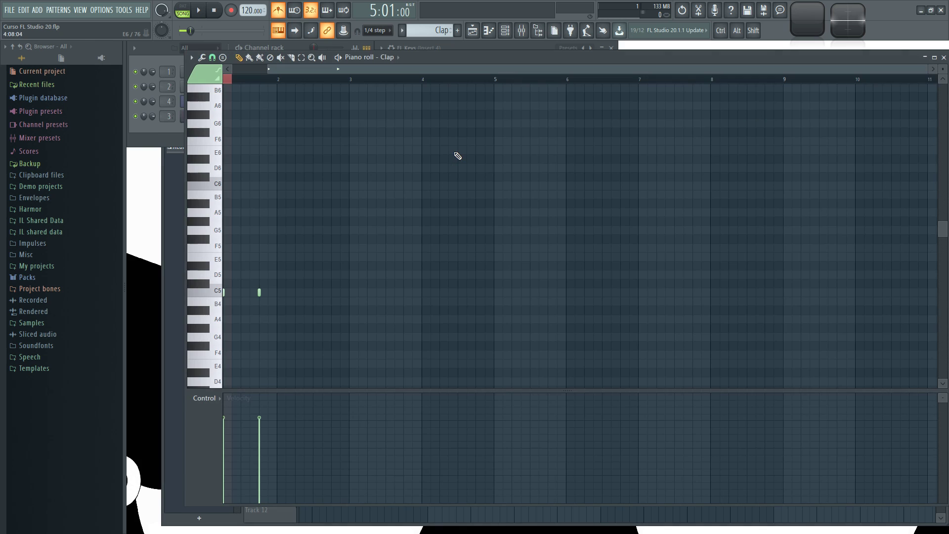
{"action": "left_click", "coordinate": [944, 57]}
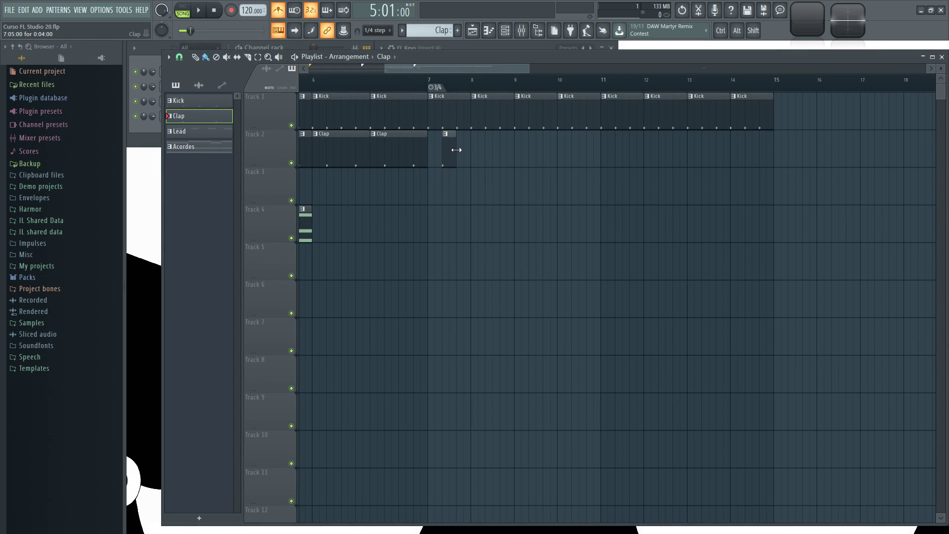
{"action": "left_click", "coordinate": [463, 152]}
{"action": "left_click_drag", "start_coordinate": [489, 147], "coordinate": [749, 145]}
Play the song from bar 7 to hear the Kick and Clap in the 3/4 section.
{"action": "left_click", "coordinate": [429, 86]}
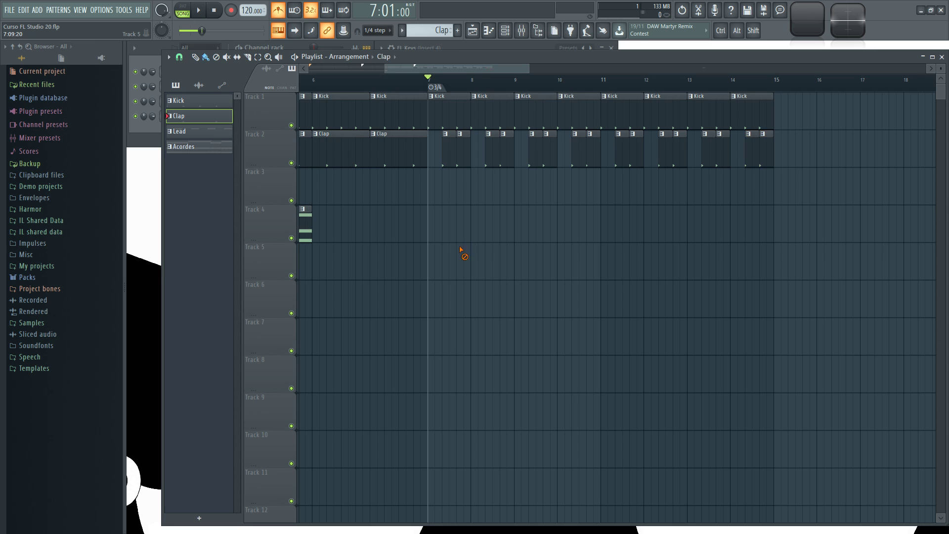
{"action": "key", "text": "space"}
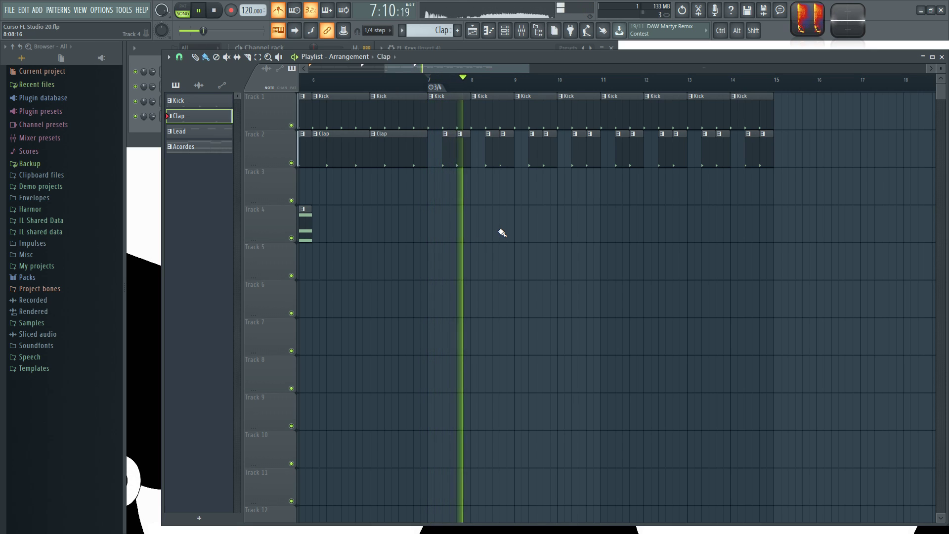
{"action": "left_click", "coordinate": [280, 11]}
{"action": "scroll", "coordinate": [377, 243], "scroll_direction": "down", "scroll_amount": 3}
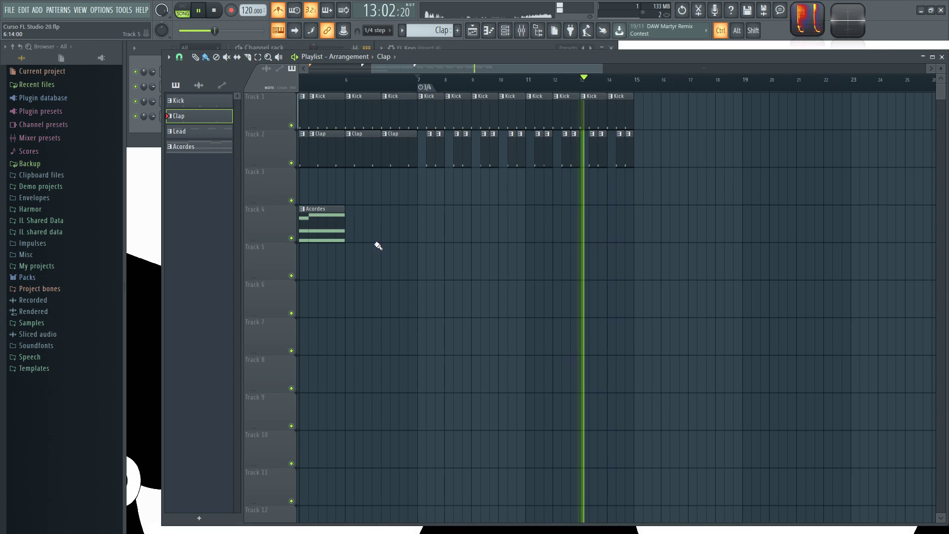
Stop playback and add an Acordes clip at bar 7 on Track 4, extended about one beat past bar 15.
{"action": "left_click", "coordinate": [308, 216]}
{"action": "key", "text": "space"}
{"action": "left_click", "coordinate": [417, 216]}
{"action": "mouse_move", "coordinate": [634, 208]}
{"action": "left_mouse_down"}
{"action": "mouse_move", "coordinate": [755, 208]}
{"action": "mouse_move", "coordinate": [643, 208]}
{"action": "left_mouse_up"}
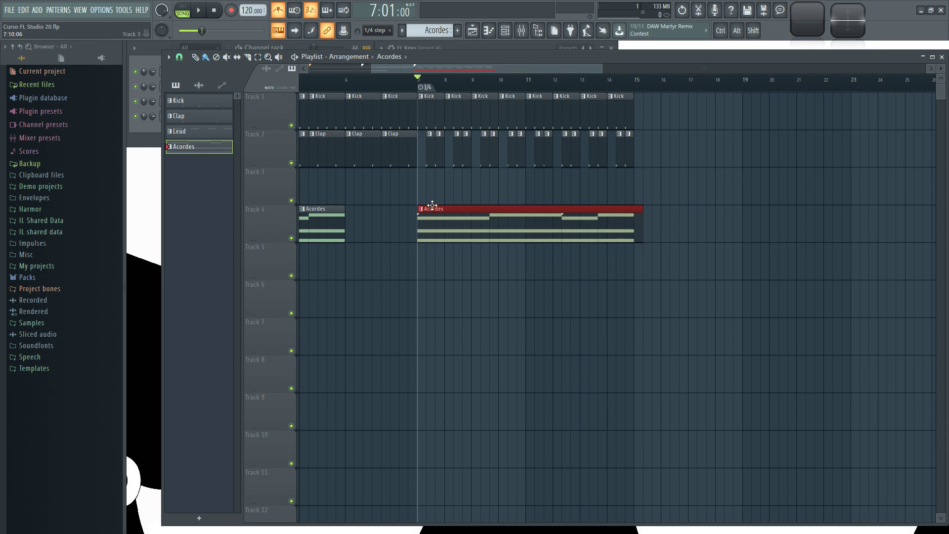
Trim the bar 7 Acordes clip to the pattern's last section, and set the pattern's bar 5 time signature to 3/4 in the piano roll.
{"action": "left_click_drag", "start_coordinate": [418, 215], "coordinate": [454, 220]}
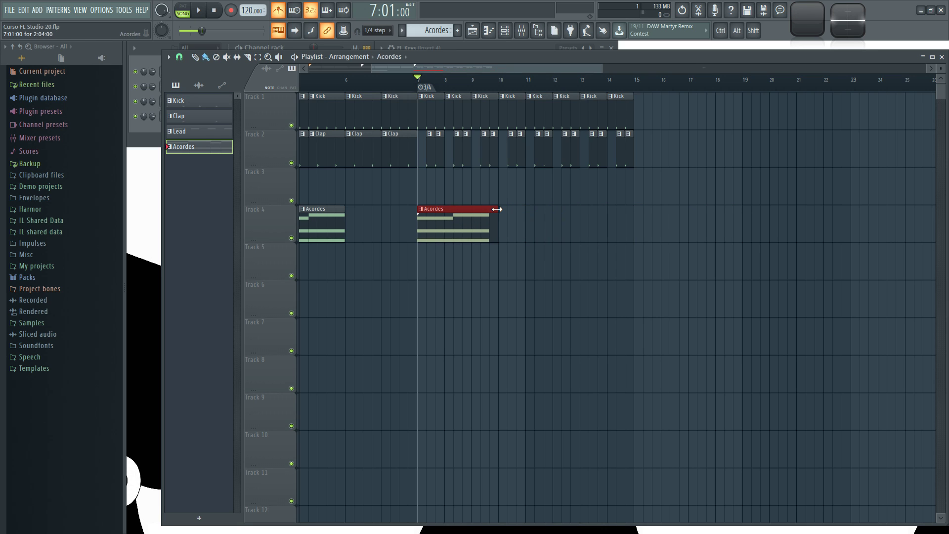
{"action": "double_click", "coordinate": [470, 219]}
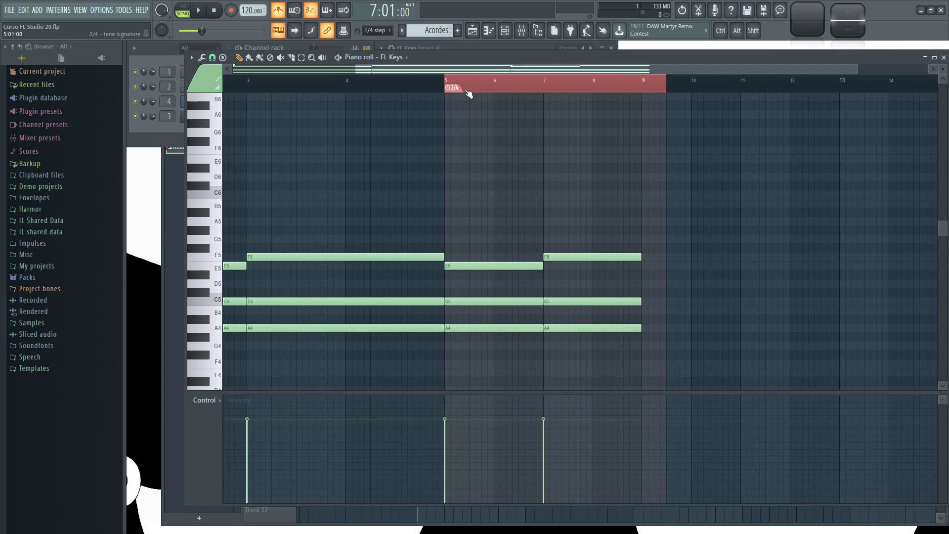
{"action": "right_click", "coordinate": [452, 89]}
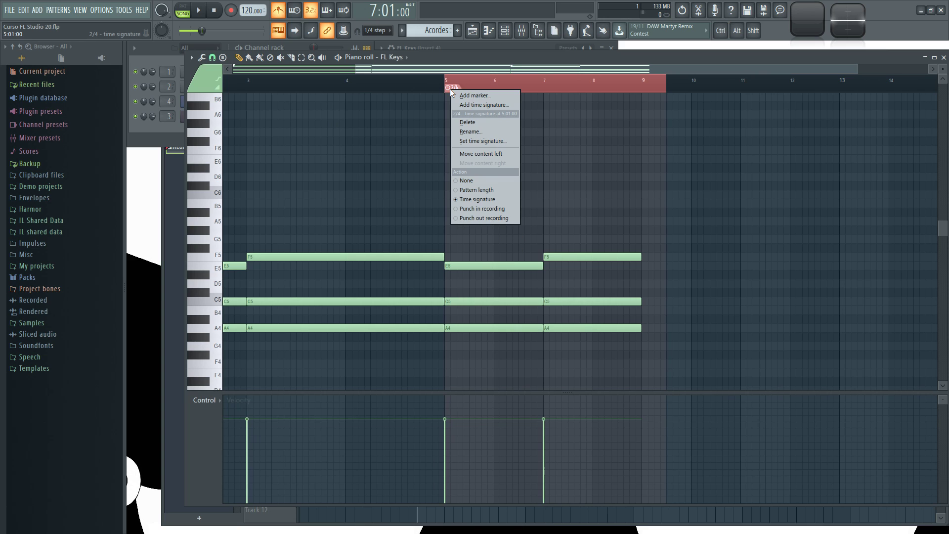
{"action": "left_click", "coordinate": [481, 139]}
{"action": "left_click", "coordinate": [490, 180]}
{"action": "left_click", "coordinate": [490, 208]}
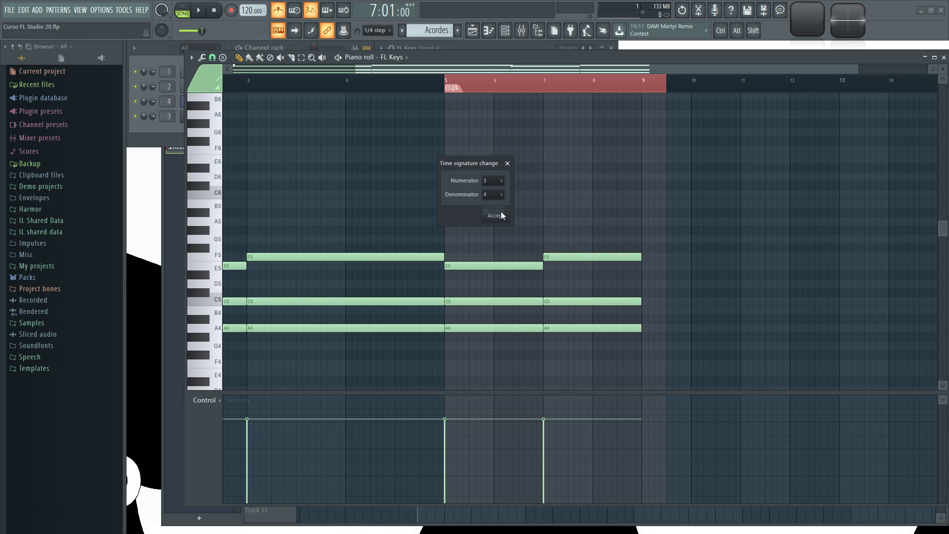
{"action": "left_click", "coordinate": [496, 215]}
Select the chord notes from bar 5 on, stretch them to end at bar 9, and close the piano roll.
{"action": "left_click_drag", "start_coordinate": [622, 198], "coordinate": [580, 193]}
{"action": "left_click_drag", "start_coordinate": [472, 204], "coordinate": [577, 372]}
{"action": "scroll", "coordinate": [596, 256], "scroll_direction": "up", "scroll_amount": 2}
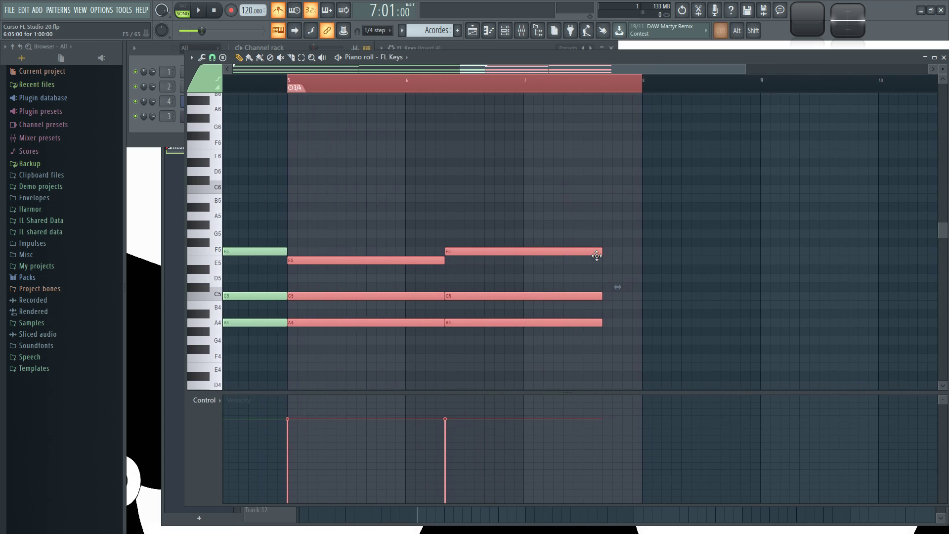
{"action": "left_click_drag", "start_coordinate": [602, 250], "coordinate": [775, 303]}
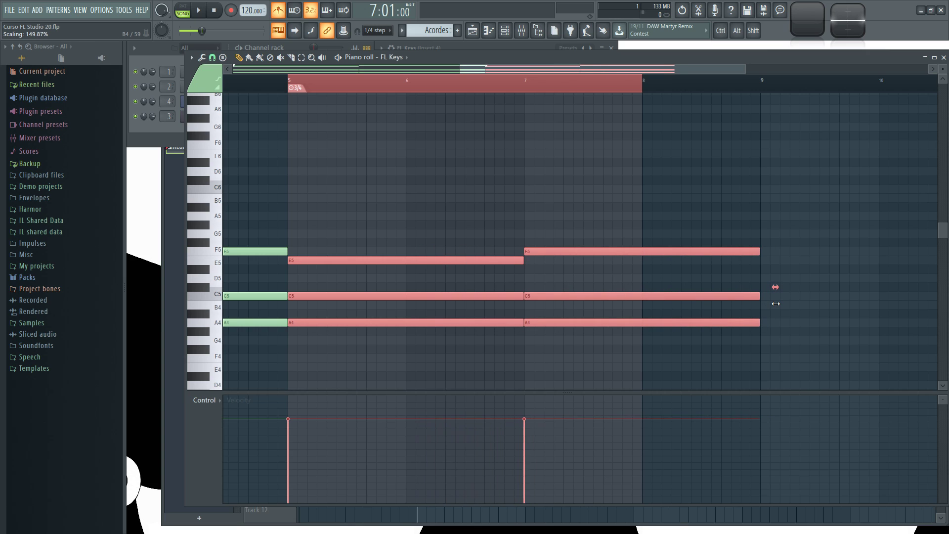
{"action": "key", "text": "ctrl"}
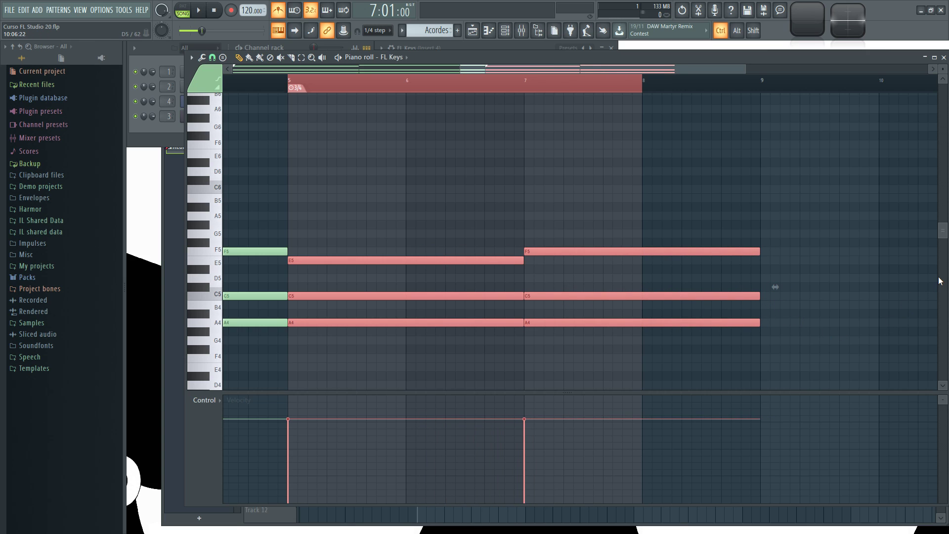
{"action": "left_click", "coordinate": [943, 58]}
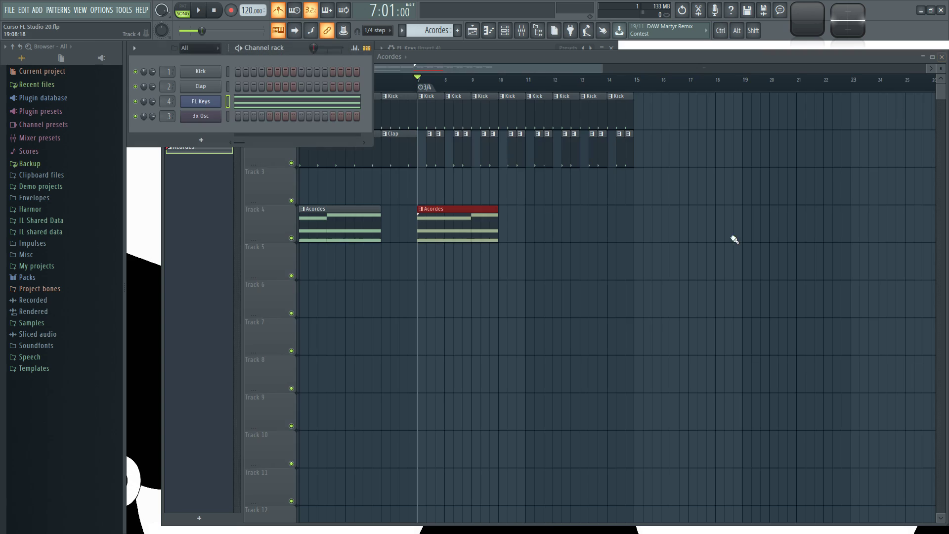
Extend the Acordes clip at bar 7 to end at bar 11, and repeat it from bar 11 up to bar 15.
{"action": "left_click", "coordinate": [497, 238]}
{"action": "left_click_drag", "start_coordinate": [495, 211], "coordinate": [533, 220]}
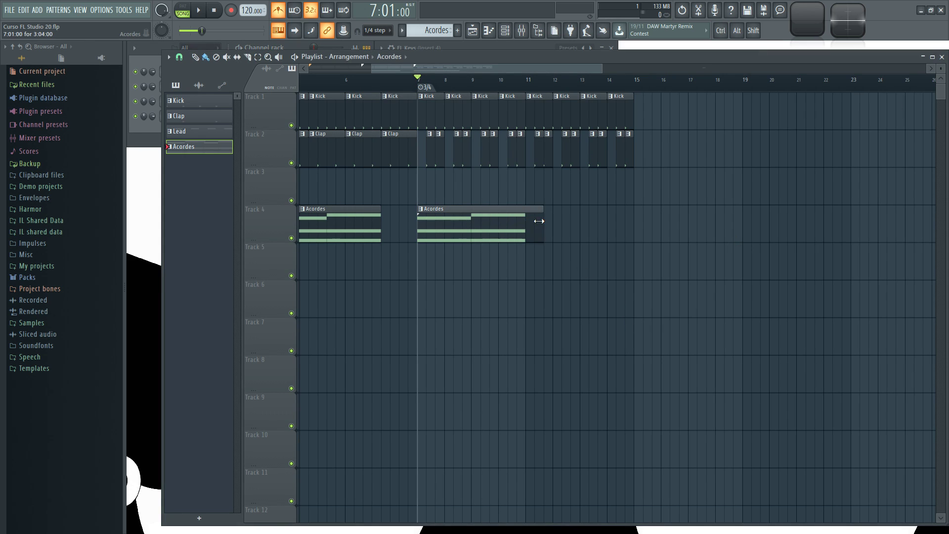
{"action": "left_click", "coordinate": [532, 226]}
Play the song from bar 7 to hear the chords in 3/4, and look over the whole arrangement.
{"action": "key", "text": "space"}
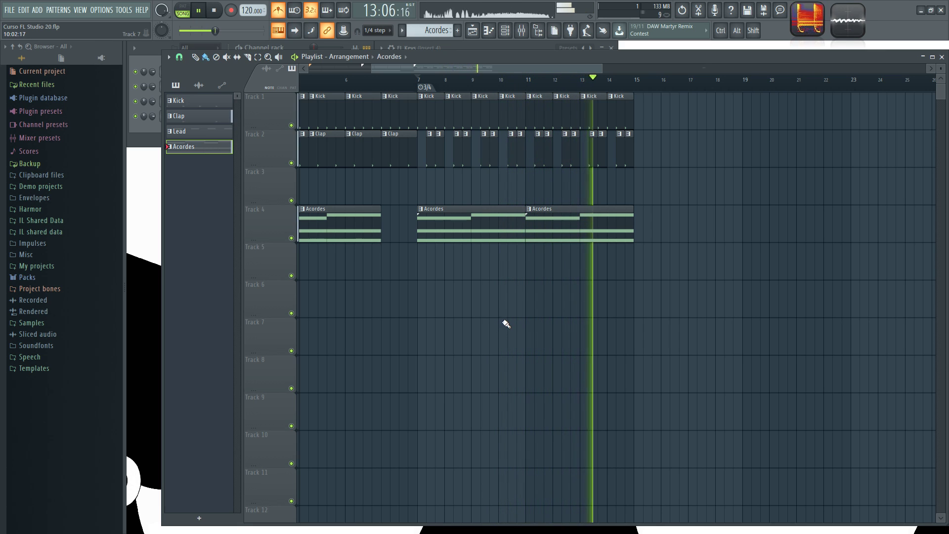
{"action": "key", "text": "space"}
{"action": "scroll", "coordinate": [506, 322], "scroll_direction": "down", "scroll_amount": 4}
{"action": "scroll", "coordinate": [420, 84], "scroll_direction": "up", "scroll_amount": 3}
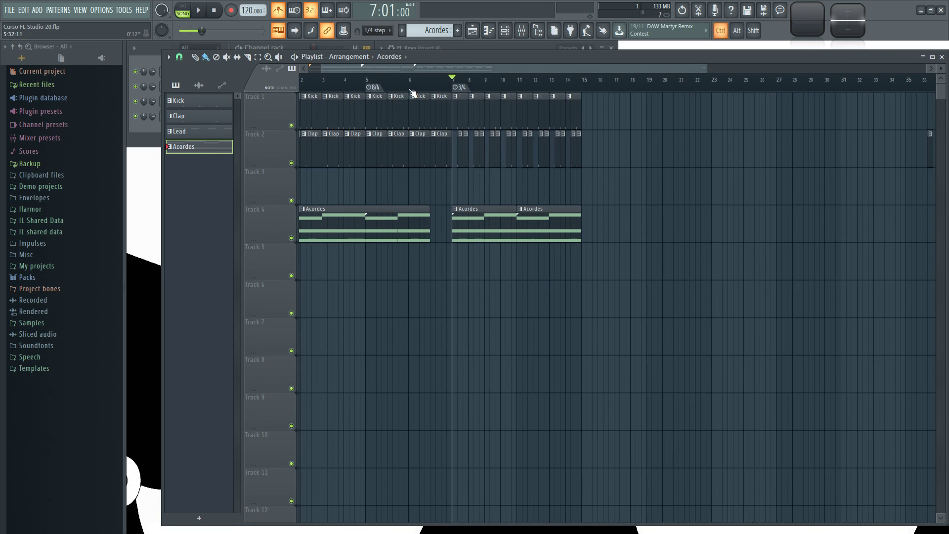
{"action": "scroll", "coordinate": [726, 166], "scroll_direction": "up", "scroll_amount": 2}
{"action": "left_click_drag", "start_coordinate": [723, 175], "coordinate": [568, 196]}
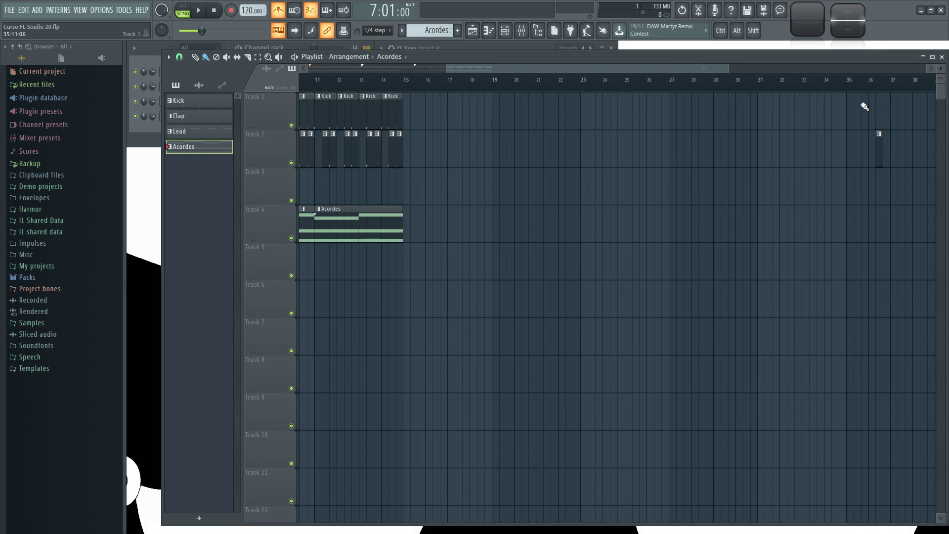
{"action": "mouse_move", "coordinate": [610, 69]}
{"action": "left_mouse_down"}
{"action": "mouse_move", "coordinate": [423, 78]}
{"action": "mouse_move", "coordinate": [374, 67]}
{"action": "mouse_move", "coordinate": [361, 84]}
{"action": "left_mouse_up"}
{"action": "scroll", "coordinate": [336, 189], "scroll_direction": "up", "scroll_amount": 2}
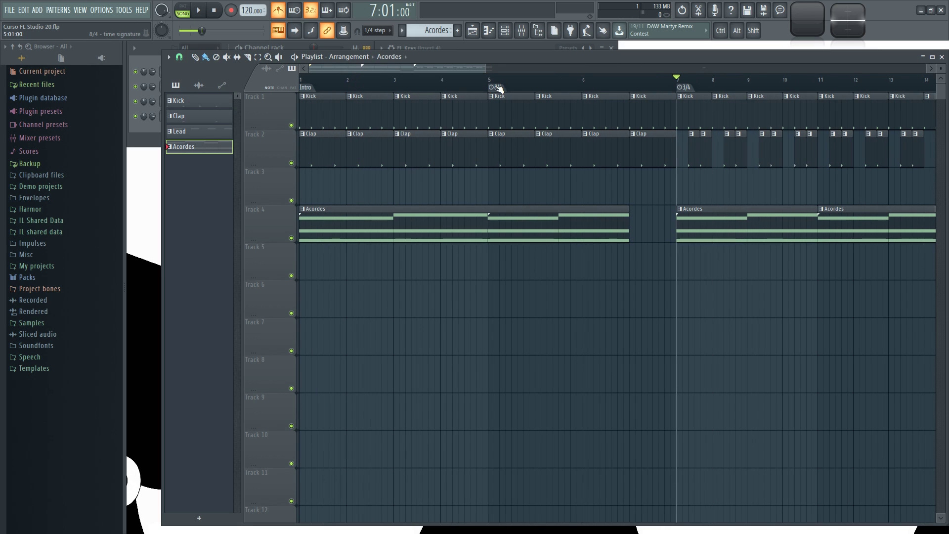
Check the tempo options, and cue Youth Memories (Original Mix) in Windows Media Player, paused at 02:50.
{"action": "right_click", "coordinate": [255, 12]}
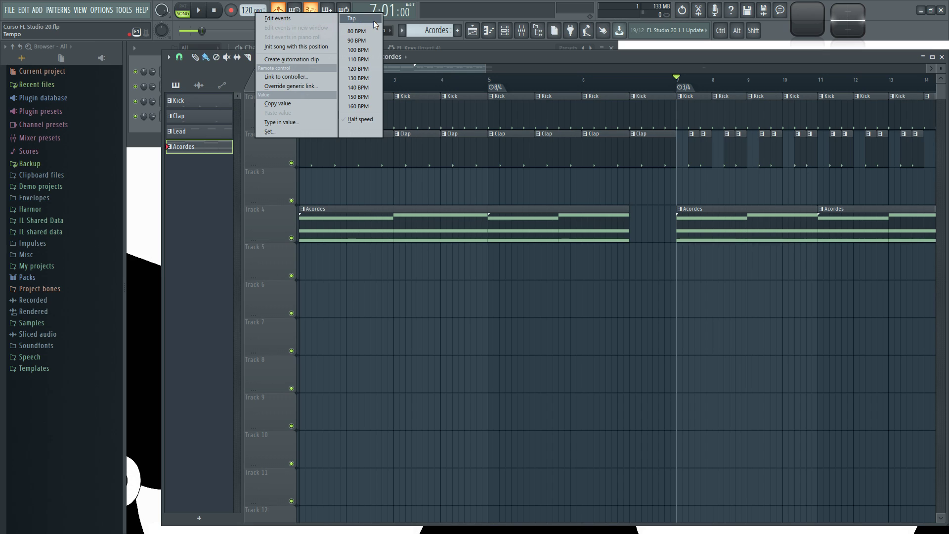
{"action": "left_click", "coordinate": [458, 171]}
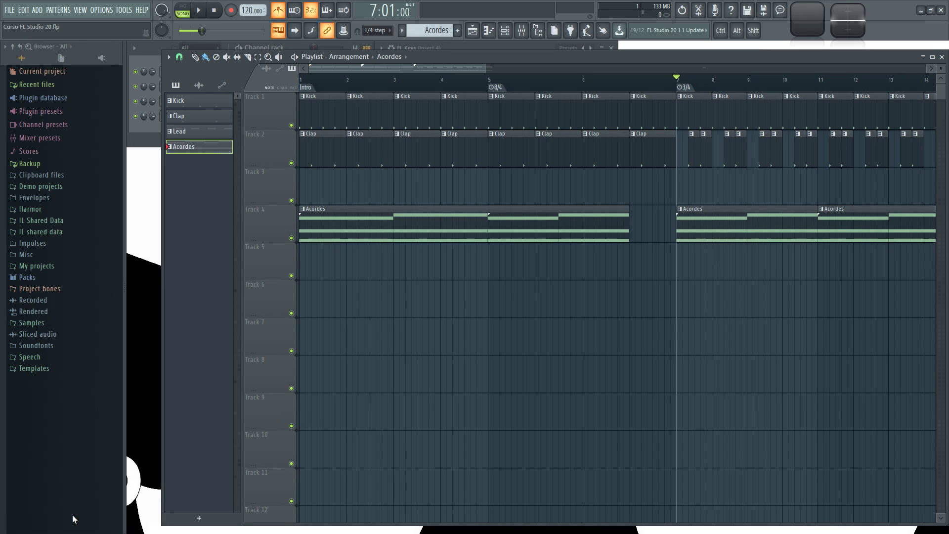
{"action": "key", "text": "super"}
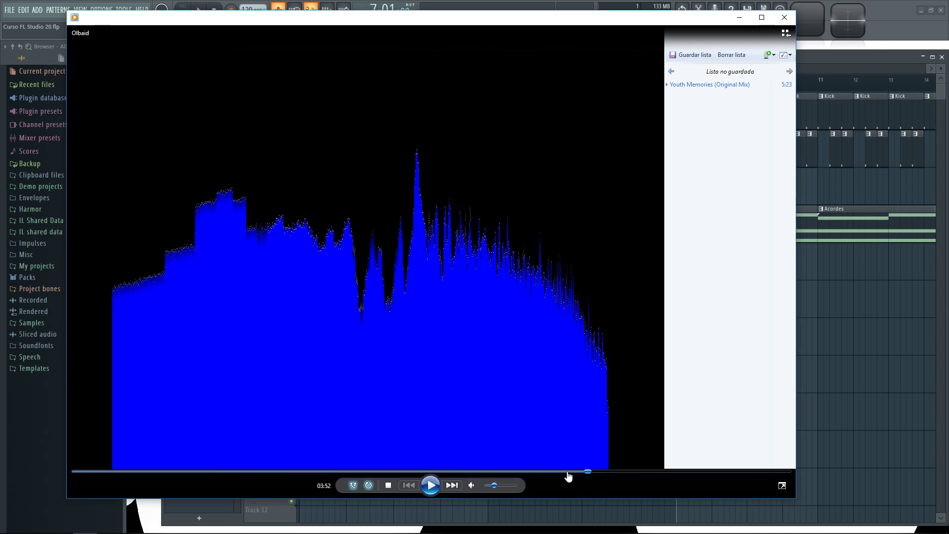
{"action": "left_click", "coordinate": [431, 485]}
{"action": "left_click", "coordinate": [873, 329]}
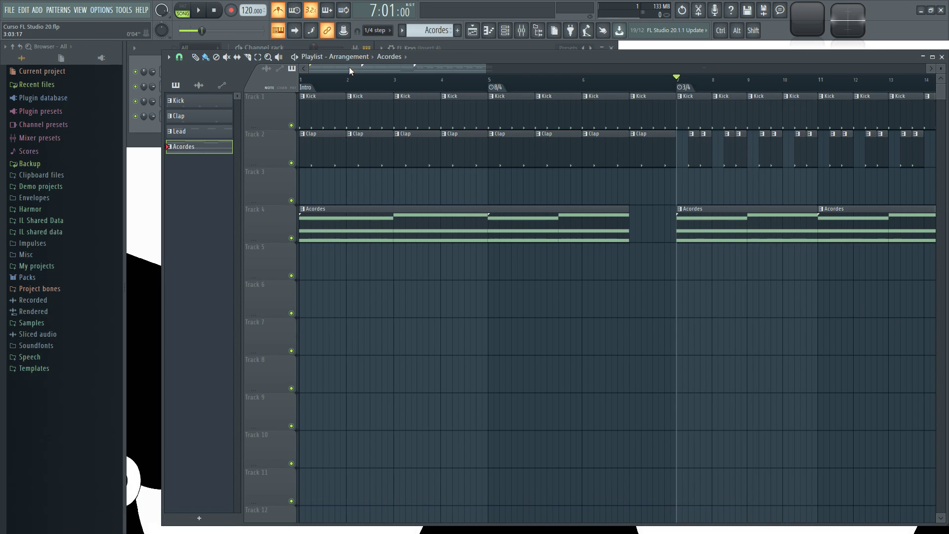
{"action": "key", "text": "alt+Tab"}
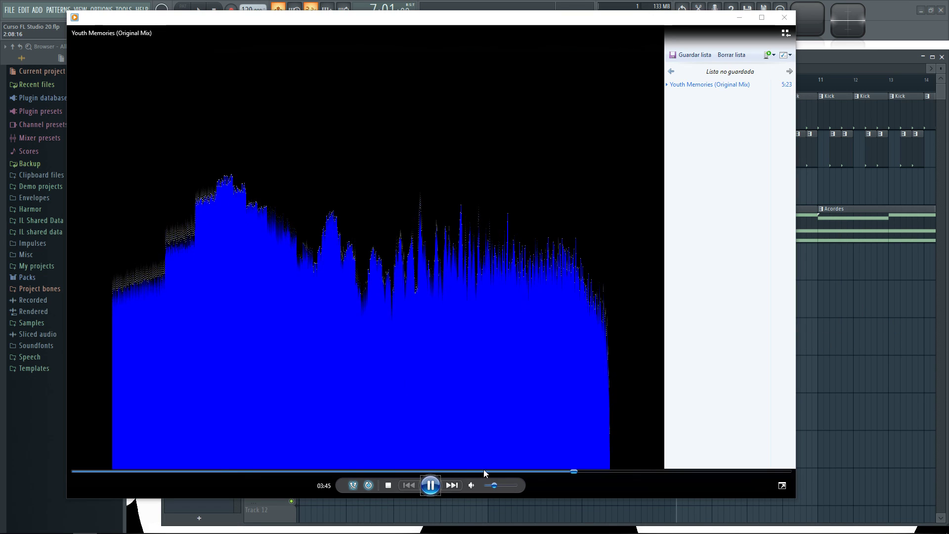
{"action": "left_click", "coordinate": [429, 482]}
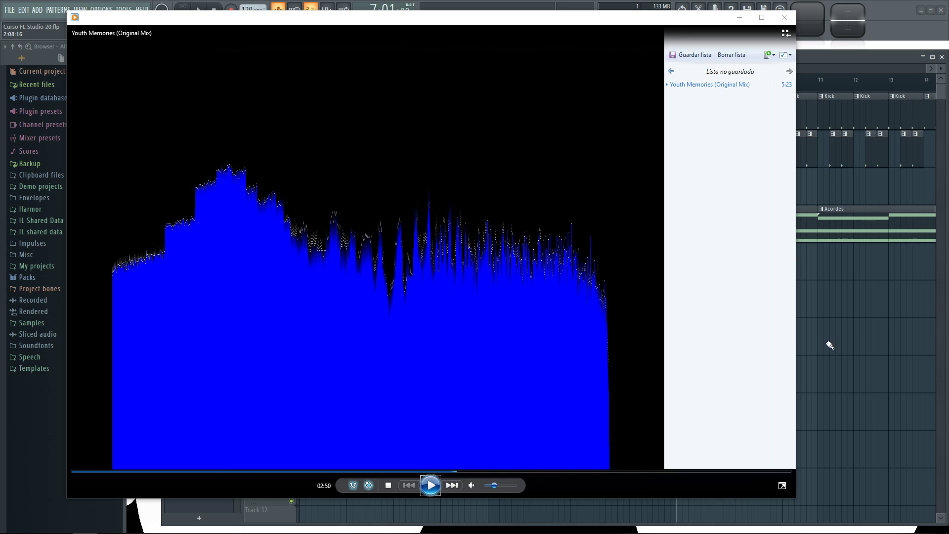
{"action": "left_click", "coordinate": [840, 346]}
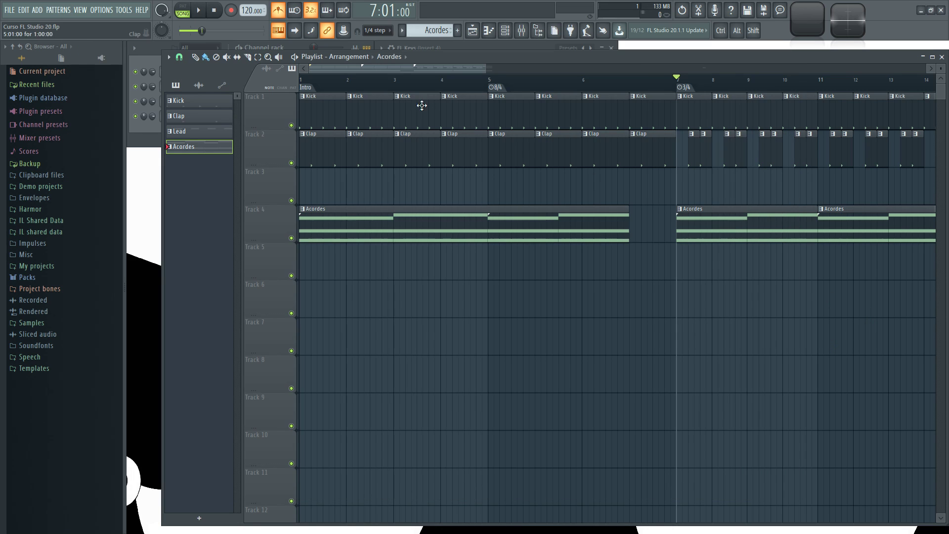
{"action": "right_click", "coordinate": [252, 15]}
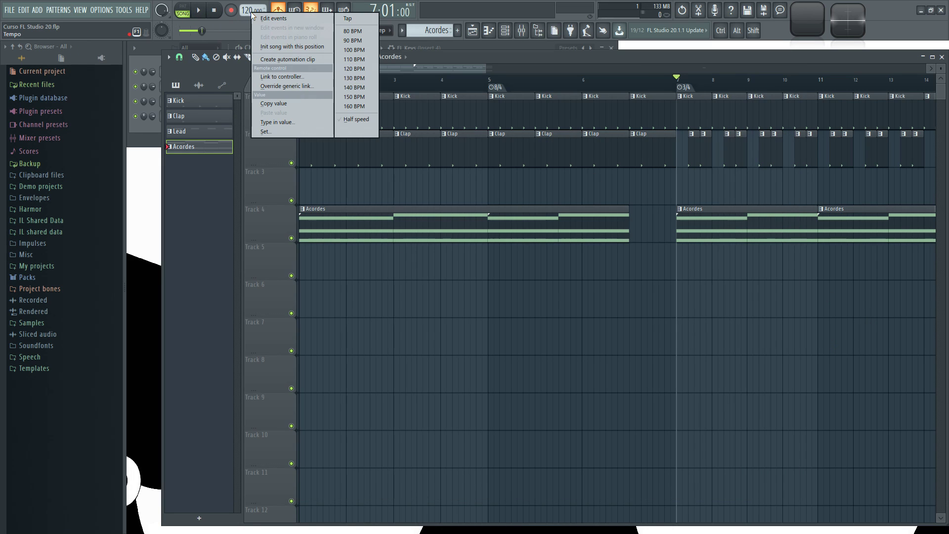
{"action": "left_click", "coordinate": [347, 19]}
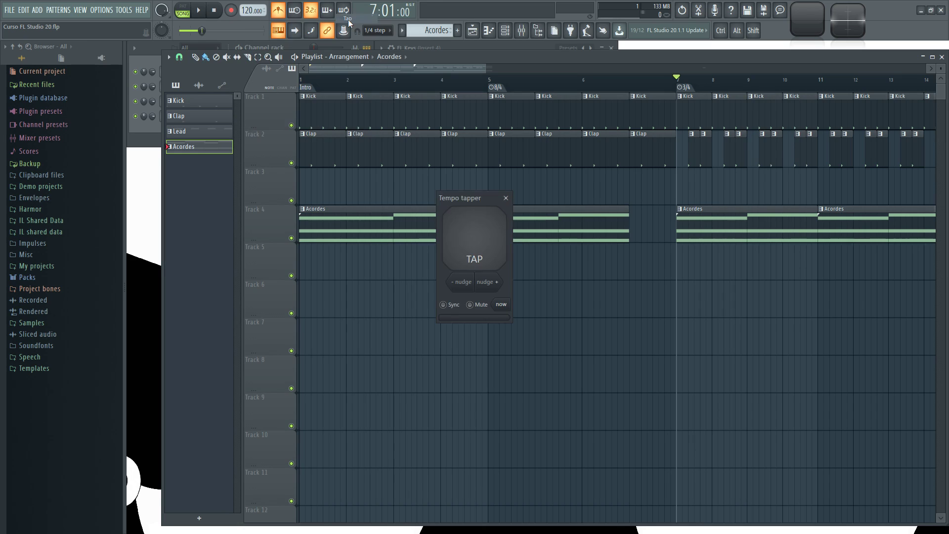
{"action": "left_click", "coordinate": [506, 198]}
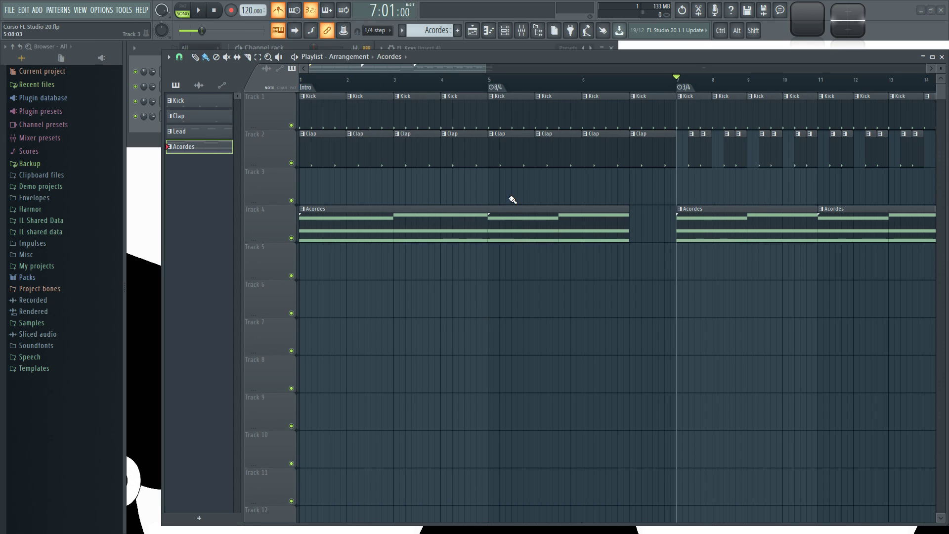
Open the Tempo tapper and start playing Youth Memories (Original Mix) in Windows Media Player.
{"action": "left_click", "coordinate": [587, 33]}
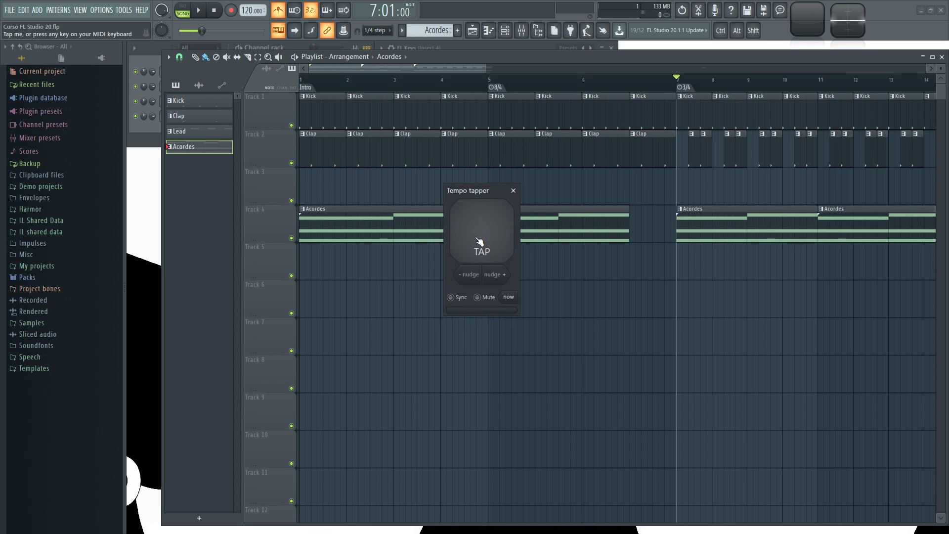
{"action": "key", "text": "alt+Tab"}
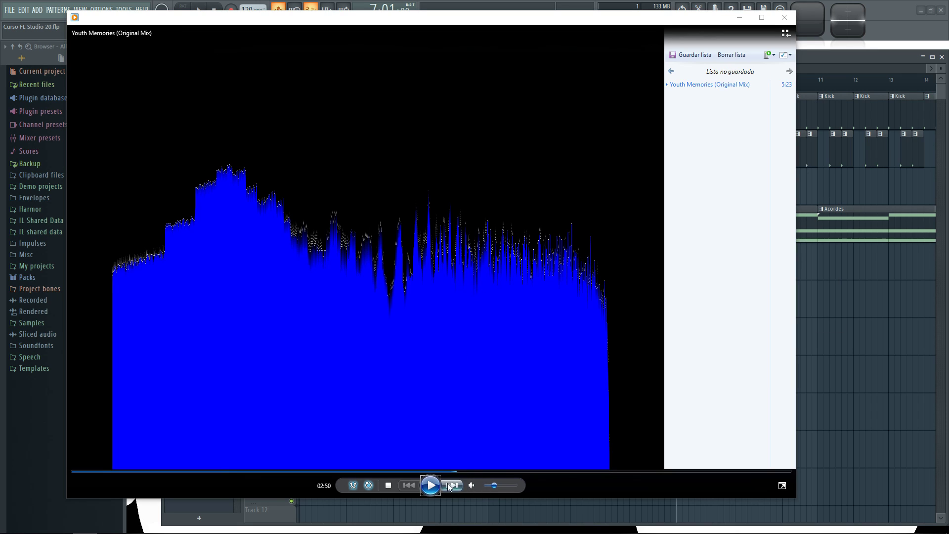
{"action": "left_click", "coordinate": [857, 303]}
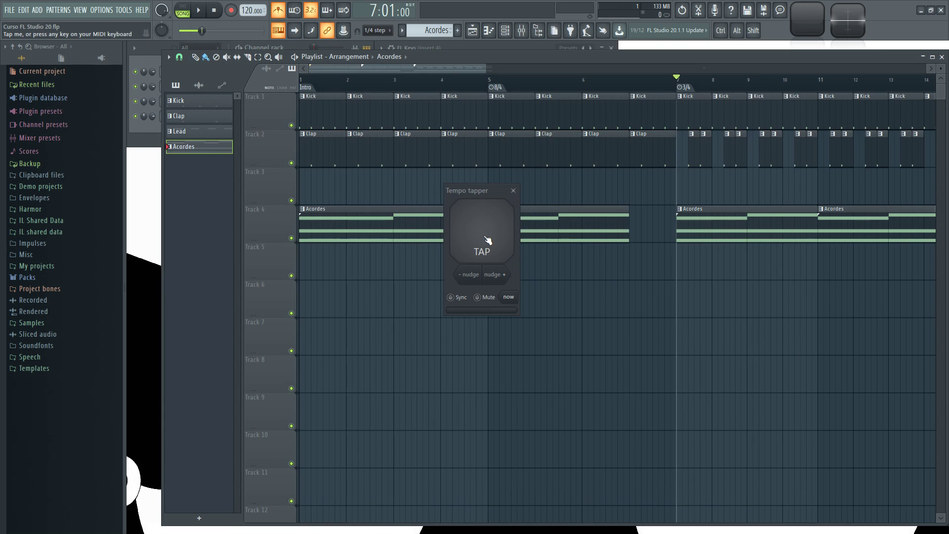
{"action": "key", "text": "alt+Tab"}
{"action": "left_click", "coordinate": [431, 485]}
{"action": "left_click", "coordinate": [854, 335]}
Tap along with the song's beat in the Tempo tapper to set the project tempo to 128 BPM.
{"action": "left_click", "coordinate": [486, 231]}
{"action": "left_click", "coordinate": [486, 232]}
{"action": "left_click", "coordinate": [486, 231]}
{"action": "left_click", "coordinate": [486, 231]}
{"action": "left_click", "coordinate": [487, 231]}
{"action": "left_click", "coordinate": [497, 234]}
{"action": "left_click", "coordinate": [500, 242]}
{"action": "left_click", "coordinate": [503, 247]}
{"action": "left_click", "coordinate": [503, 247]}
{"action": "left_click", "coordinate": [503, 247]}
{"action": "left_click", "coordinate": [503, 247]}
{"action": "left_click", "coordinate": [503, 247]}
{"action": "left_click", "coordinate": [503, 247]}
{"action": "left_click", "coordinate": [503, 247]}
{"action": "left_click", "coordinate": [503, 247]}
{"action": "left_click", "coordinate": [503, 247]}
{"action": "left_click", "coordinate": [503, 247]}
{"action": "left_click", "coordinate": [503, 247]}
{"action": "left_click", "coordinate": [503, 247]}
{"action": "left_click", "coordinate": [500, 246]}
{"action": "left_click", "coordinate": [500, 246]}
{"action": "left_click", "coordinate": [500, 246]}
{"action": "left_click", "coordinate": [500, 246]}
{"action": "left_click", "coordinate": [500, 246]}
{"action": "left_click", "coordinate": [500, 247]}
{"action": "left_click", "coordinate": [500, 246]}
{"action": "left_click", "coordinate": [497, 244]}
{"action": "left_click", "coordinate": [497, 243]}
{"action": "left_click", "coordinate": [497, 243]}
Stop the song in Windows Media Player, return to FL Studio and close the Tempo tapper.
{"action": "key", "text": "alt+Tab"}
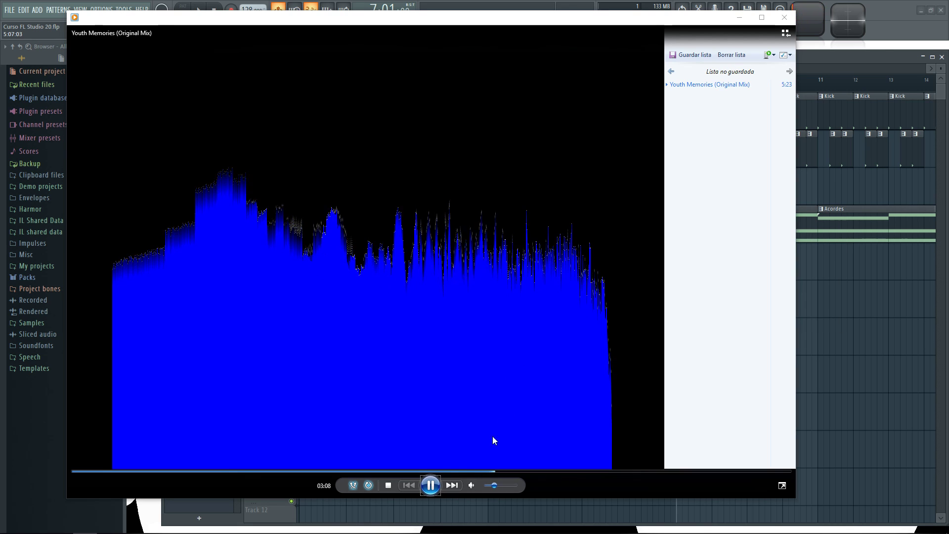
{"action": "key", "text": "alt+Tab"}
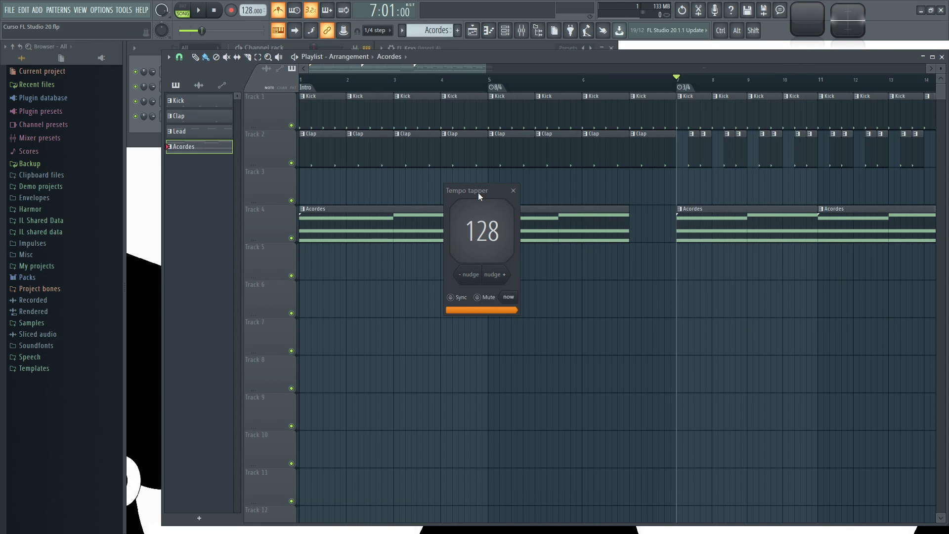
{"action": "left_click_drag", "start_coordinate": [479, 197], "coordinate": [495, 238]}
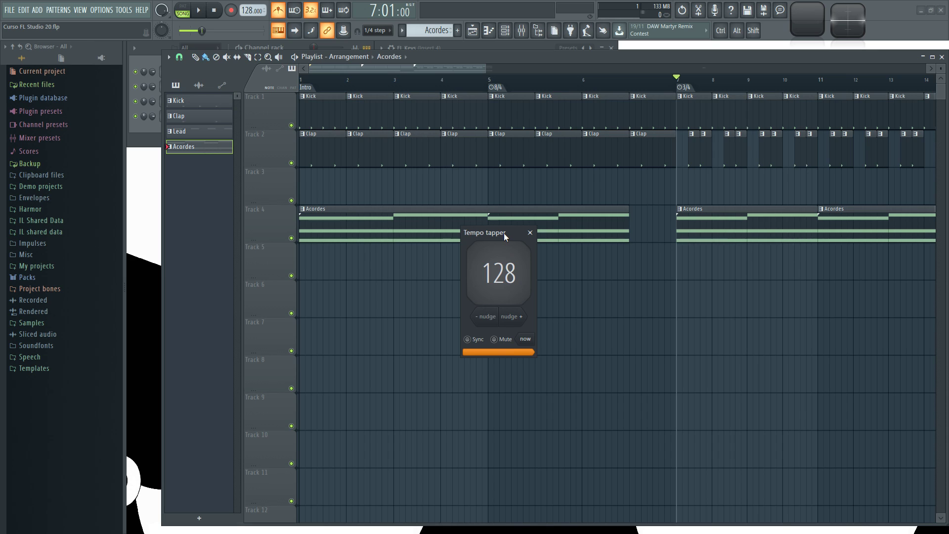
{"action": "left_click", "coordinate": [530, 233]}
{"action": "scroll", "coordinate": [586, 322], "scroll_direction": "down", "scroll_amount": 3}
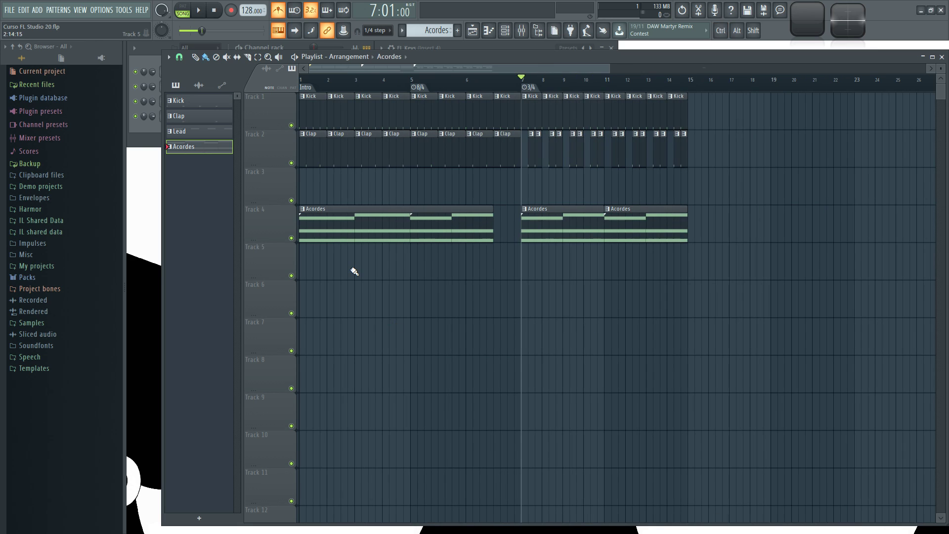
{"action": "scroll", "coordinate": [348, 267], "scroll_direction": "up", "scroll_amount": 2}
{"action": "scroll", "coordinate": [467, 61], "scroll_direction": "up", "scroll_amount": 3}
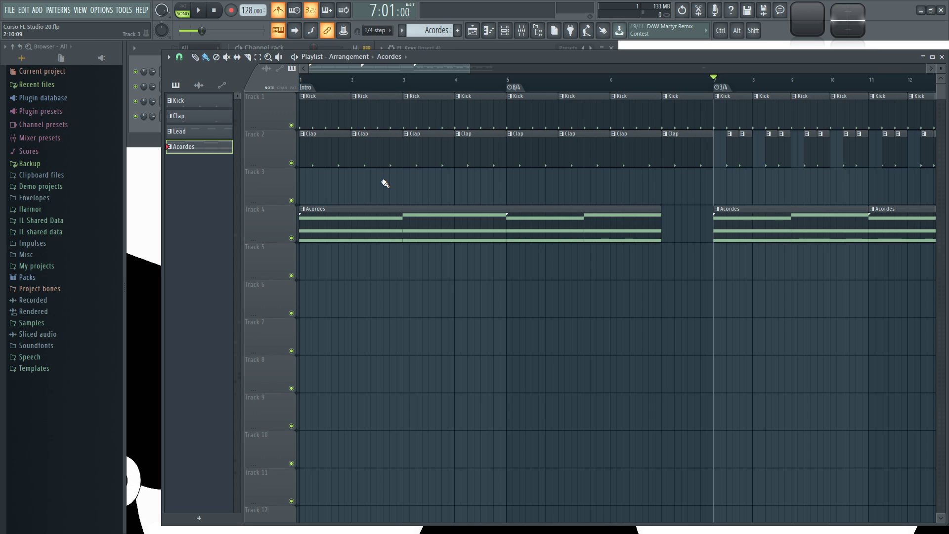
{"action": "scroll", "coordinate": [502, 194], "scroll_direction": "up", "scroll_amount": 4}
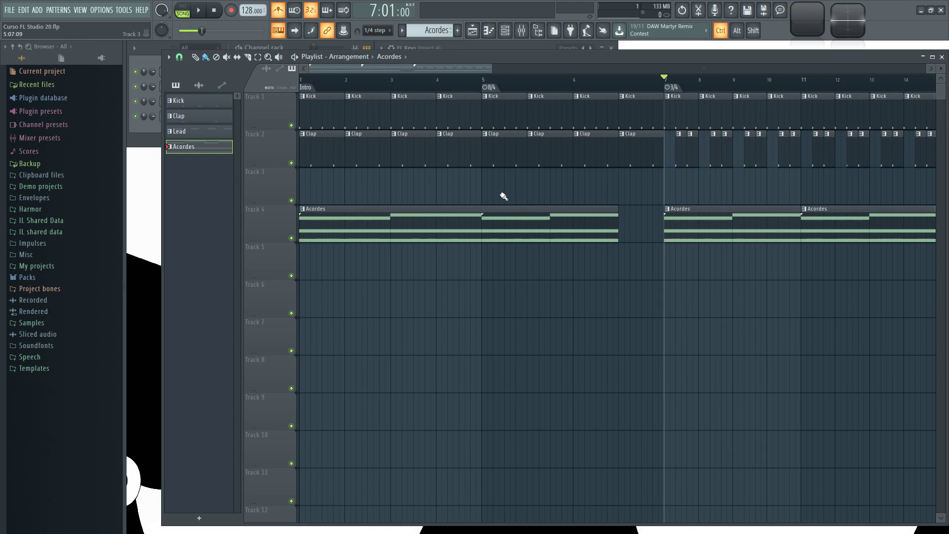
{"action": "scroll", "coordinate": [568, 193], "scroll_direction": "right", "scroll_amount": 4}
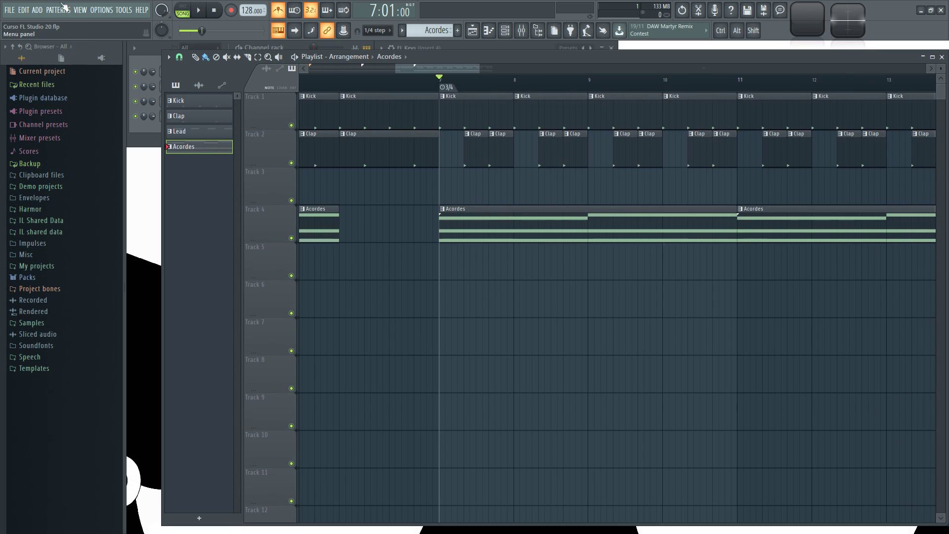
Set the project tempo to 120 BPM.
{"action": "left_click_drag", "start_coordinate": [247, 10], "coordinate": [247, 29]}
{"action": "left_click_drag", "start_coordinate": [253, 9], "coordinate": [254, 0]}
{"action": "scroll", "coordinate": [627, 345], "scroll_direction": "down", "scroll_amount": 3}
{"action": "scroll", "coordinate": [543, 104], "scroll_direction": "up", "scroll_amount": 2}
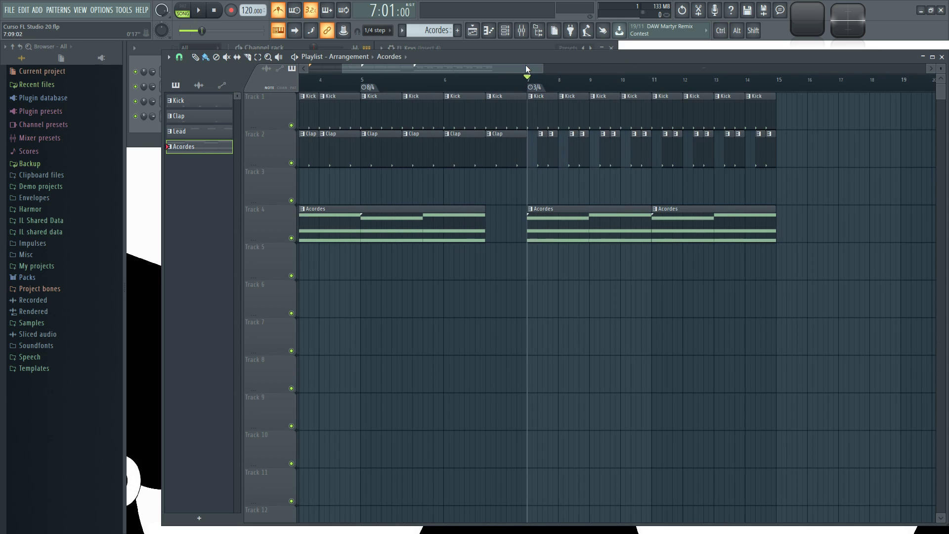
{"action": "scroll", "coordinate": [583, 89], "scroll_direction": "up", "scroll_amount": 1}
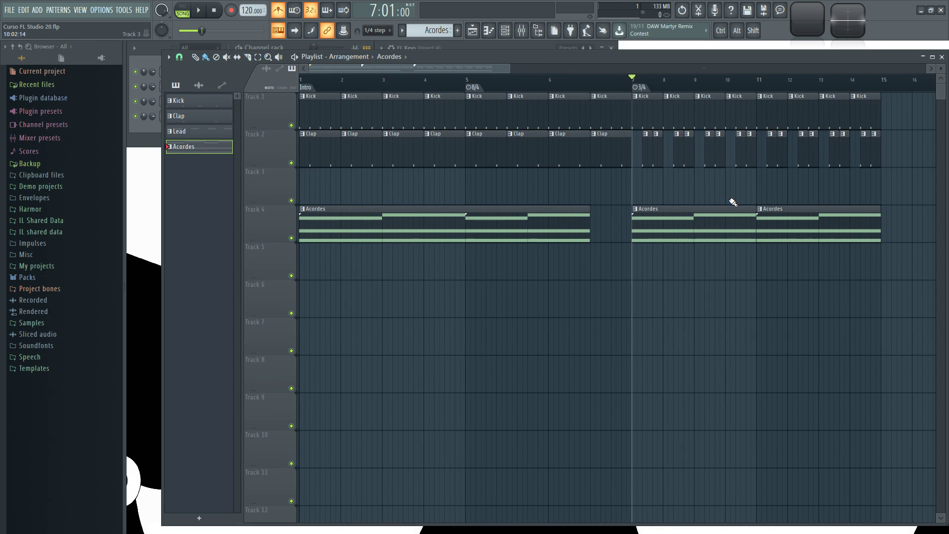